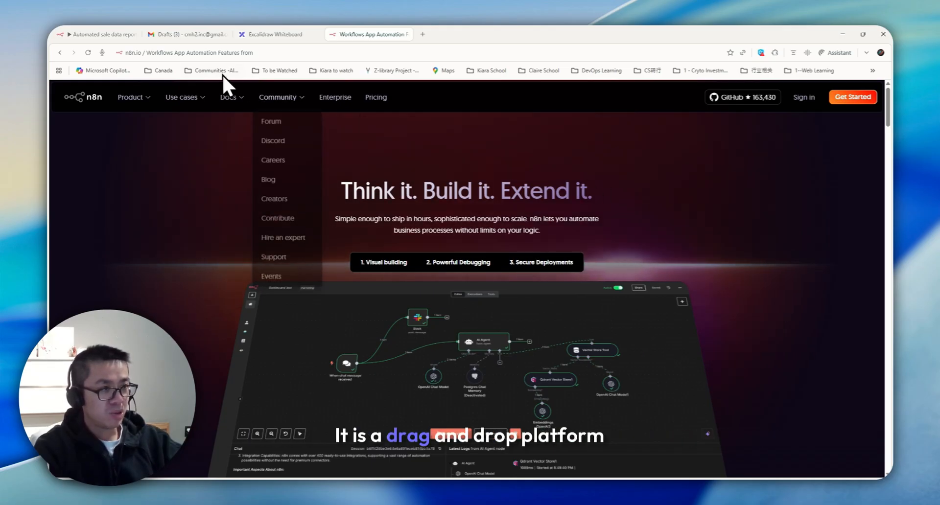
Step: Scroll the n8n features page past Visual building and templates, then show the Excalidraw reporting-flow diagram
{"action": "scroll", "coordinate": [421, 245], "scroll_direction": "down", "scroll_amount": 3}
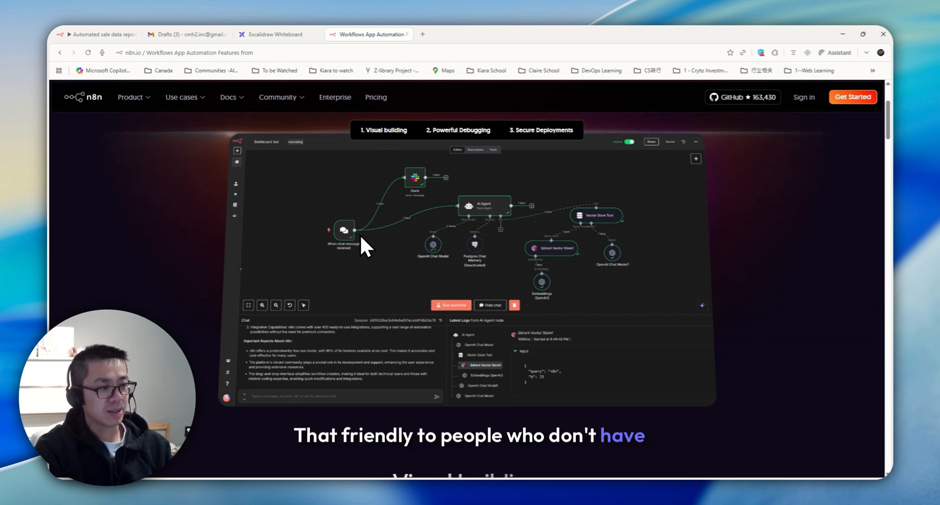
{"action": "scroll", "coordinate": [365, 235], "scroll_direction": "down", "scroll_amount": 5}
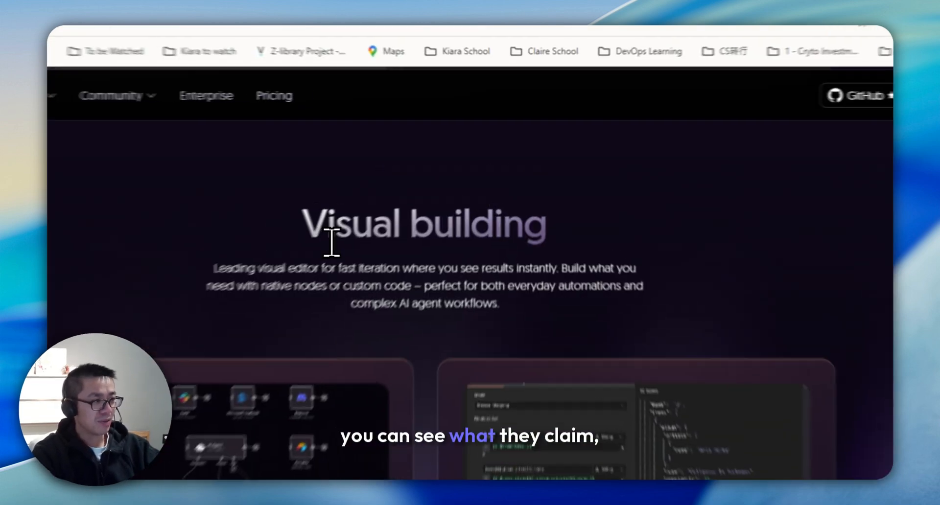
{"action": "left_click_drag", "start_coordinate": [402, 178], "coordinate": [564, 184]}
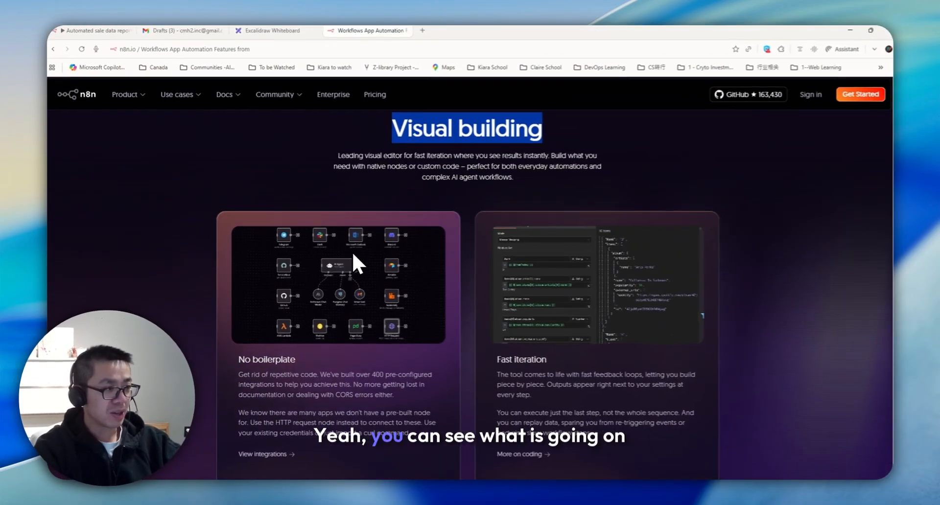
{"action": "scroll", "coordinate": [534, 248], "scroll_direction": "down", "scroll_amount": 15}
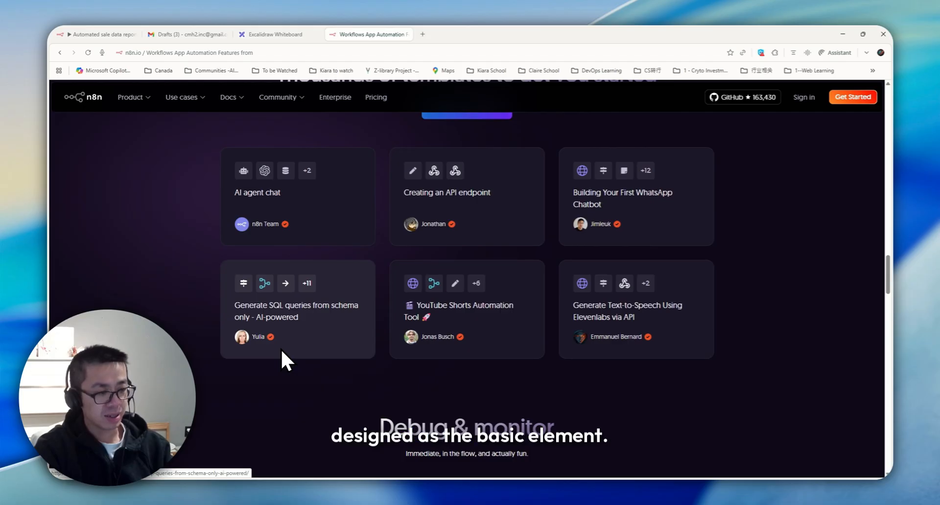
{"action": "scroll", "coordinate": [343, 357], "scroll_direction": "down", "scroll_amount": 2}
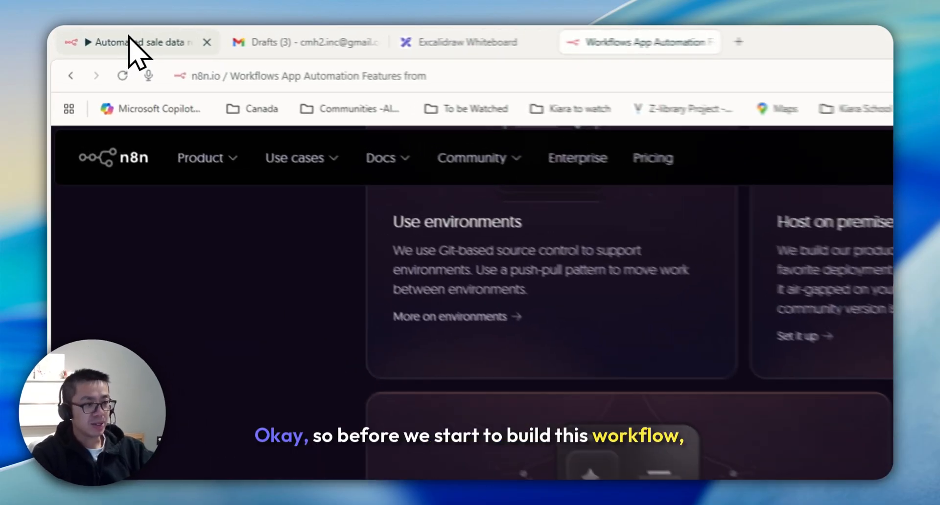
{"action": "left_click", "coordinate": [83, 34]}
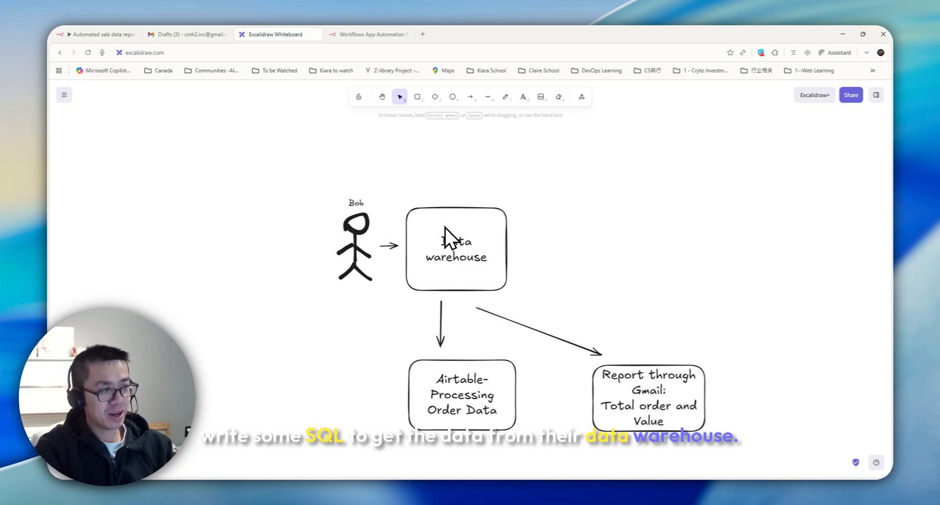
Step: Review the warehouse-to-Airtable/Gmail diagram, then bring up the n8n HTTP Request node's 29-item order output
{"action": "scroll", "coordinate": [445, 227], "scroll_direction": "down", "scroll_amount": 1}
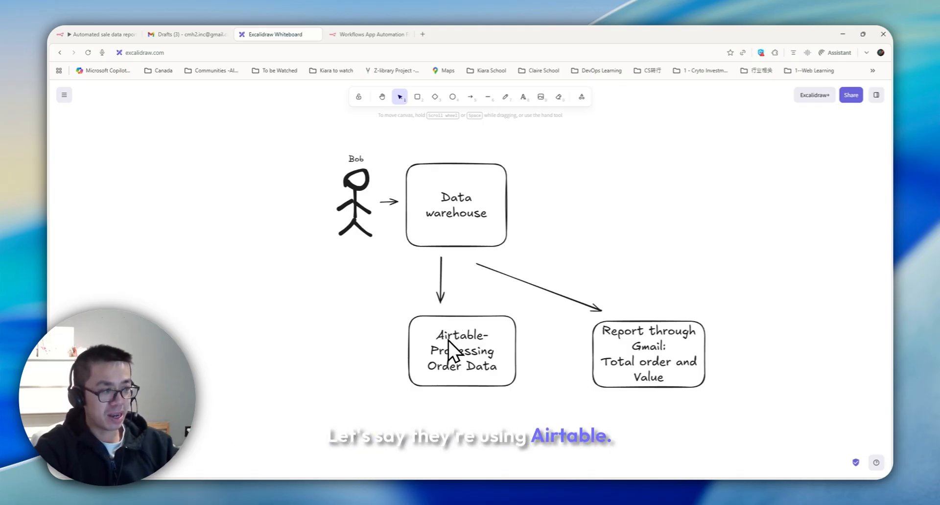
{"action": "left_click", "coordinate": [94, 35]}
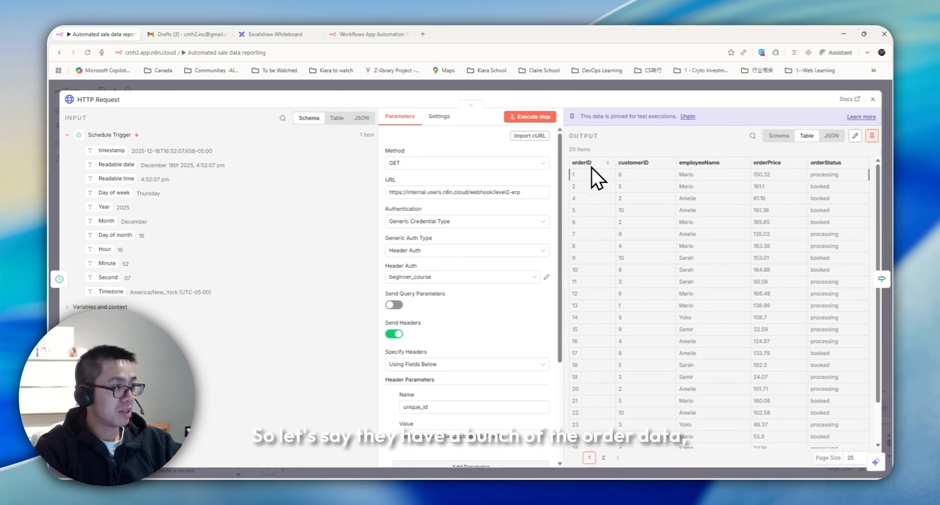
Step: Scroll the orderID, employeeName, orderPrice and orderStatus table, then return to the Excalidraw diagram
{"action": "scroll", "coordinate": [592, 172], "scroll_direction": "down", "scroll_amount": 2}
{"action": "scroll", "coordinate": [685, 226], "scroll_direction": "up", "scroll_amount": 2}
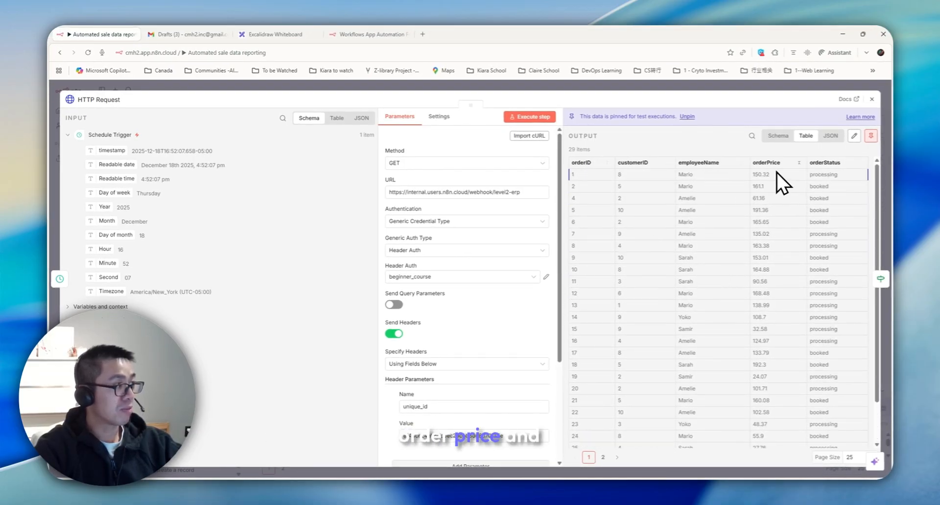
{"action": "left_click", "coordinate": [294, 34]}
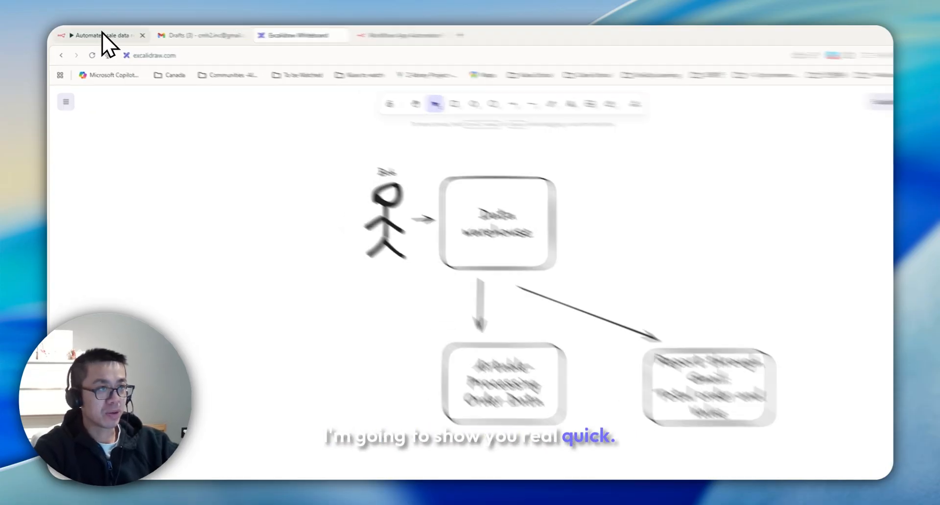
Step: Run the whole Automated sale data reporting workflow from the n8n editor
{"action": "left_click", "coordinate": [99, 35]}
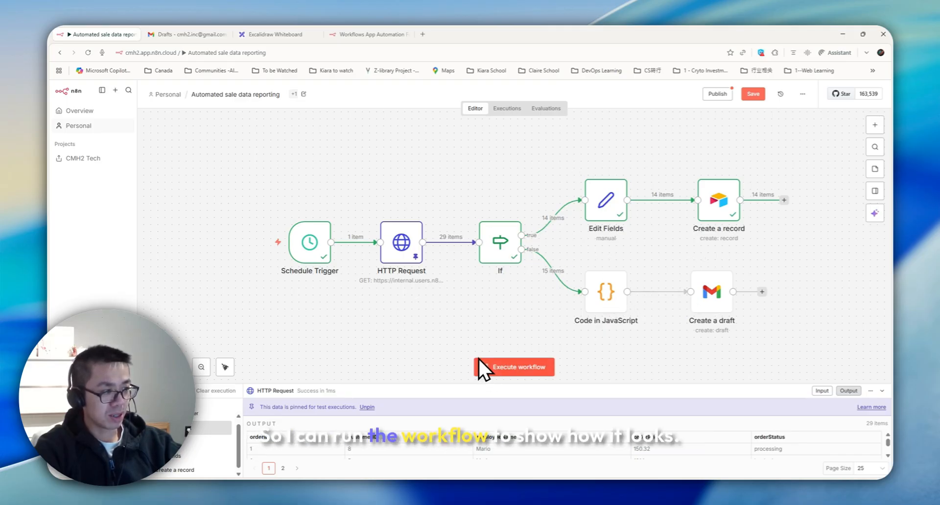
{"action": "left_click", "coordinate": [514, 364]}
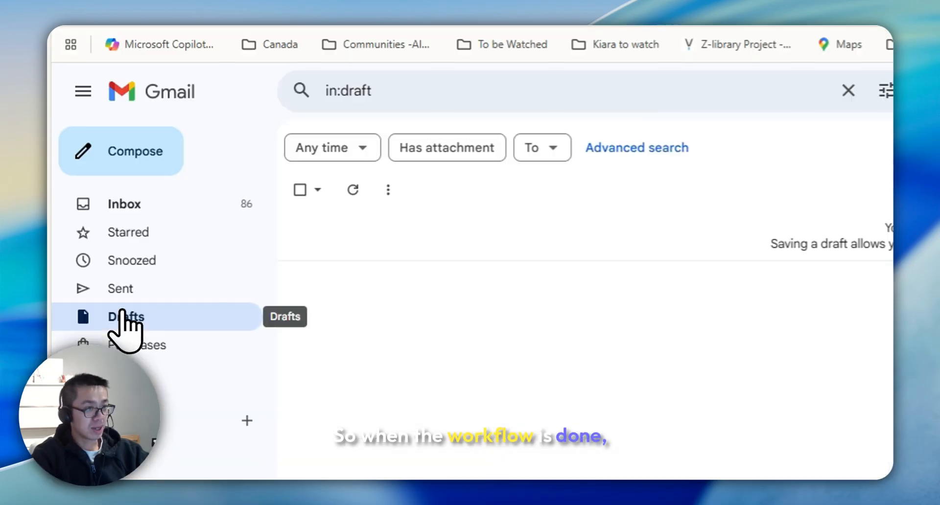
Step: Open the Sales Data Report draft and highlight its subject and the 15 booked-order count
{"action": "left_click", "coordinate": [443, 202]}
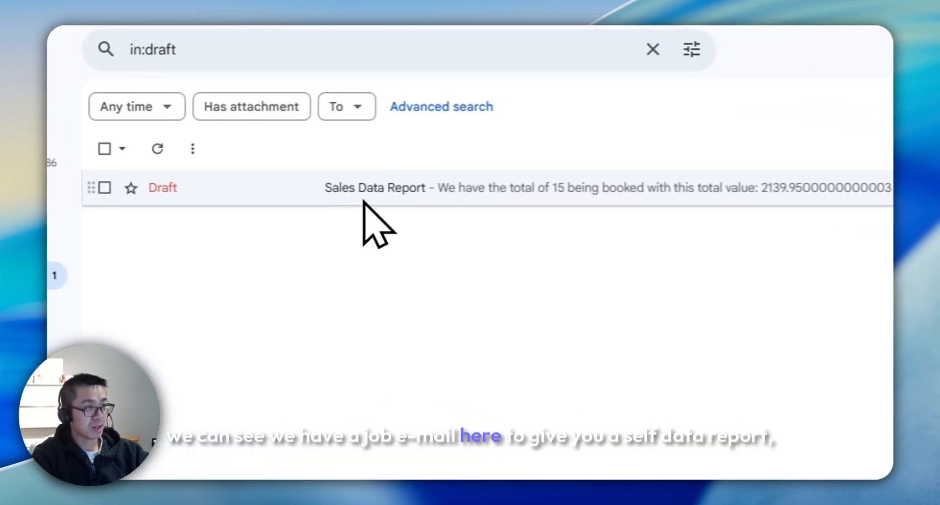
{"action": "left_click_drag", "start_coordinate": [534, 252], "coordinate": [631, 289]}
{"action": "left_click", "coordinate": [671, 267]}
{"action": "left_click", "coordinate": [712, 313]}
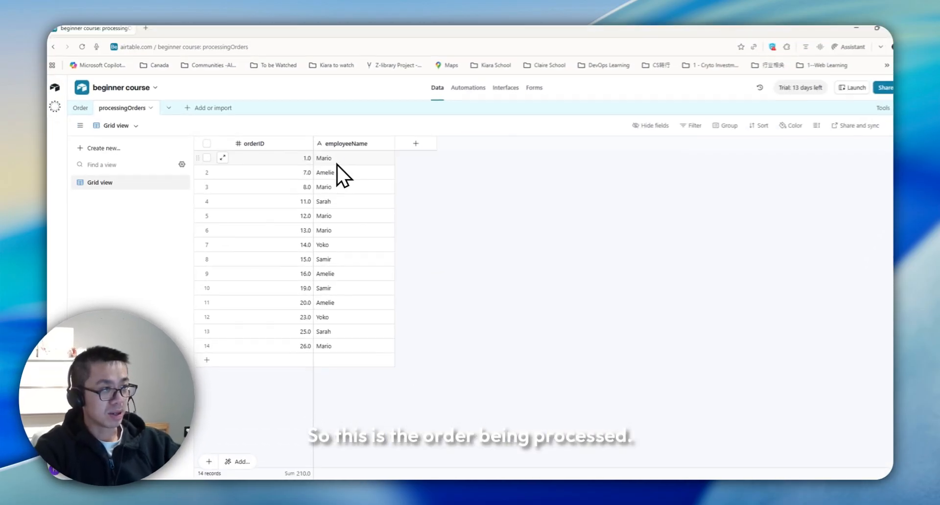
Step: Scroll through the 14 order records in the processingOrders grid view
{"action": "scroll", "coordinate": [352, 383], "scroll_direction": "down", "scroll_amount": 5}
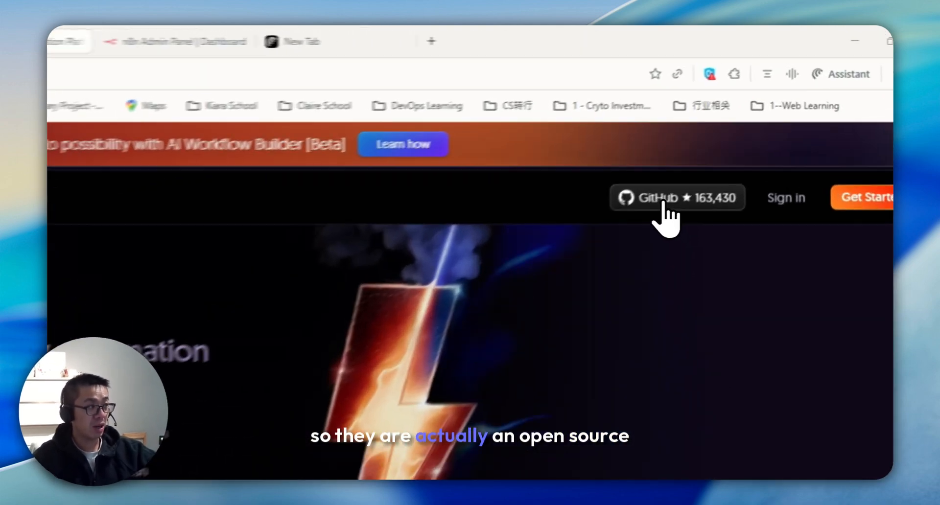
Step: Open the n8n GitHub repository in a new tab, view pricing plans, then sign in to the admin dashboard
{"action": "right_click", "coordinate": [663, 203]}
{"action": "left_click", "coordinate": [678, 243]}
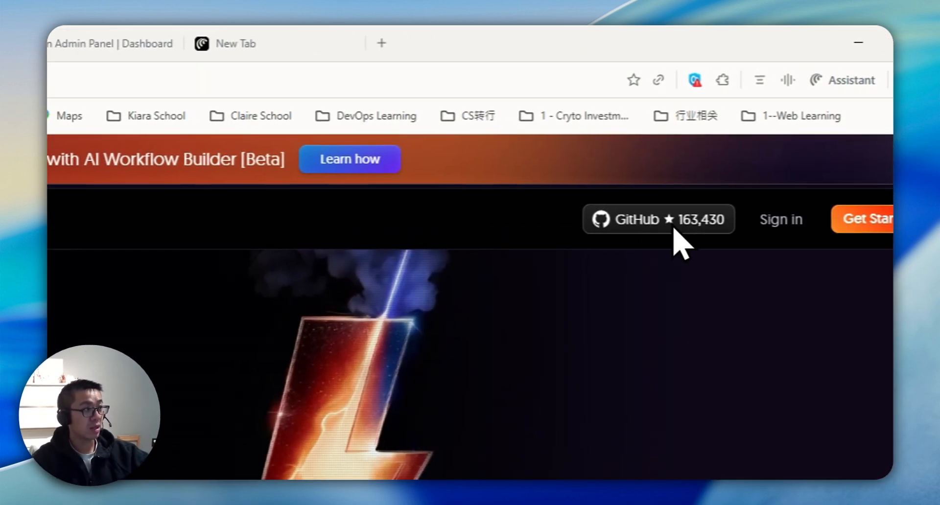
{"action": "left_click", "coordinate": [309, 43]}
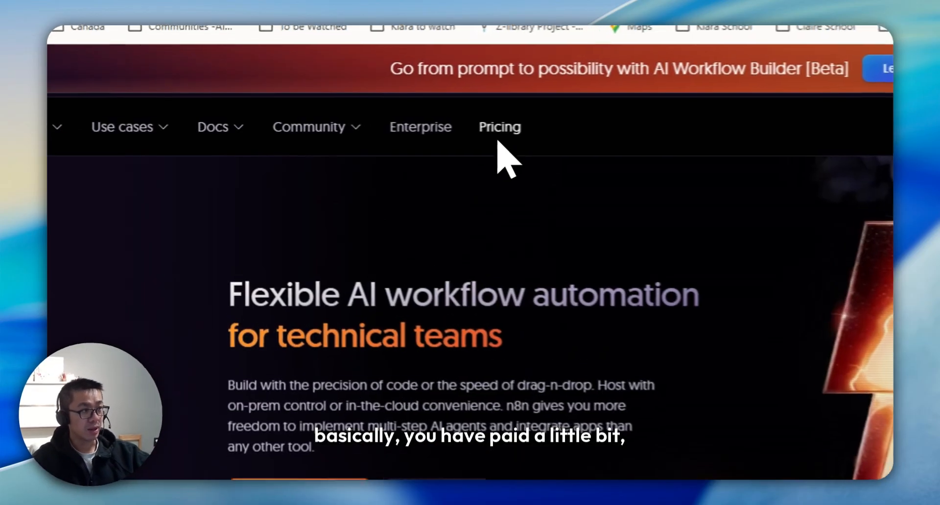
{"action": "left_click", "coordinate": [371, 122]}
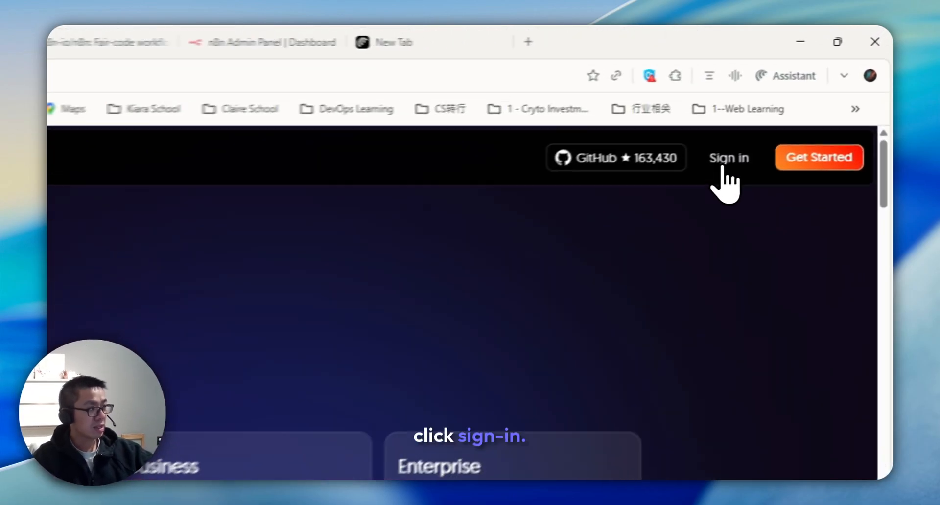
{"action": "left_click", "coordinate": [804, 101]}
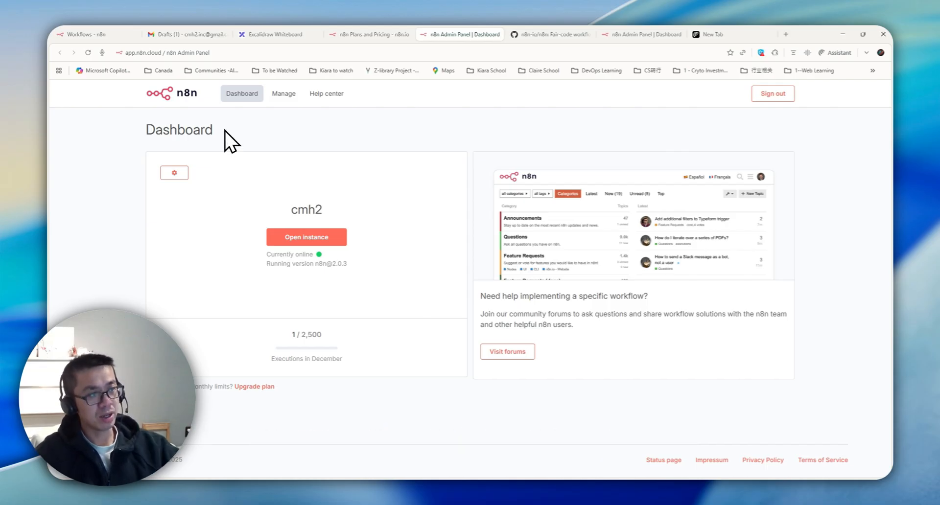
Step: Browse the instance Overview and the Personal workflows list
{"action": "left_click_drag", "start_coordinate": [298, 209], "coordinate": [335, 218]}
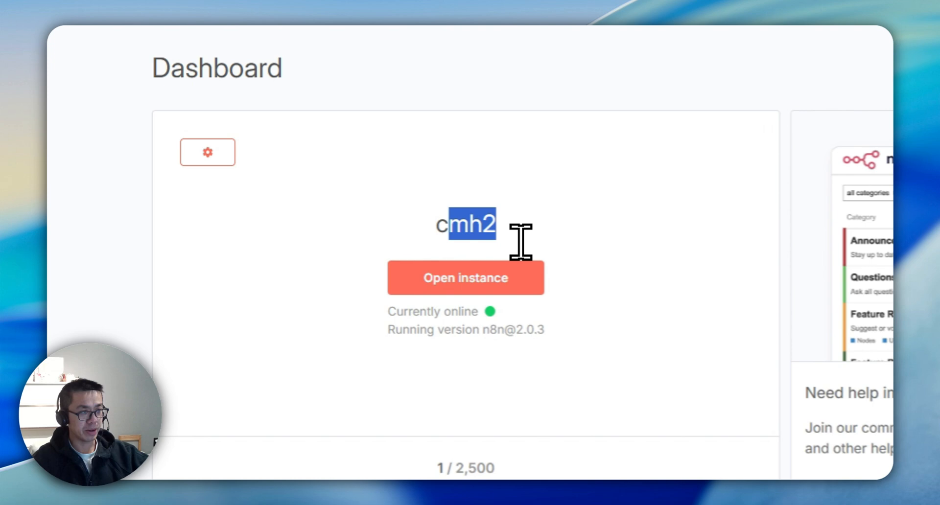
{"action": "left_click", "coordinate": [321, 216]}
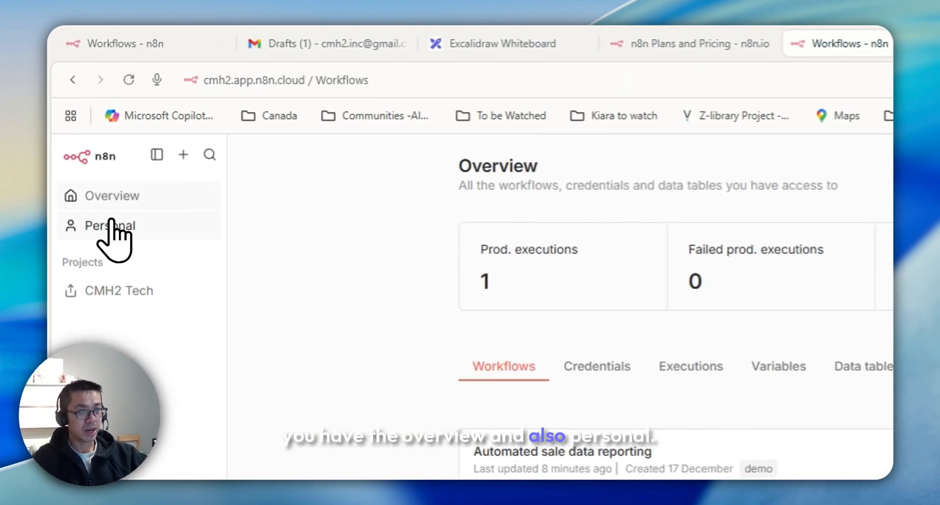
{"action": "left_click", "coordinate": [110, 225]}
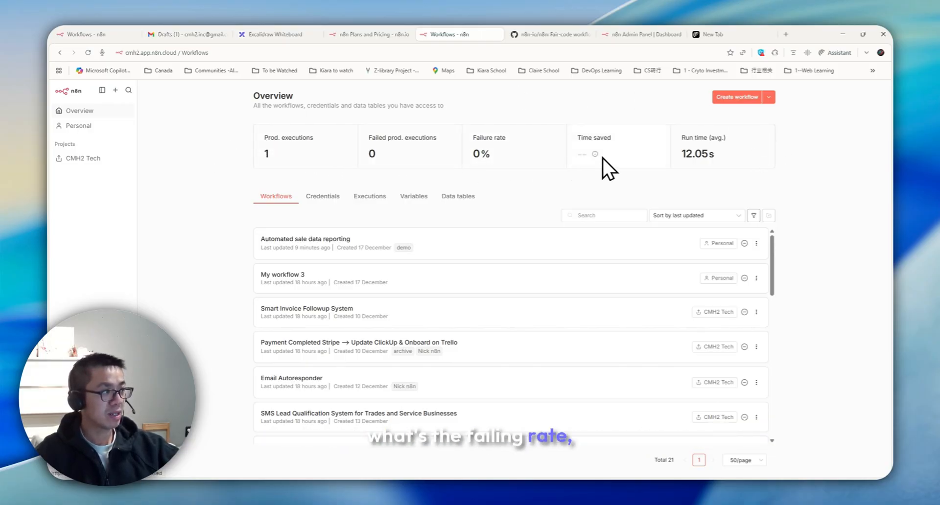
{"action": "left_click", "coordinate": [78, 125]}
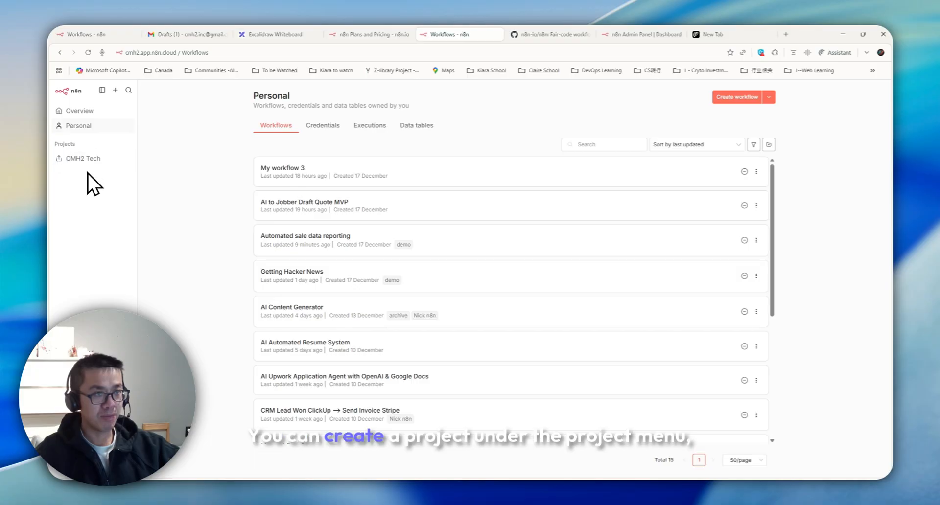
{"action": "left_click_drag", "start_coordinate": [59, 144], "coordinate": [84, 143]}
Step: Create a new blank workflow, My workflow 4, in the Personal project
{"action": "left_click", "coordinate": [82, 194]}
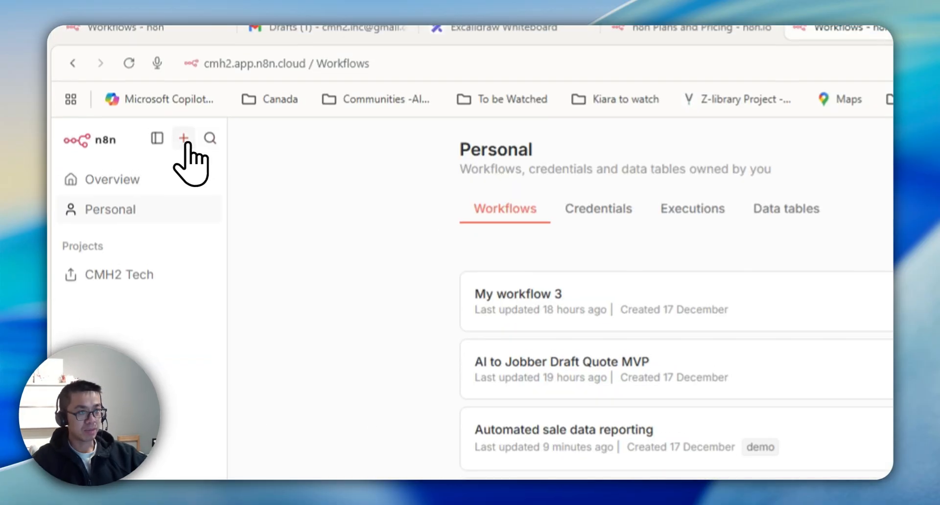
{"action": "left_click", "coordinate": [115, 91]}
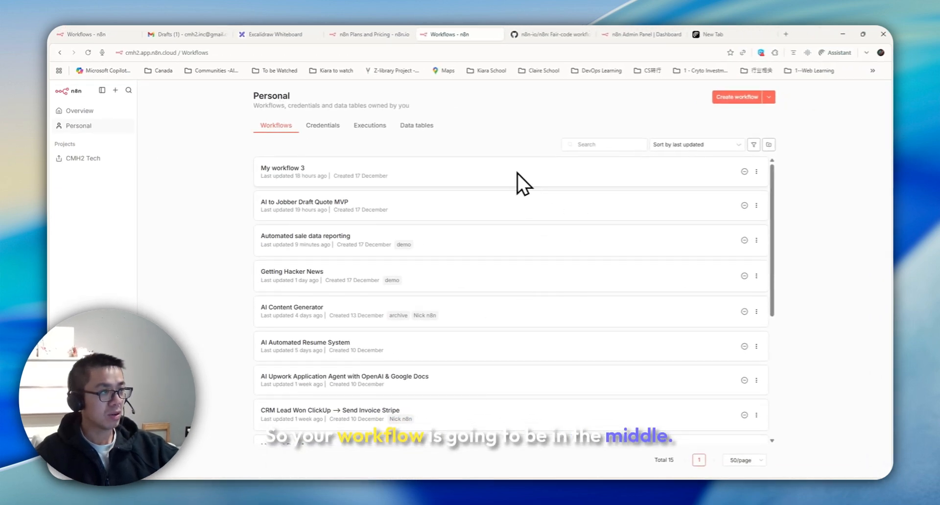
{"action": "left_click", "coordinate": [734, 96]}
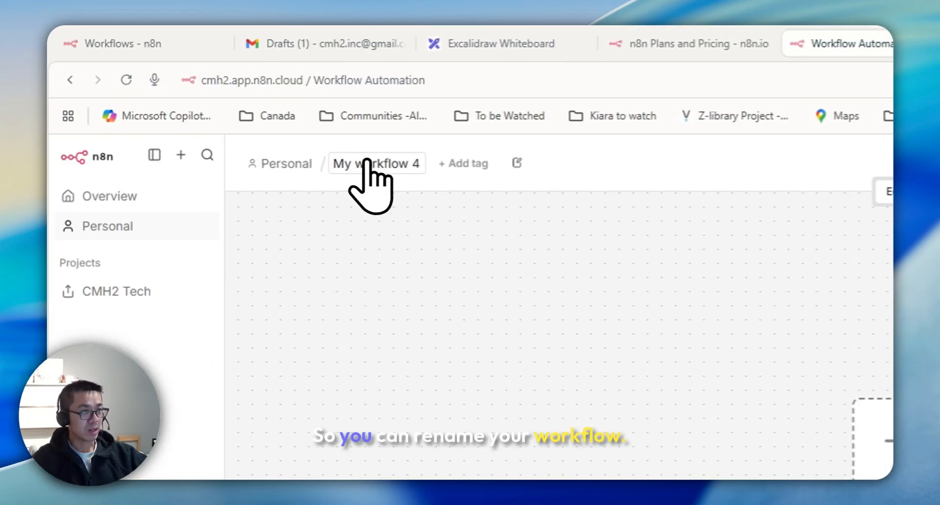
Step: Rename the workflow 'Sale Data Automated reporting', tag it 'demo', and show the trigger choices
{"action": "left_click", "coordinate": [206, 94]}
{"action": "type", "text": "De"}
{"action": "key", "text": "Caps_Lock"}
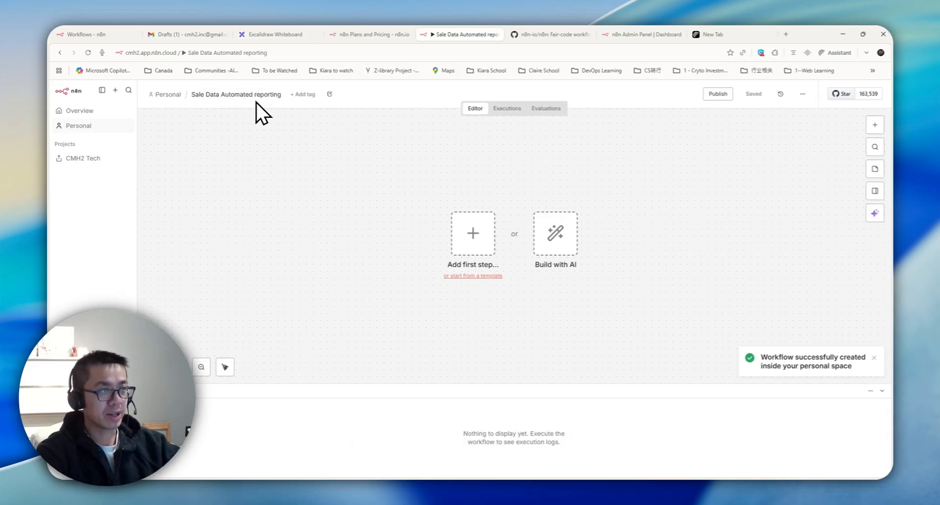
{"action": "left_click", "coordinate": [300, 95]}
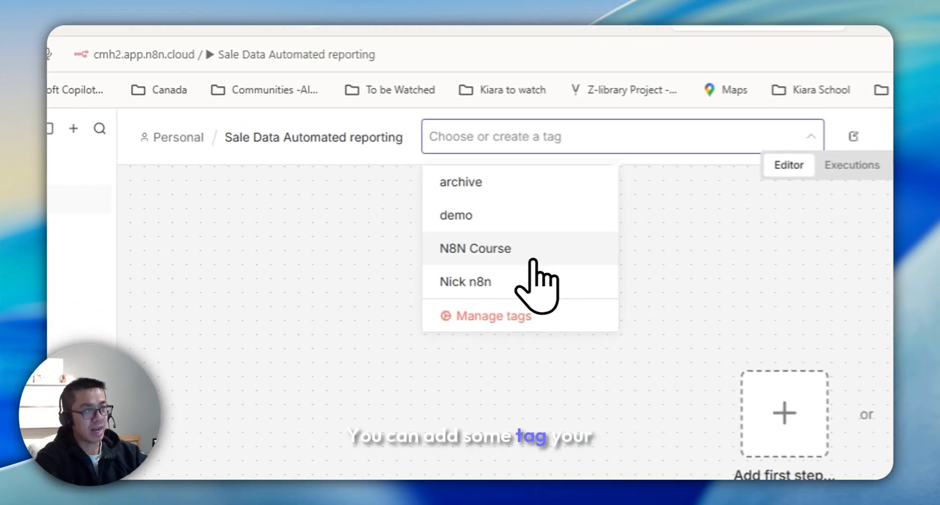
{"action": "left_click", "coordinate": [493, 204]}
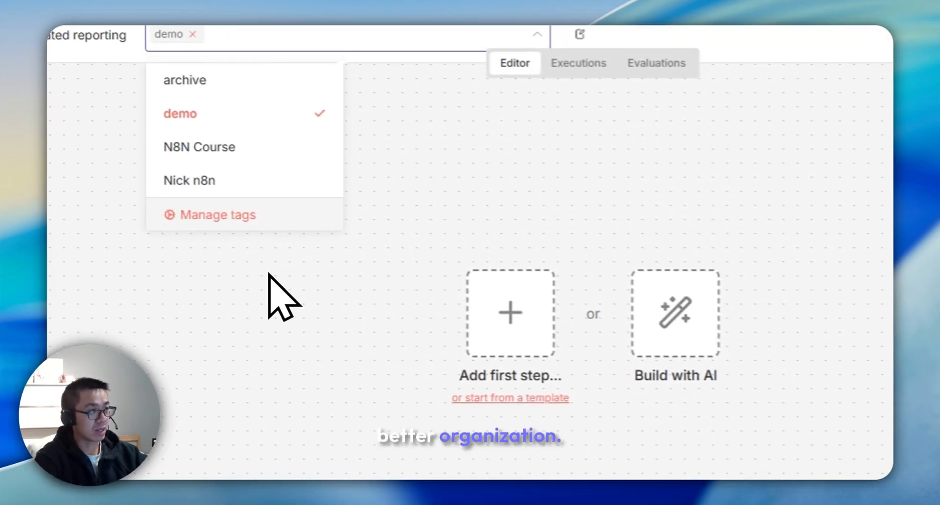
{"action": "left_click", "coordinate": [268, 274]}
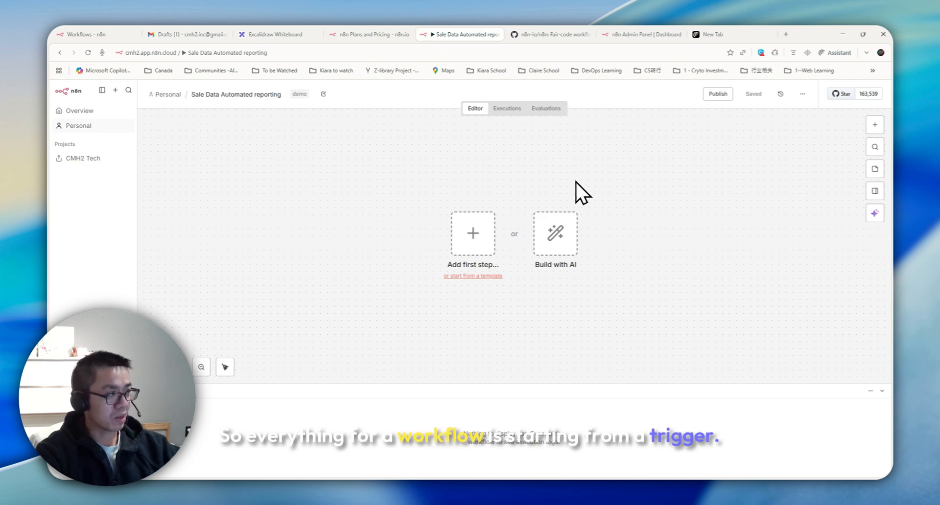
{"action": "left_click", "coordinate": [874, 124]}
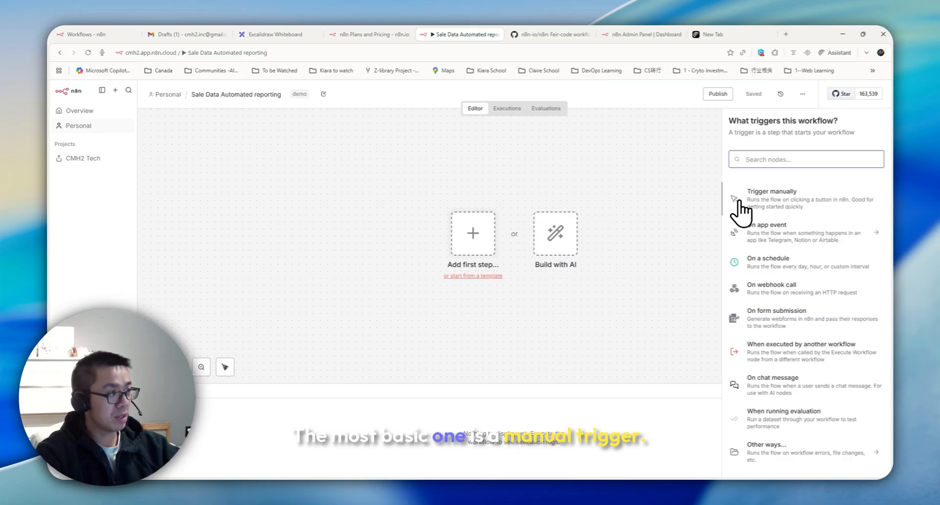
Step: Add a Trigger manually node as the first step, then delete it
{"action": "left_click", "coordinate": [740, 200]}
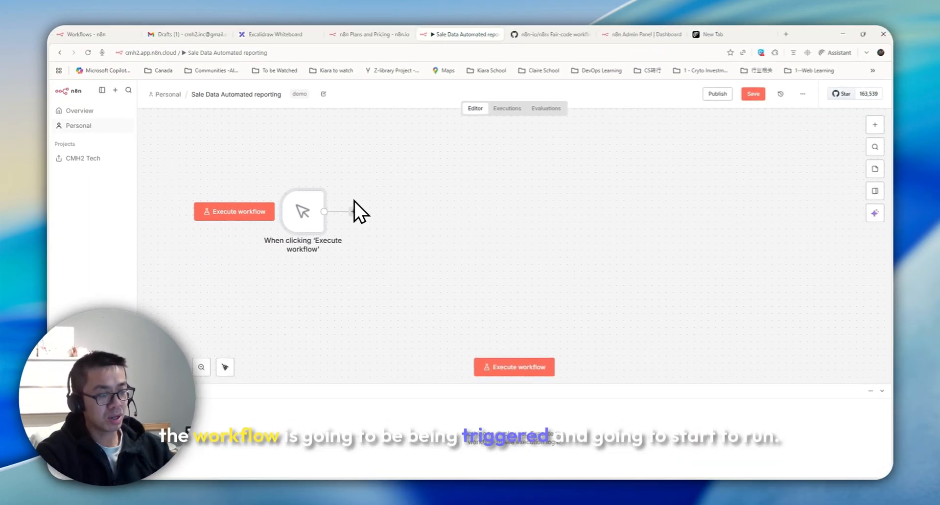
{"action": "left_click", "coordinate": [354, 201]}
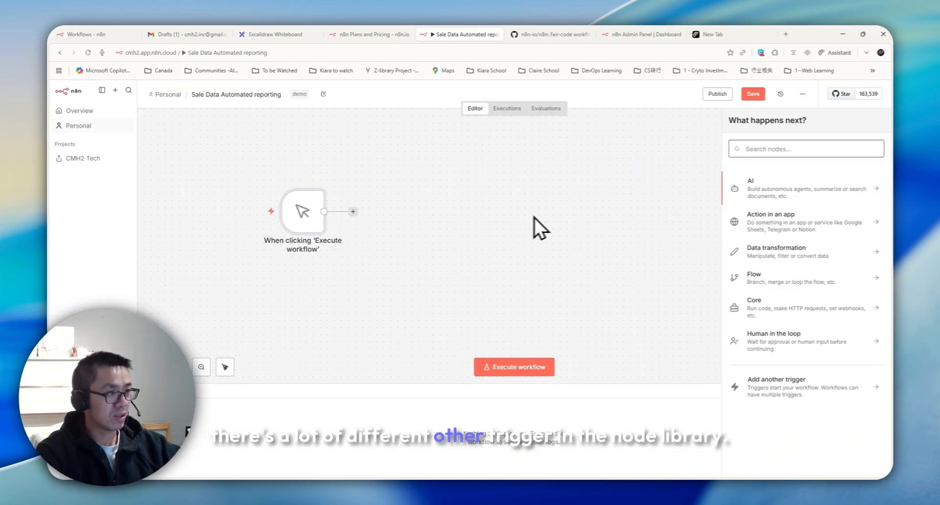
{"action": "left_click", "coordinate": [302, 212]}
{"action": "key", "text": "Delete"}
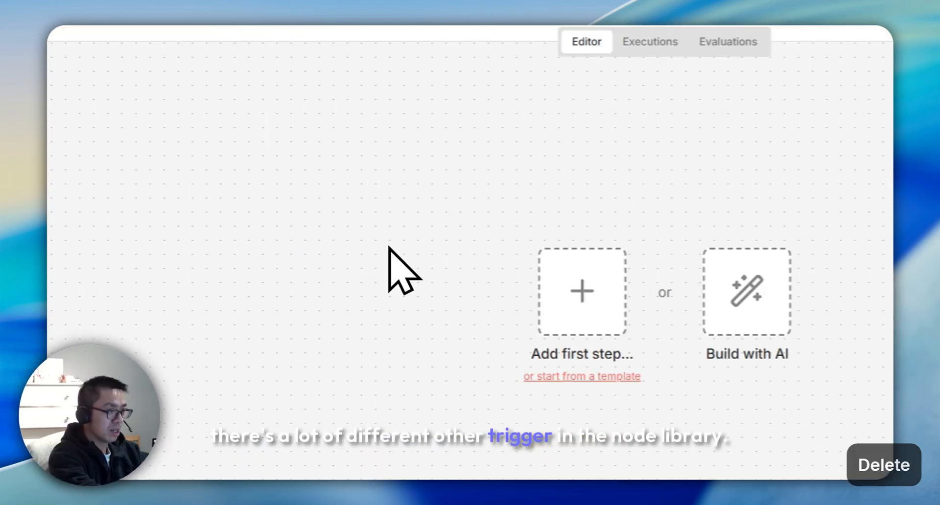
Step: Browse the On app event triggers, re-add the manual trigger, then return to the Personal workflows list
{"action": "left_click", "coordinate": [581, 292]}
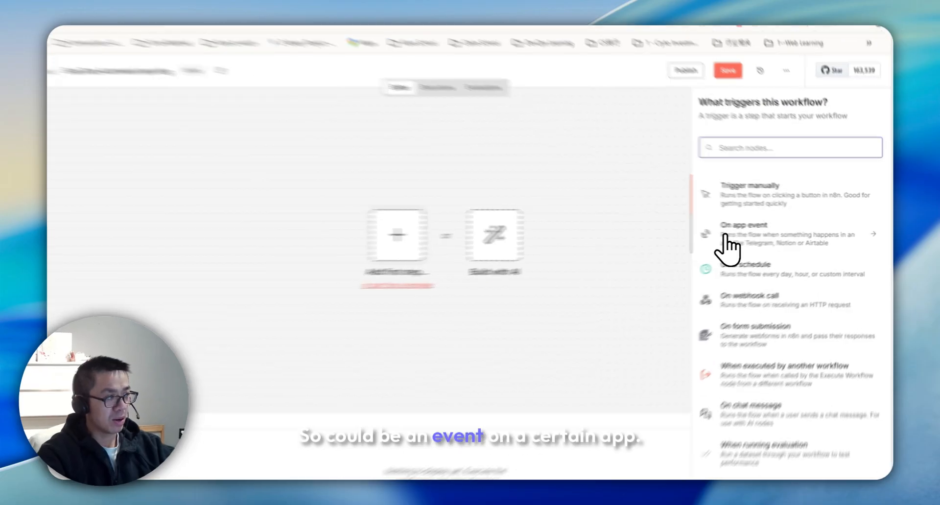
{"action": "left_click", "coordinate": [753, 235]}
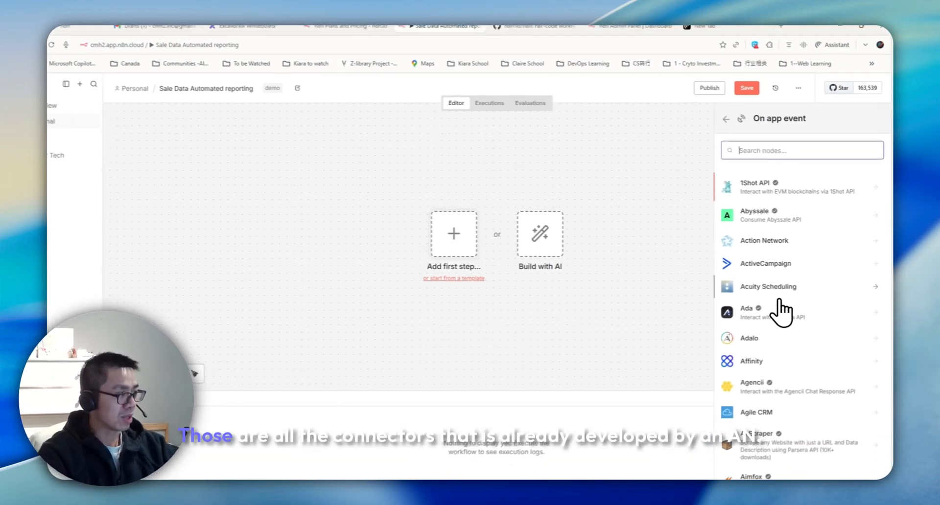
{"action": "scroll", "coordinate": [782, 312], "scroll_direction": "down", "scroll_amount": 5}
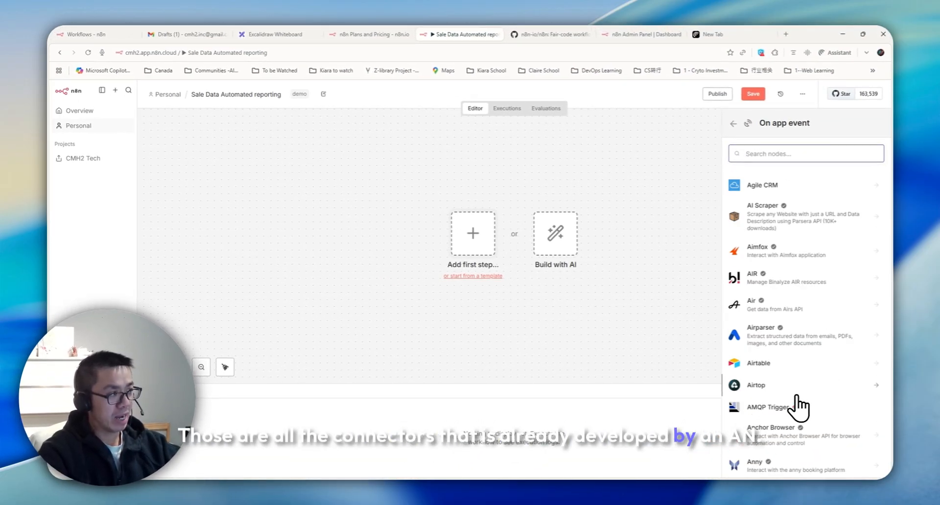
{"action": "scroll", "coordinate": [798, 406], "scroll_direction": "down", "scroll_amount": 5}
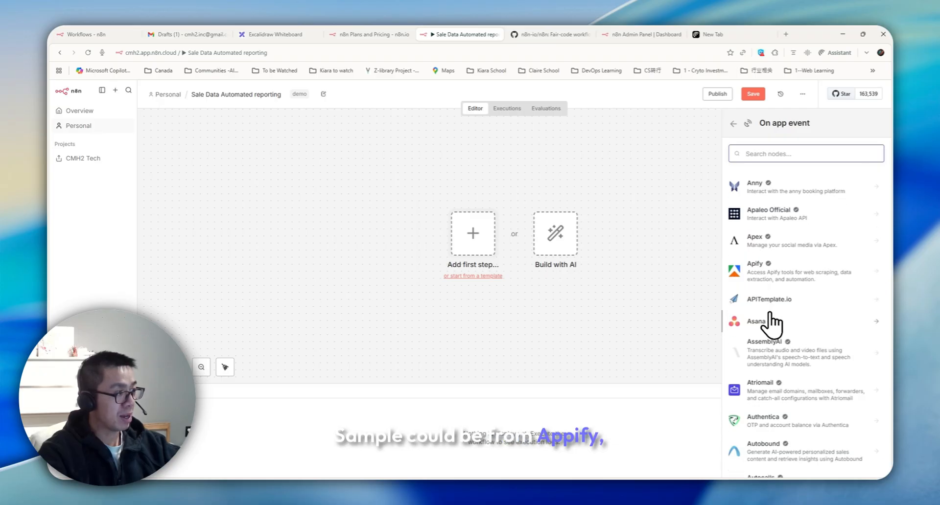
{"action": "scroll", "coordinate": [756, 333], "scroll_direction": "down", "scroll_amount": 5}
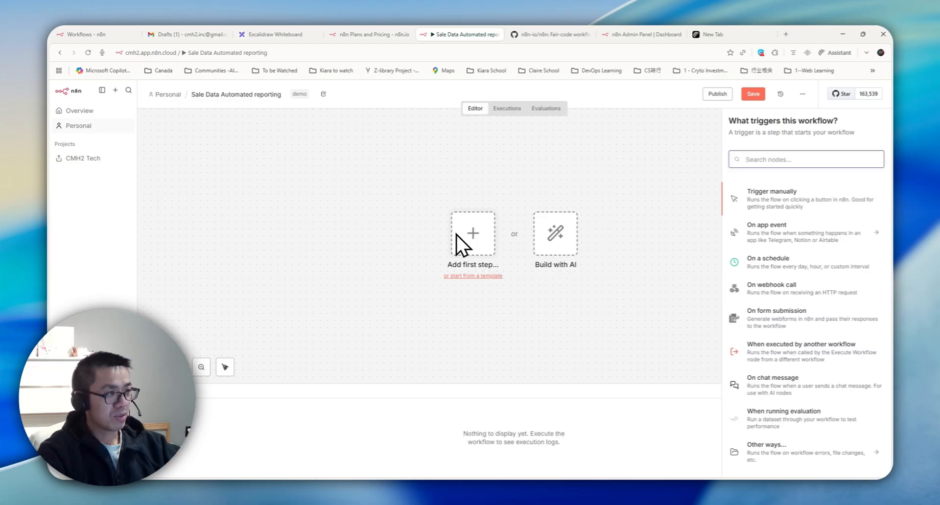
{"action": "left_click", "coordinate": [771, 205]}
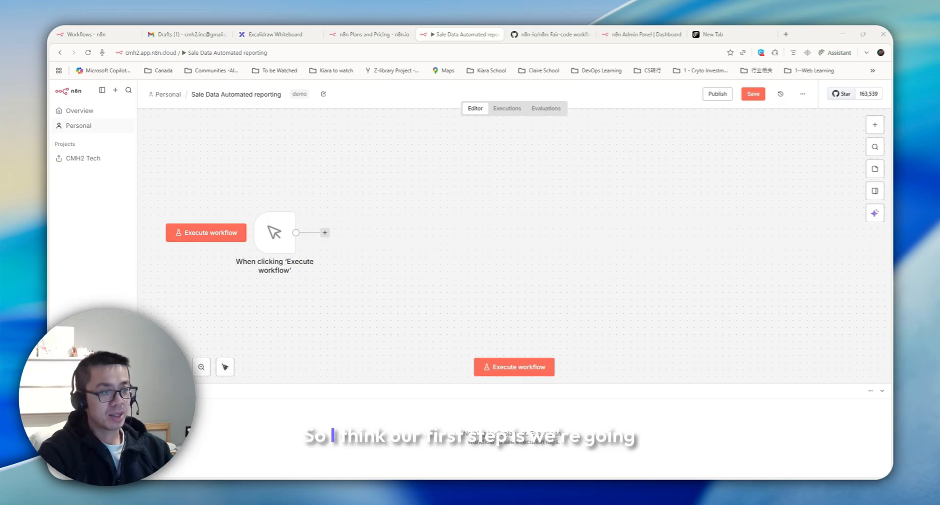
{"action": "left_click", "coordinate": [276, 35]}
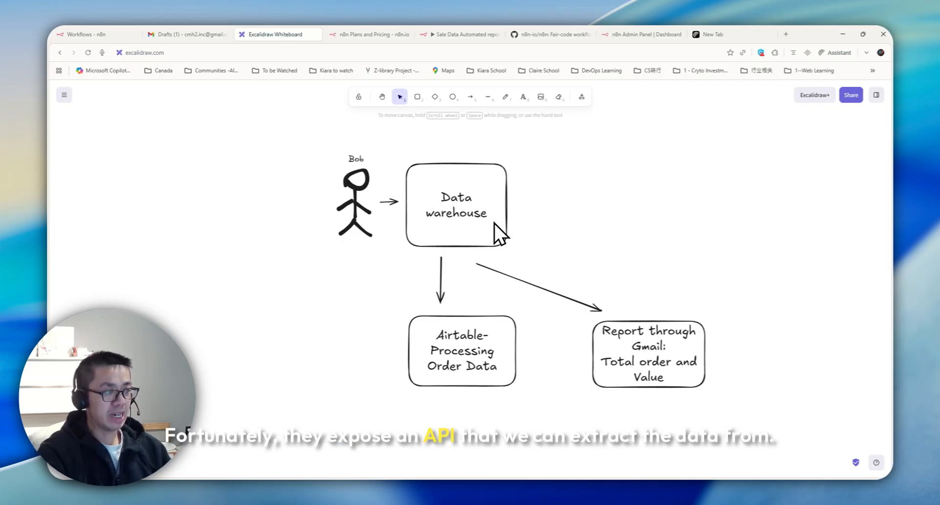
{"action": "left_click", "coordinate": [88, 34]}
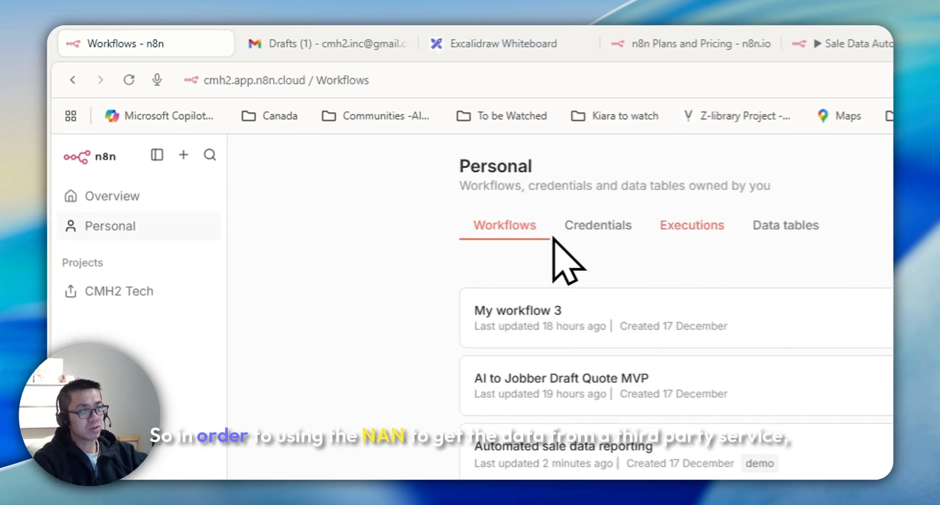
Step: Reorder the browser tabs, then add an HTTP Request node after the manual trigger
{"action": "left_click", "coordinate": [294, 45]}
{"action": "left_click_drag", "start_coordinate": [487, 46], "coordinate": [167, 45]}
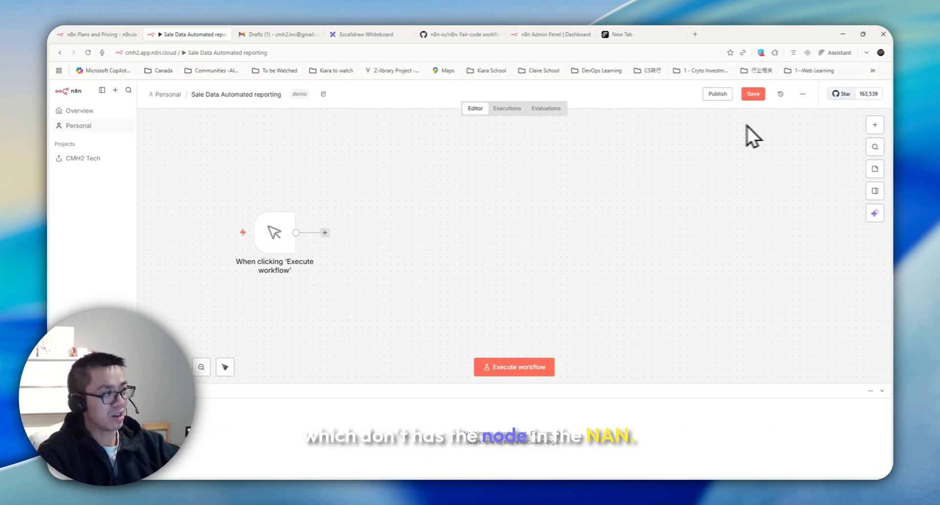
{"action": "left_click", "coordinate": [869, 132]}
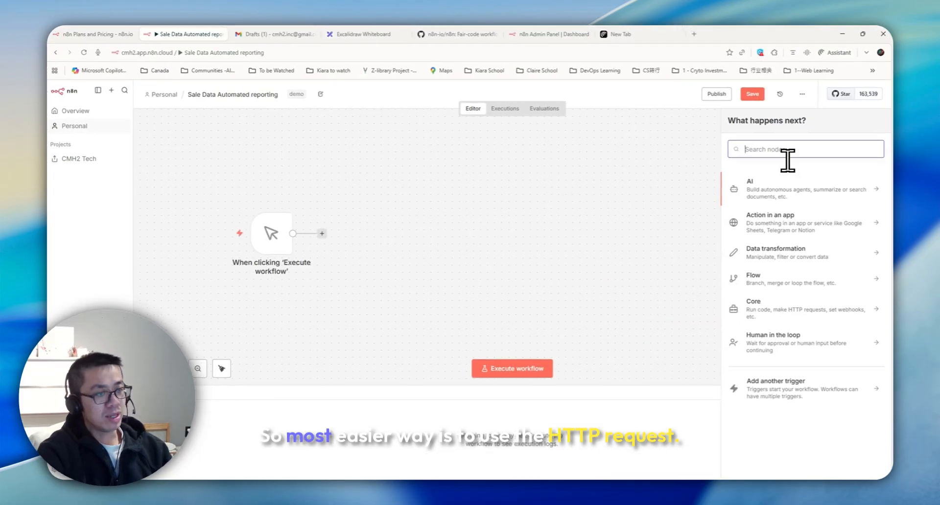
{"action": "type", "text": "HTT"}
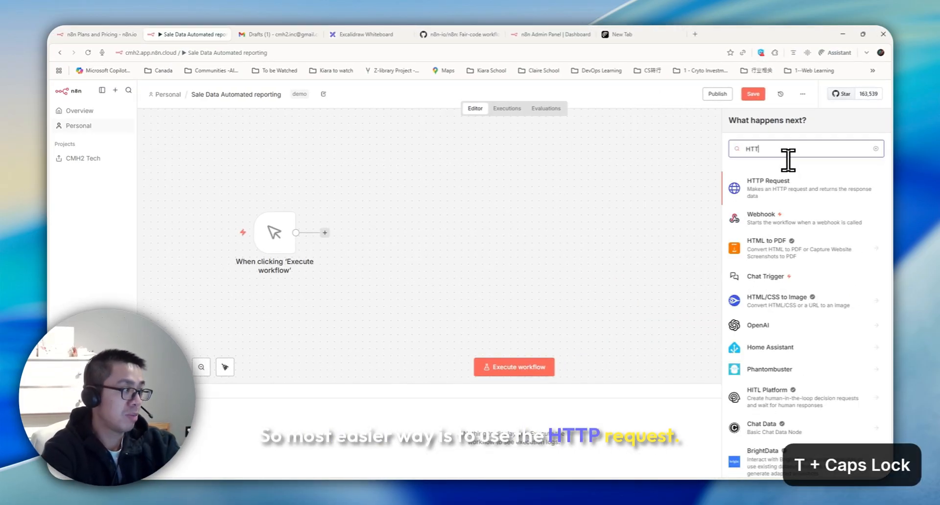
{"action": "left_click", "coordinate": [762, 182]}
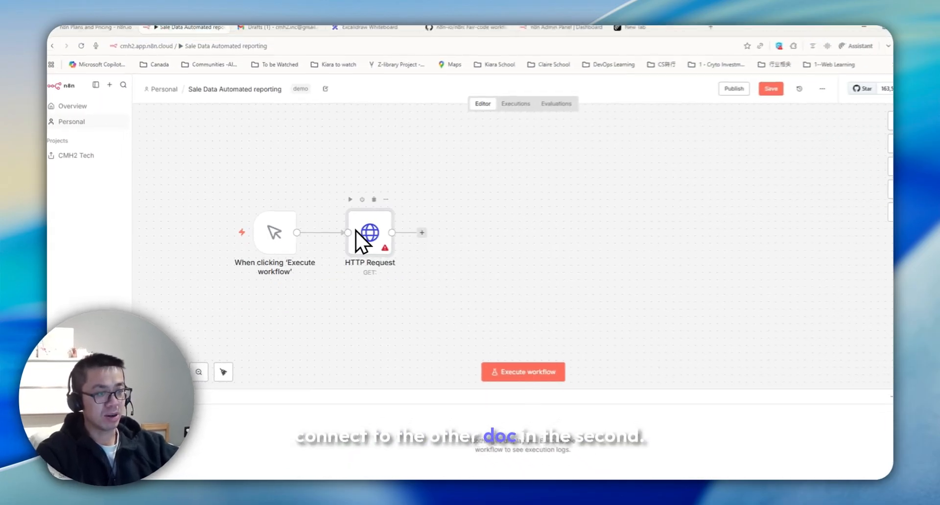
Step: Keep the method as GET and paste the level2-erp webhook URL as the request URL
{"action": "double_click", "coordinate": [365, 233]}
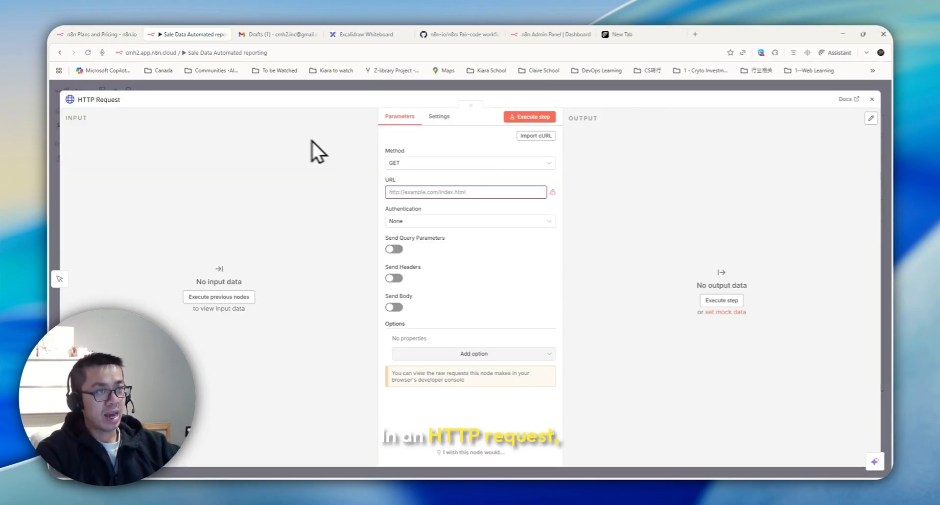
{"action": "left_click", "coordinate": [424, 163]}
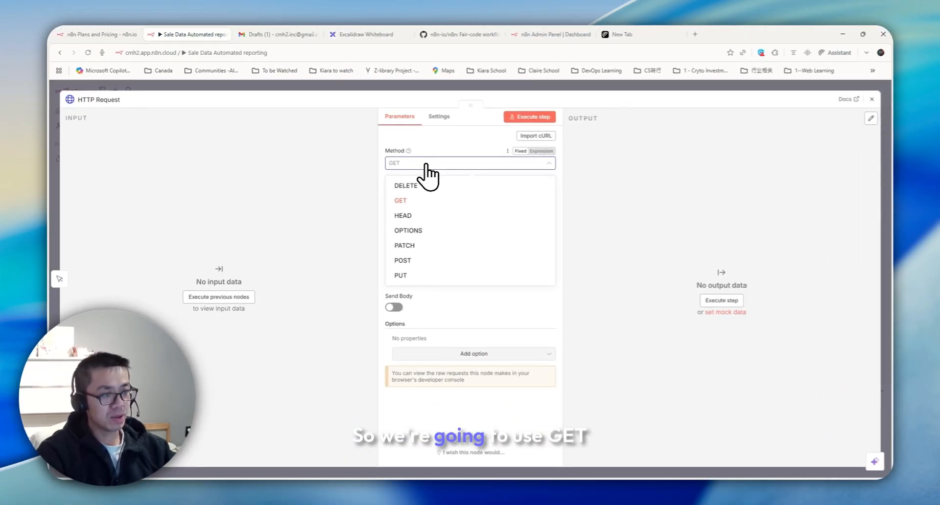
{"action": "left_click", "coordinate": [402, 200]}
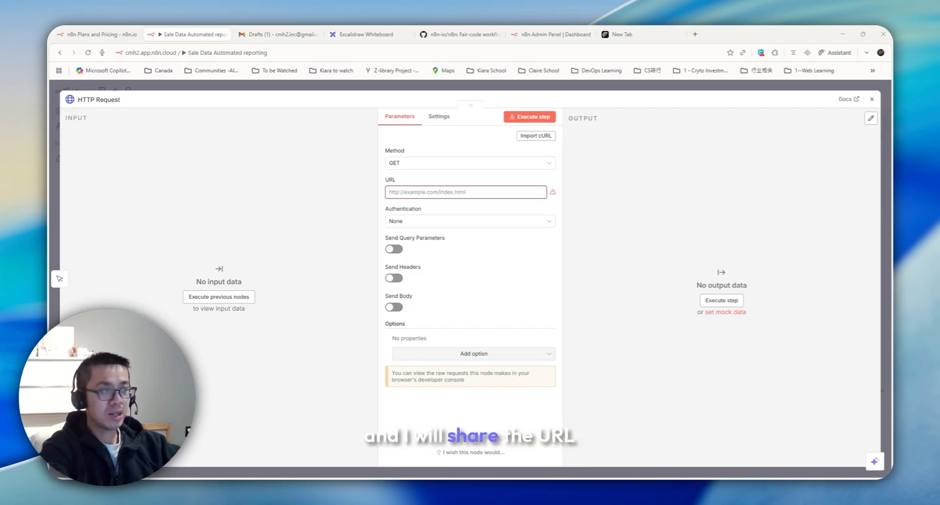
{"action": "key", "text": "ctrl+c"}
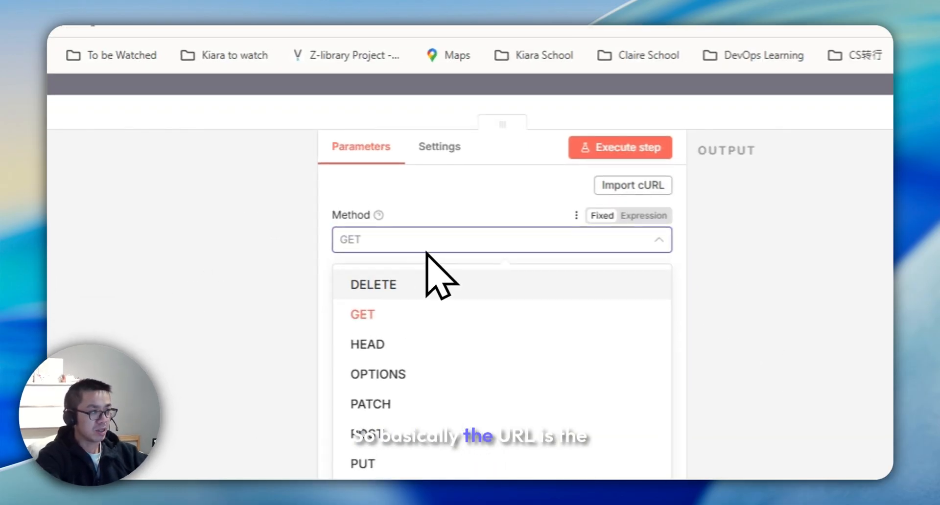
{"action": "left_click", "coordinate": [506, 194]}
{"action": "key", "text": "ctrl+v"}
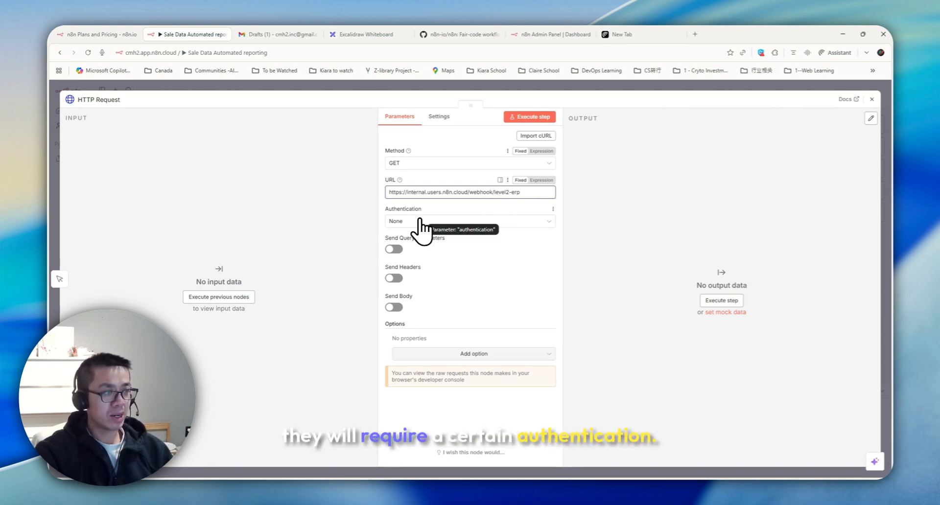
Step: Set authentication to Generic Credential Type with Header Auth
{"action": "left_click", "coordinate": [420, 221]}
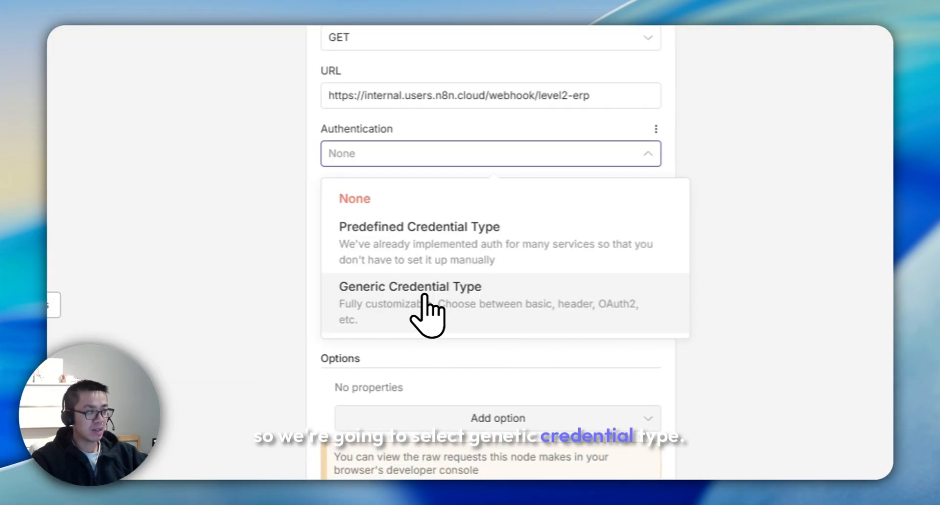
{"action": "left_click", "coordinate": [437, 300]}
{"action": "left_click", "coordinate": [465, 251]}
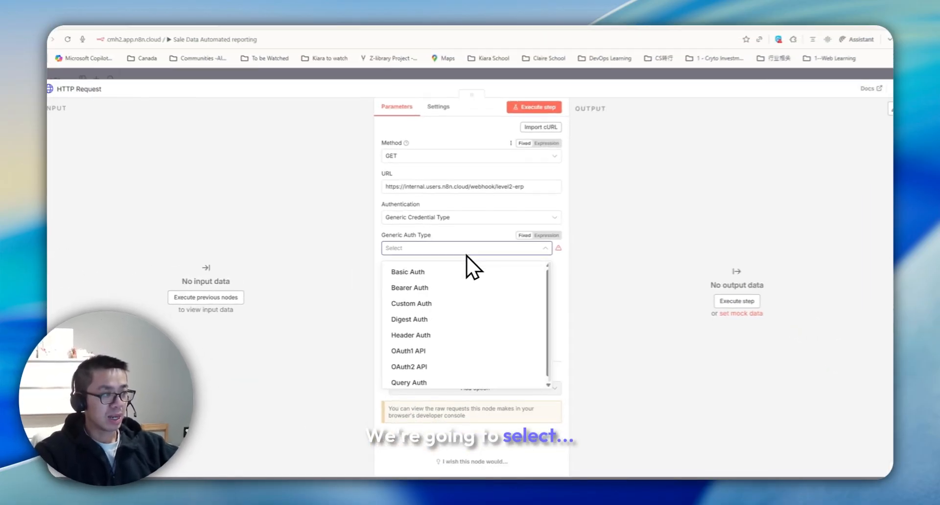
{"action": "left_click", "coordinate": [436, 334]}
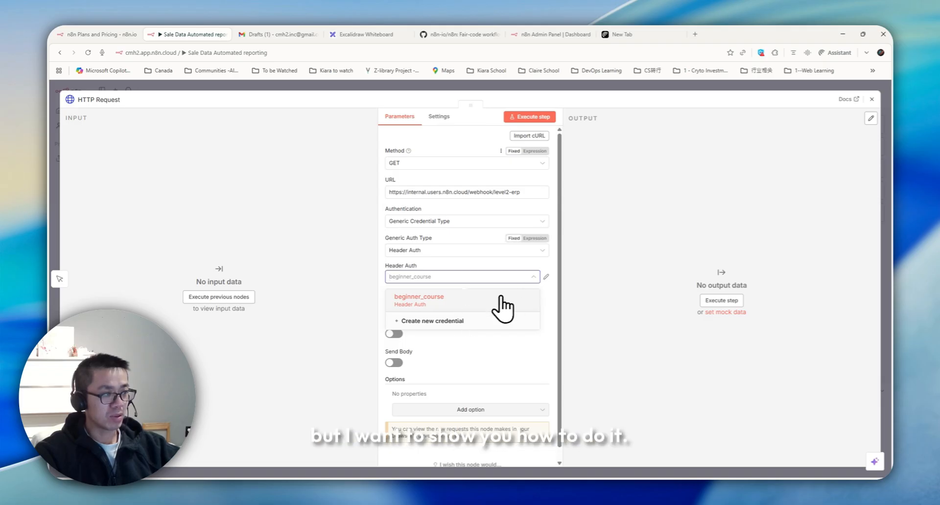
Step: Create a new Header Auth credential named api_key, then open a new browser tab
{"action": "left_click", "coordinate": [438, 321]}
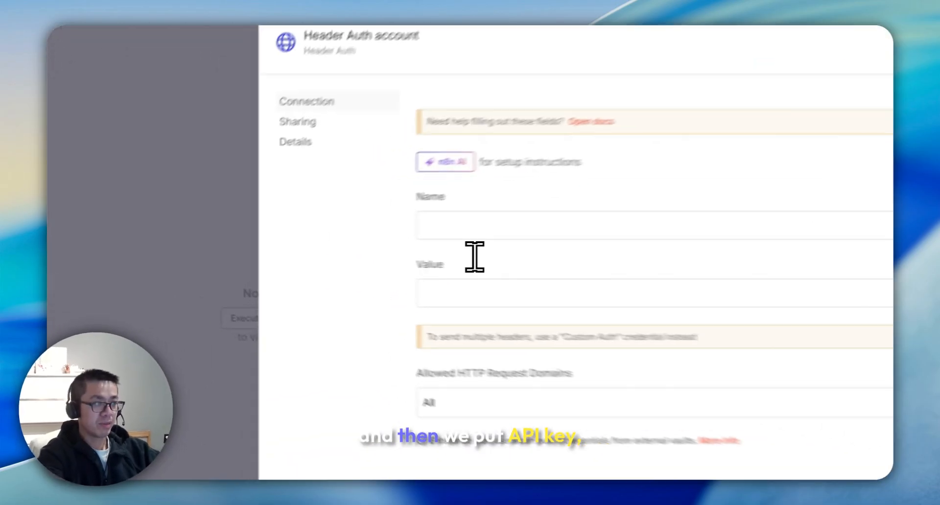
{"action": "left_click", "coordinate": [480, 230]}
{"action": "type", "text": "API"}
{"action": "key", "text": "BackSpace"}
{"action": "key", "text": "BackSpace"}
{"action": "key", "text": "BackSpace"}
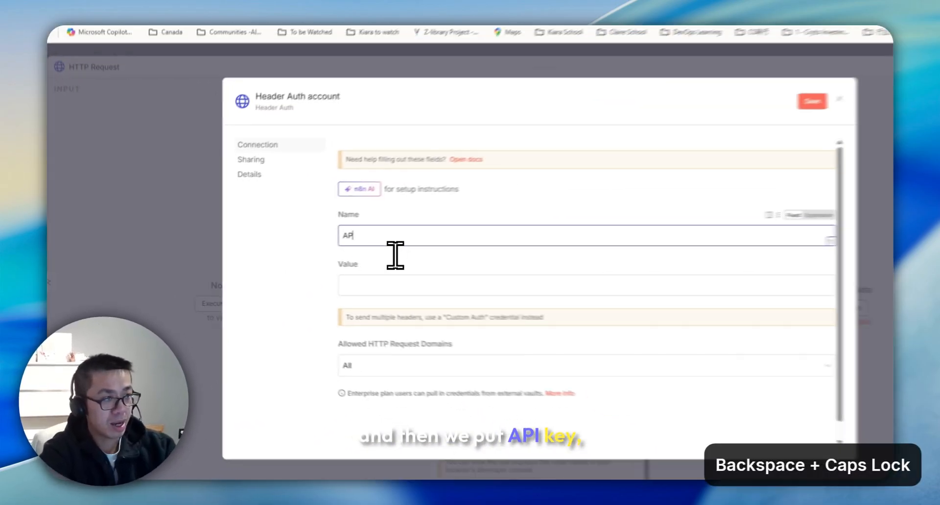
{"action": "type", "text": "api_key"}
{"action": "left_click", "coordinate": [508, 298]}
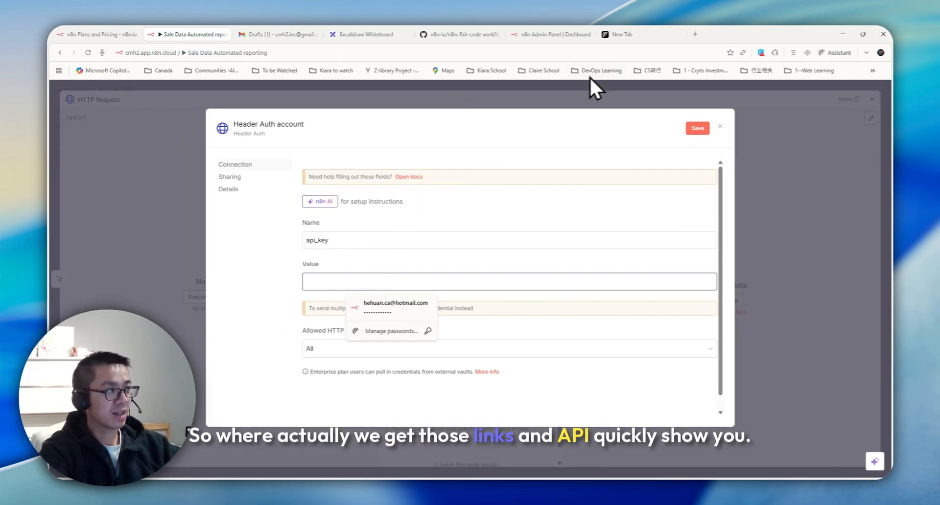
{"action": "left_click", "coordinate": [694, 34]}
Step: Search Google for n8n course levels and open the n8n Docs 'Level one: Introduction' page
{"action": "type", "text": "n9"}
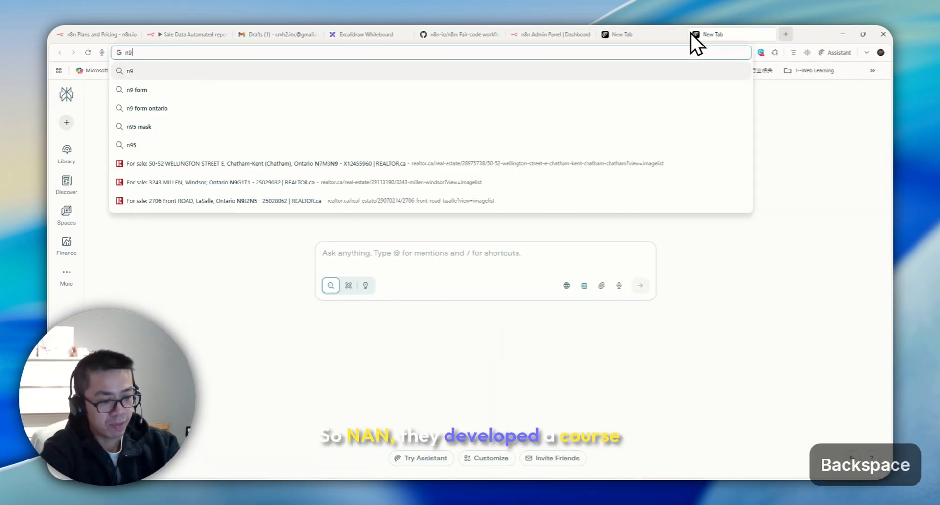
{"action": "key", "text": "BackSpace"}
{"action": "type", "text": "8n courses"}
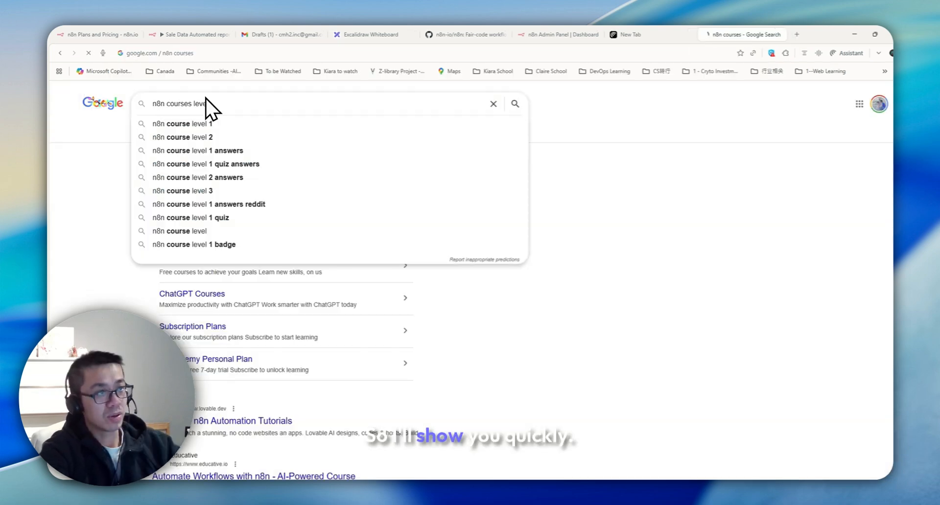
{"action": "key", "text": "Return"}
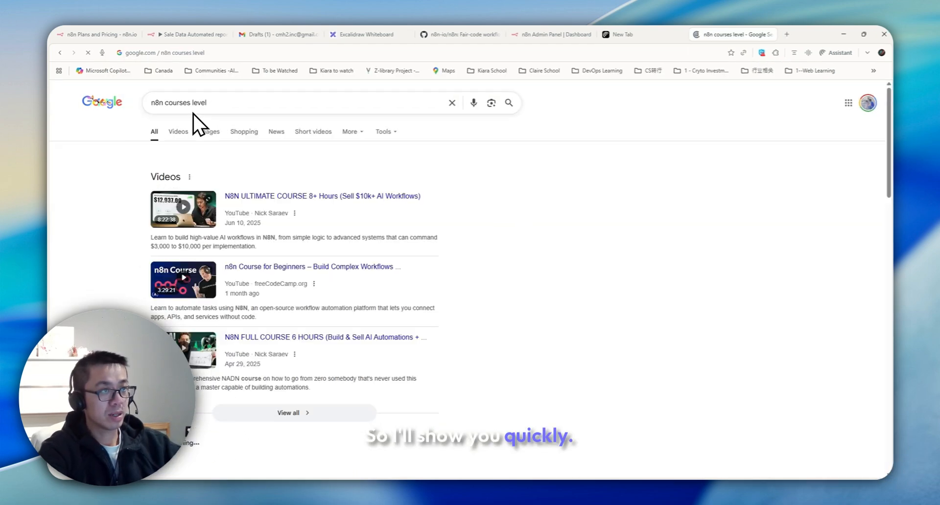
{"action": "scroll", "coordinate": [265, 243], "scroll_direction": "down", "scroll_amount": 10}
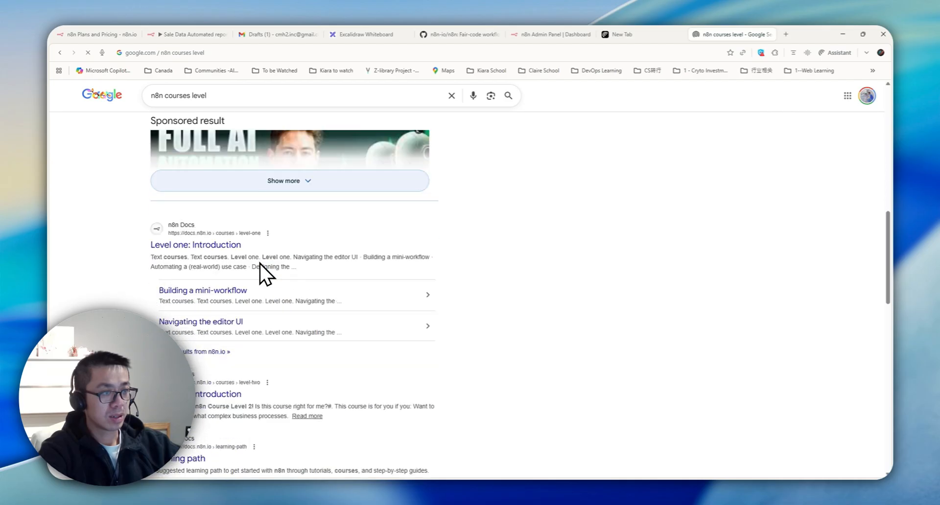
{"action": "left_click", "coordinate": [210, 246]}
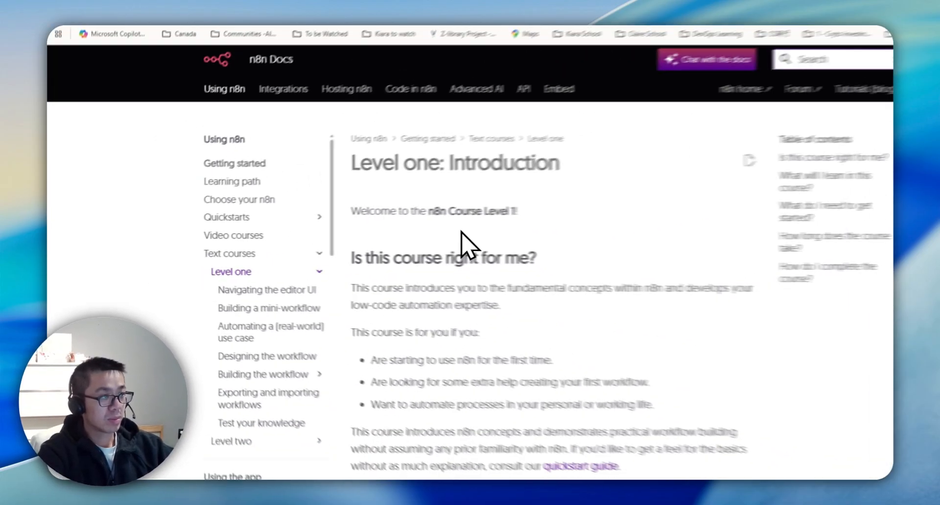
Step: Open the Learning path page and submit the Level 1 sign-up form with the forum username
{"action": "scroll", "coordinate": [425, 240], "scroll_direction": "down", "scroll_amount": 3}
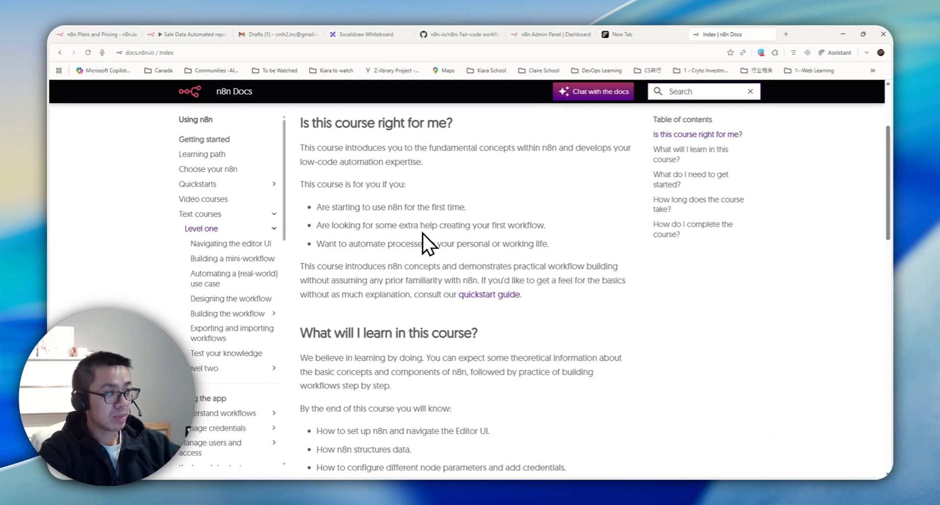
{"action": "scroll", "coordinate": [424, 243], "scroll_direction": "down", "scroll_amount": 5}
{"action": "scroll", "coordinate": [423, 240], "scroll_direction": "down", "scroll_amount": 3}
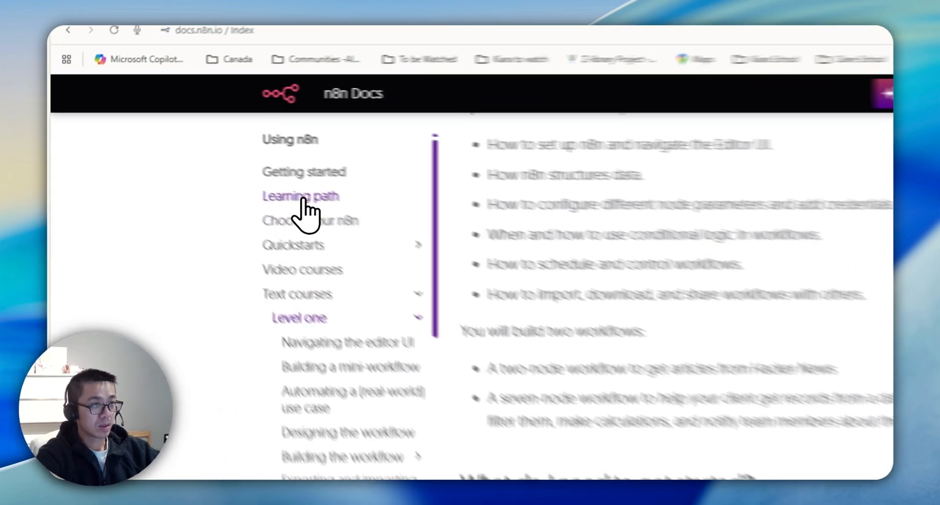
{"action": "left_click", "coordinate": [302, 198]}
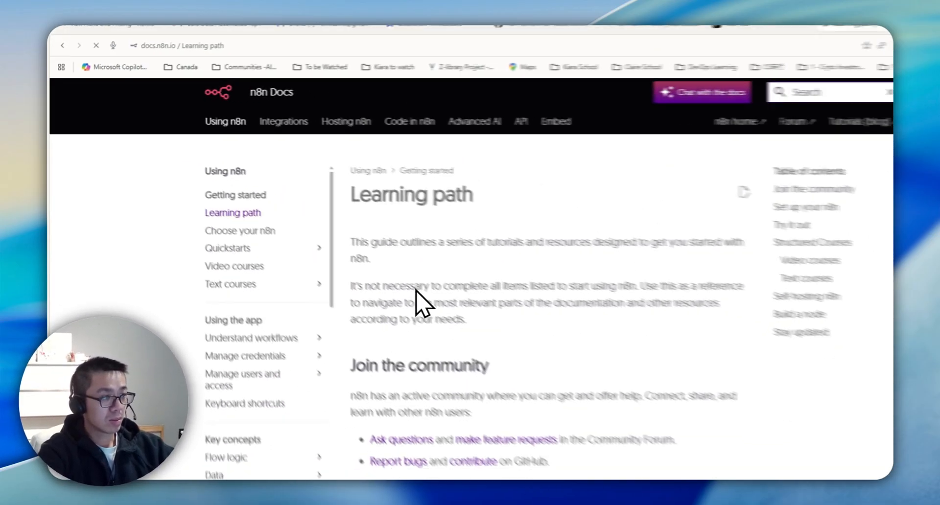
{"action": "scroll", "coordinate": [401, 303], "scroll_direction": "down", "scroll_amount": 3}
{"action": "scroll", "coordinate": [381, 302], "scroll_direction": "down", "scroll_amount": 10}
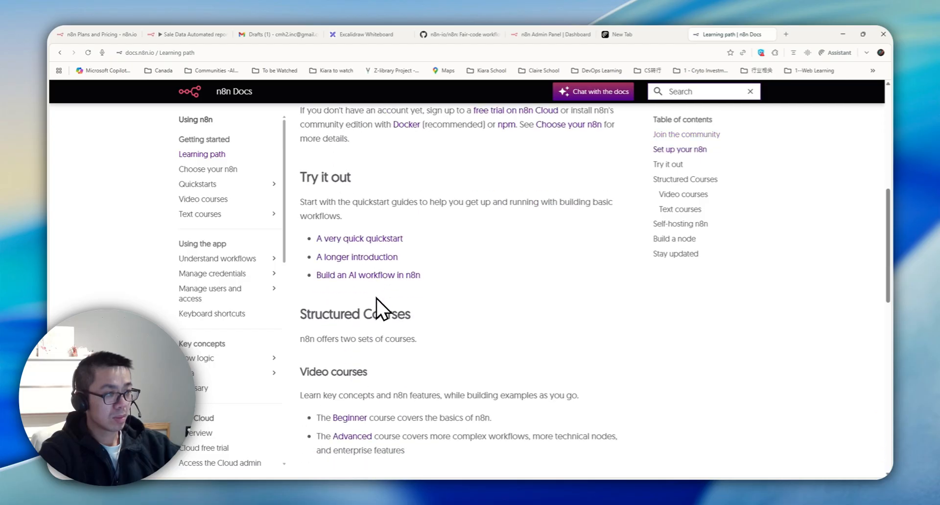
{"action": "scroll", "coordinate": [375, 294], "scroll_direction": "down", "scroll_amount": 3}
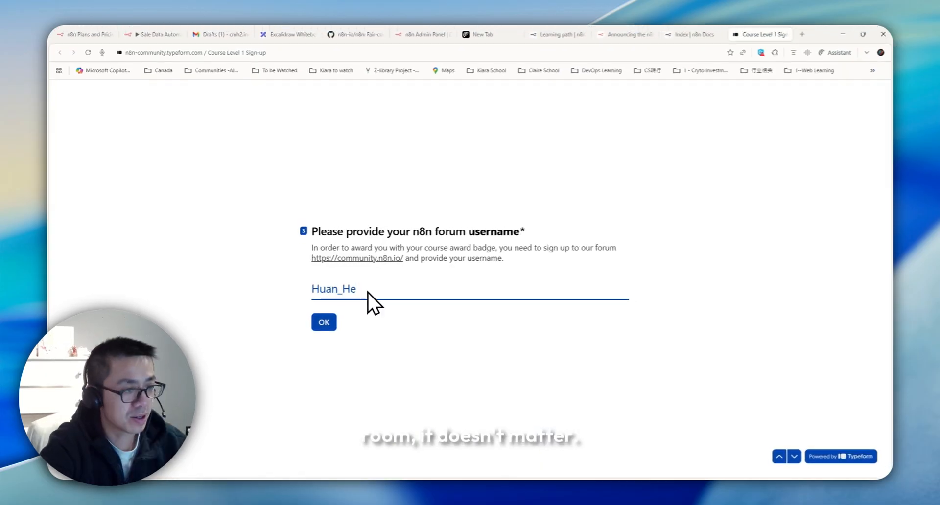
{"action": "left_click", "coordinate": [334, 327]}
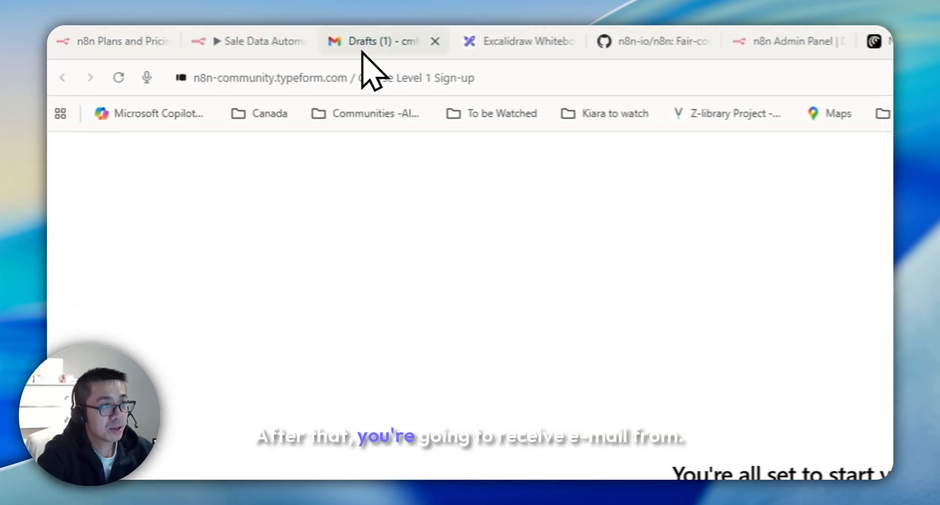
Step: Take the api_key header name from the Gmail course email into the Header Auth credential
{"action": "left_click", "coordinate": [363, 52]}
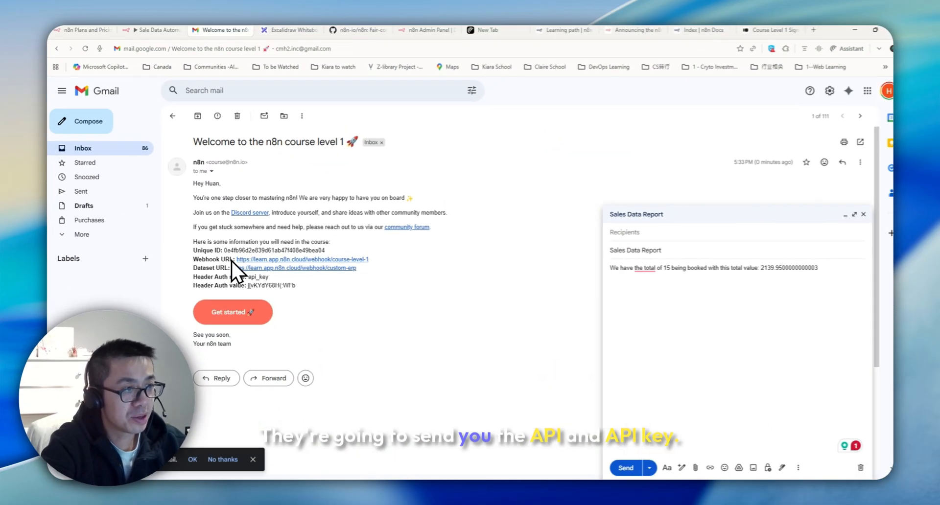
{"action": "double_click", "coordinate": [258, 276]}
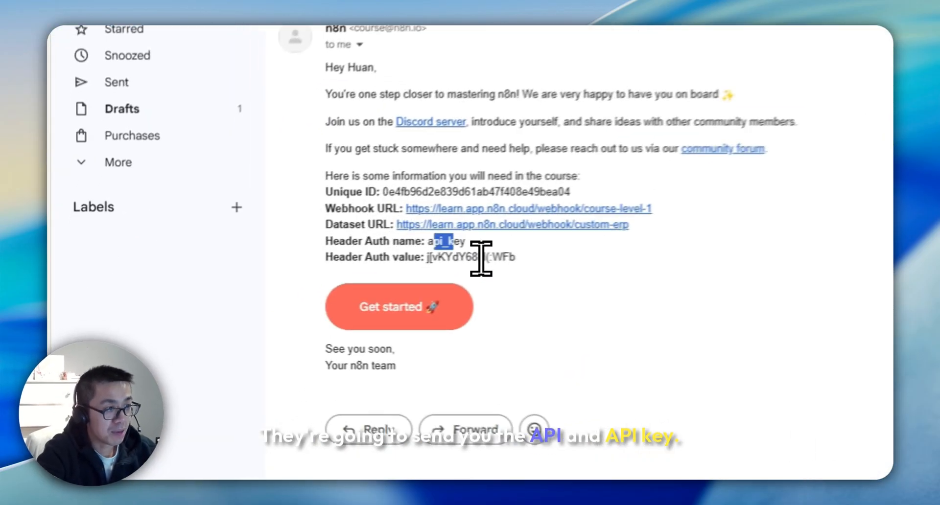
{"action": "key", "text": "ctrl+v"}
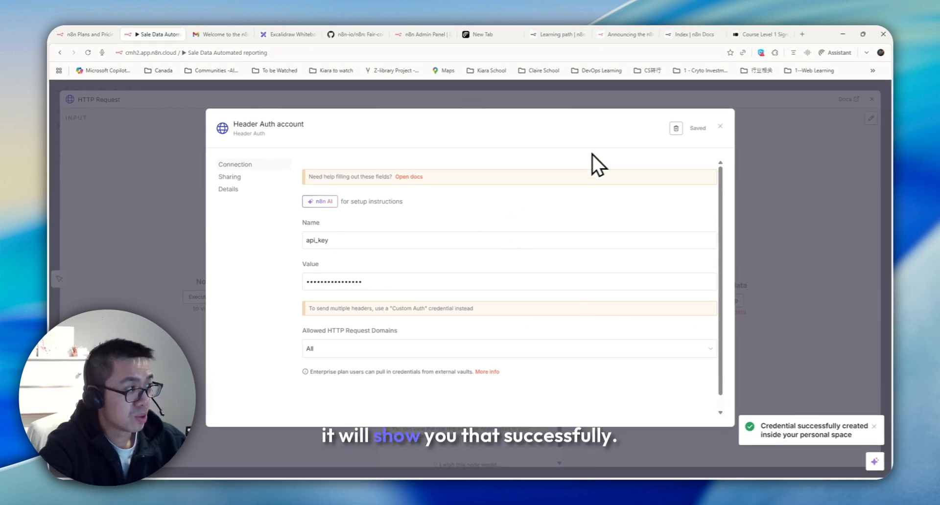
Step: Enable Send Headers and add a unique_id header whose value is the course's unique ID
{"action": "left_click", "coordinate": [720, 126]}
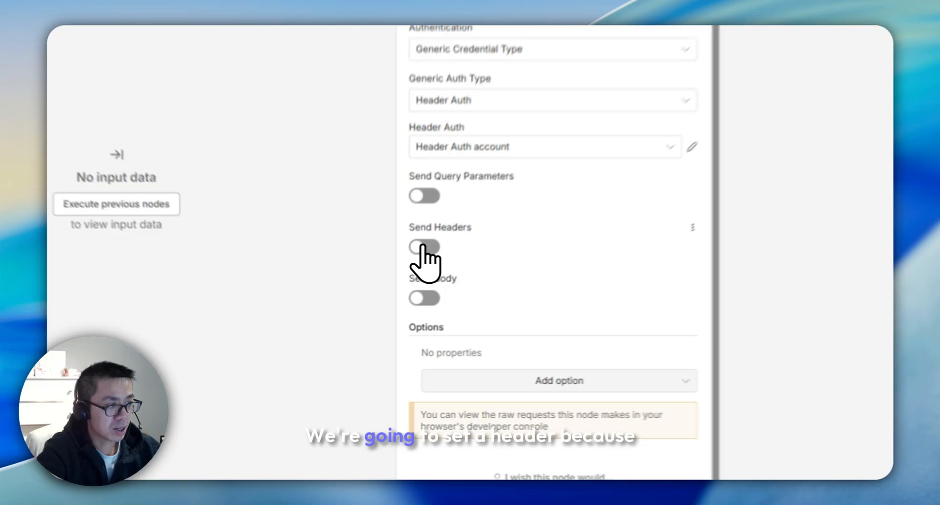
{"action": "left_click", "coordinate": [423, 247]}
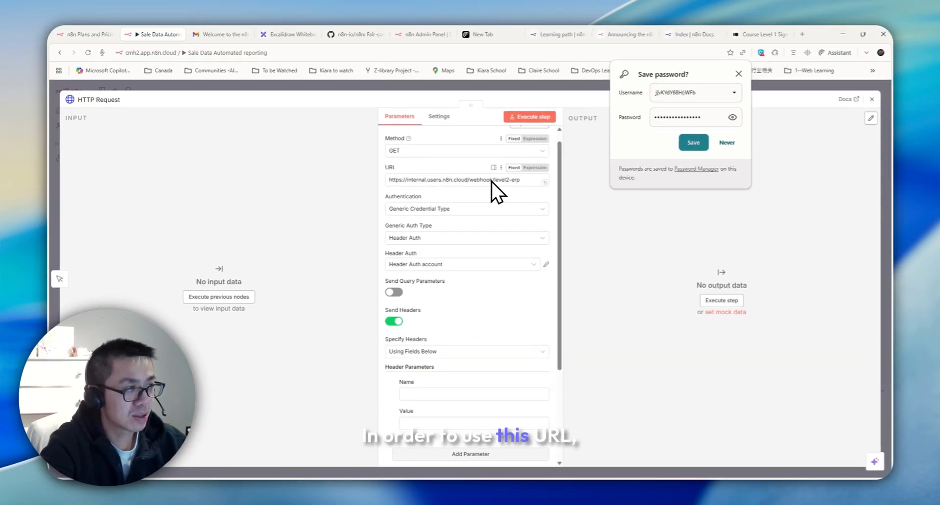
{"action": "left_click", "coordinate": [215, 35]}
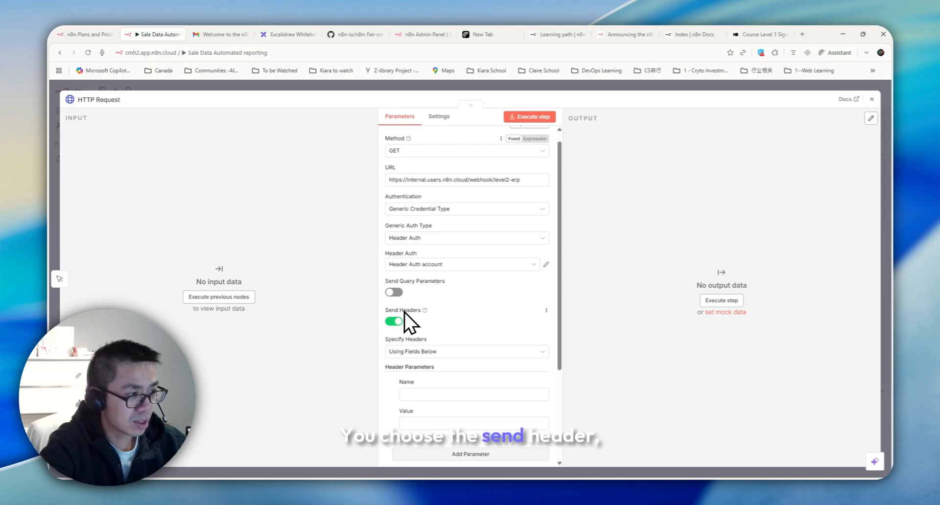
{"action": "left_click", "coordinate": [450, 395]}
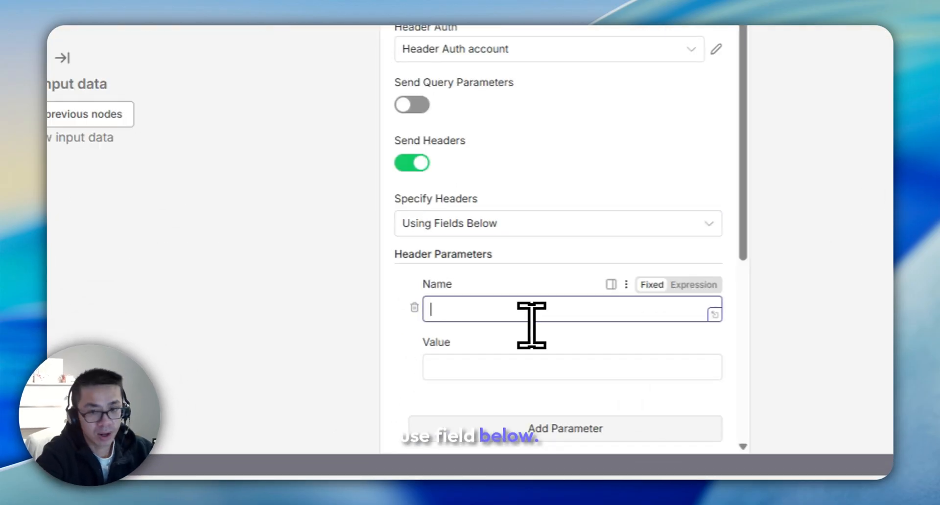
{"action": "type", "text": "unique_id"}
{"action": "left_click", "coordinate": [452, 424]}
{"action": "key", "text": "ctrl+v"}
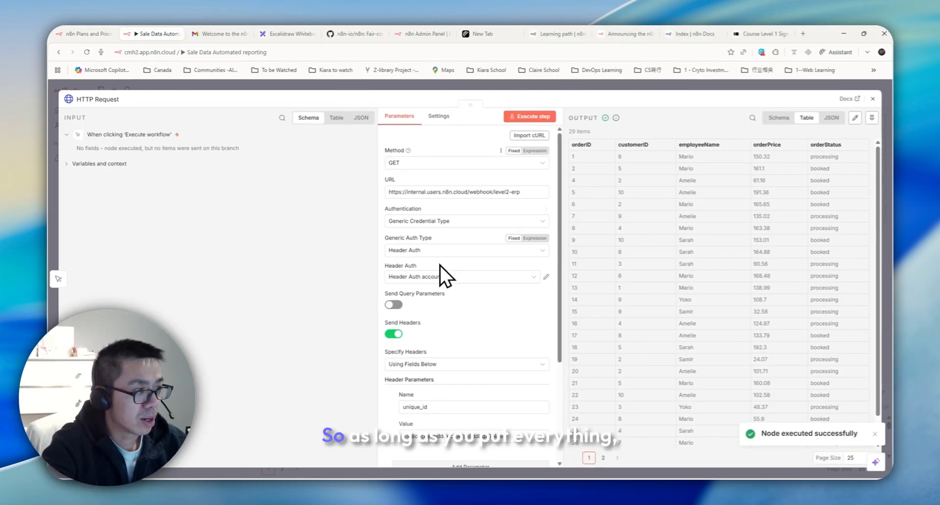
{"action": "scroll", "coordinate": [439, 264], "scroll_direction": "down", "scroll_amount": 4}
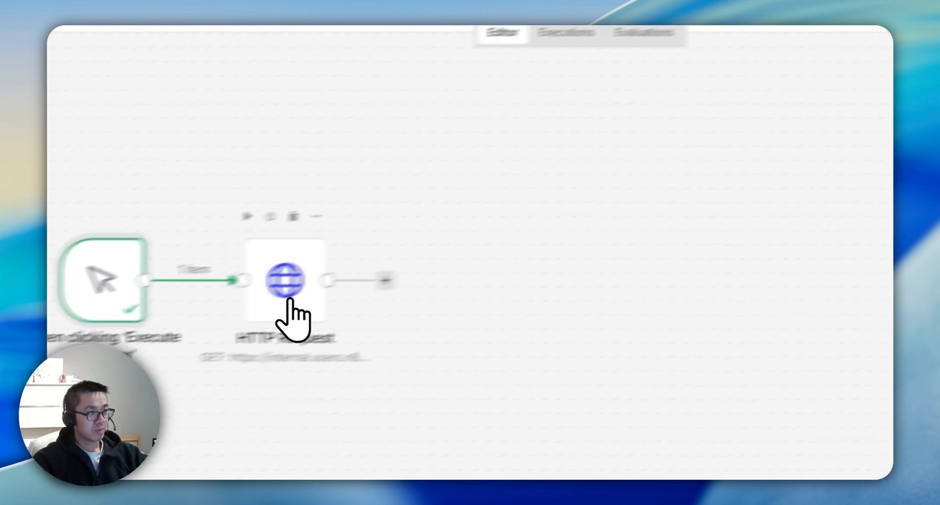
Step: Review the HTTP Request node's 29 fetched orders in the Schema, Table and JSON views
{"action": "double_click", "coordinate": [392, 265]}
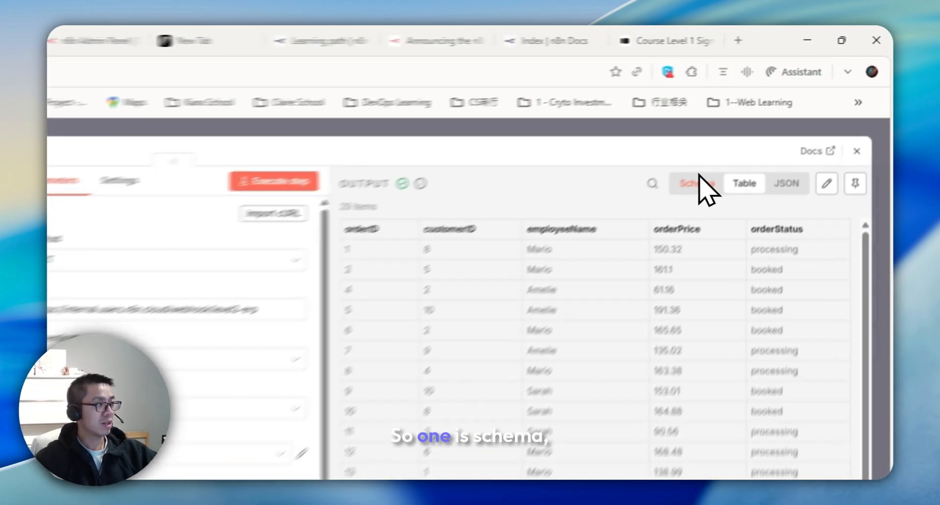
{"action": "left_click", "coordinate": [778, 118]}
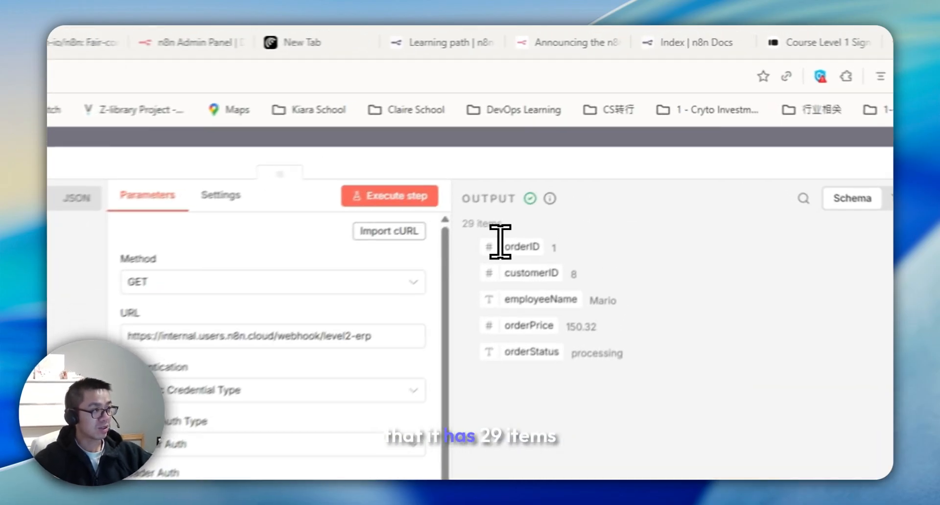
{"action": "double_click", "coordinate": [571, 131]}
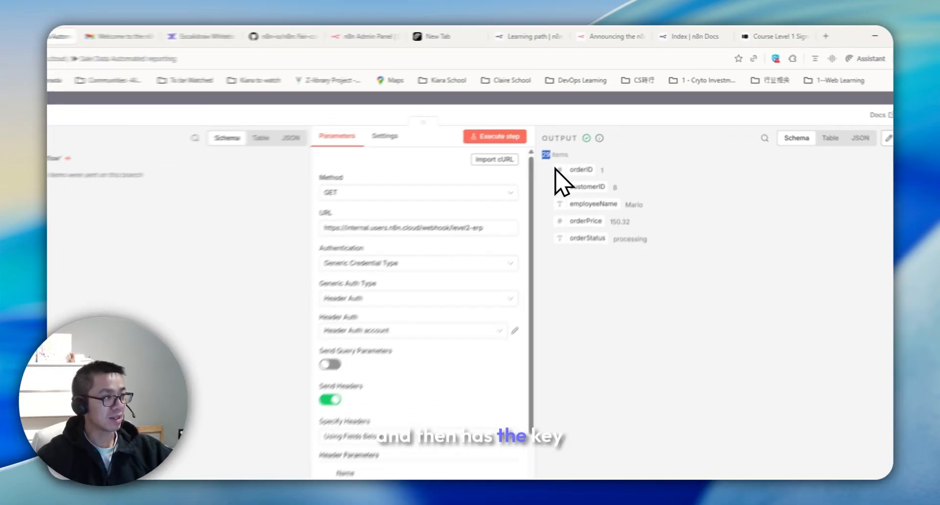
{"action": "left_click_drag", "start_coordinate": [530, 262], "coordinate": [521, 262]}
{"action": "left_click_drag", "start_coordinate": [388, 238], "coordinate": [343, 228]}
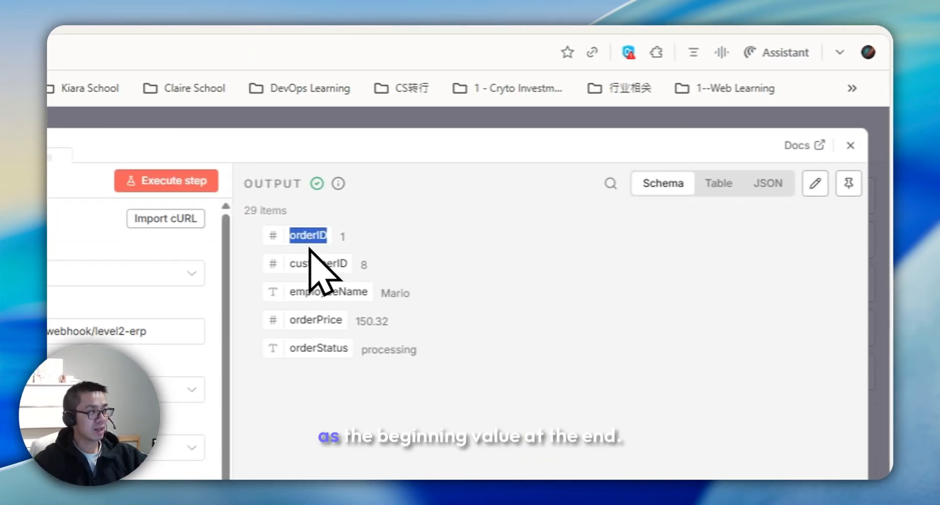
{"action": "left_click", "coordinate": [413, 235]}
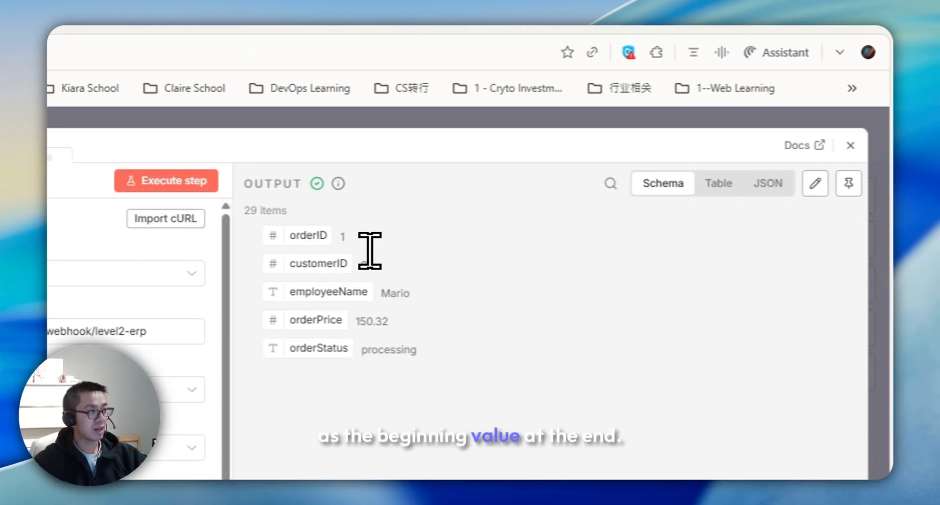
{"action": "left_click", "coordinate": [727, 190]}
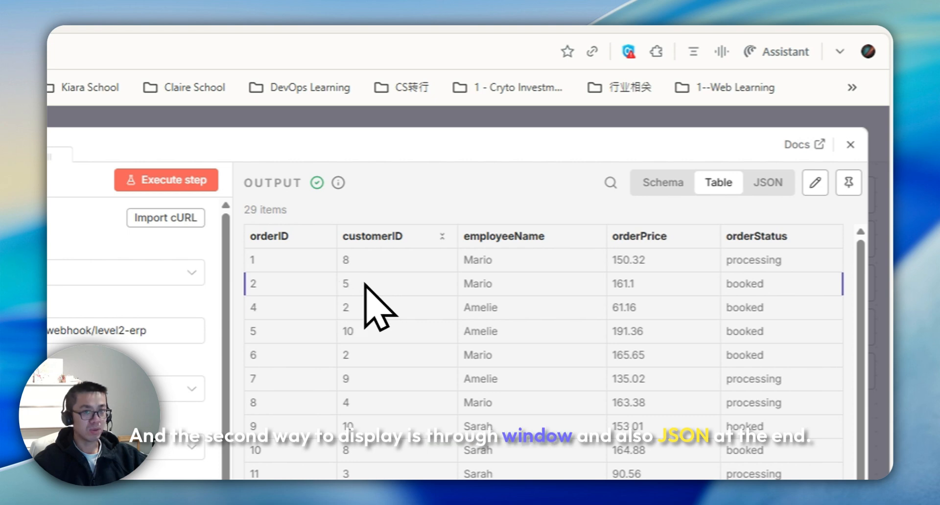
{"action": "left_click", "coordinate": [767, 182]}
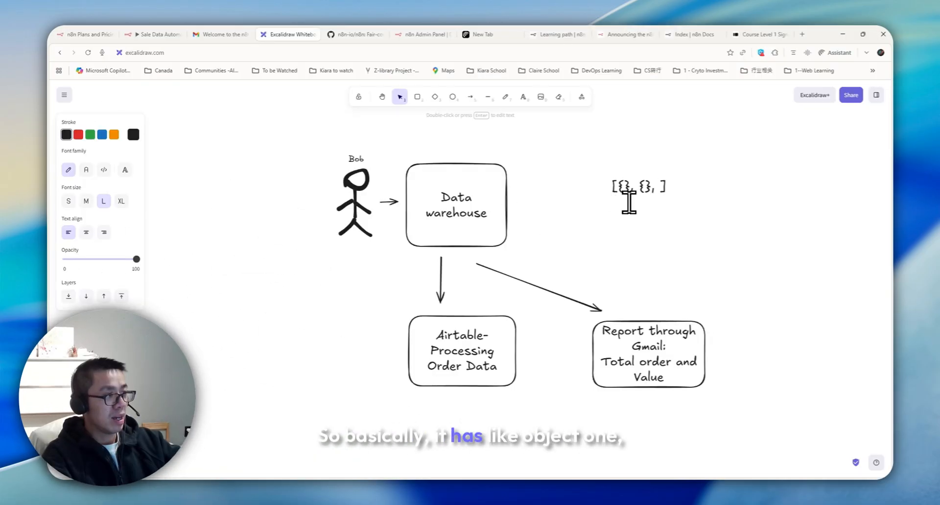
{"action": "left_click_drag", "start_coordinate": [618, 188], "coordinate": [624, 188]}
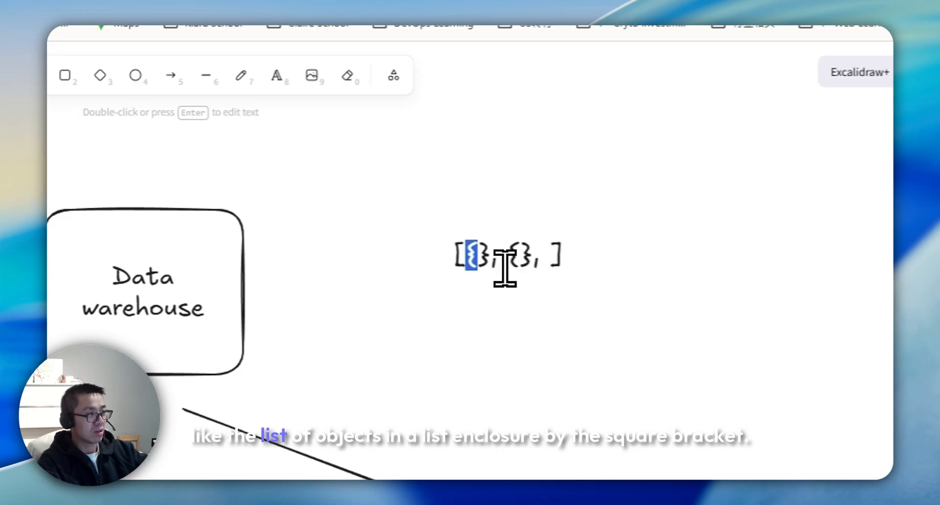
{"action": "left_click_drag", "start_coordinate": [505, 268], "coordinate": [514, 268]}
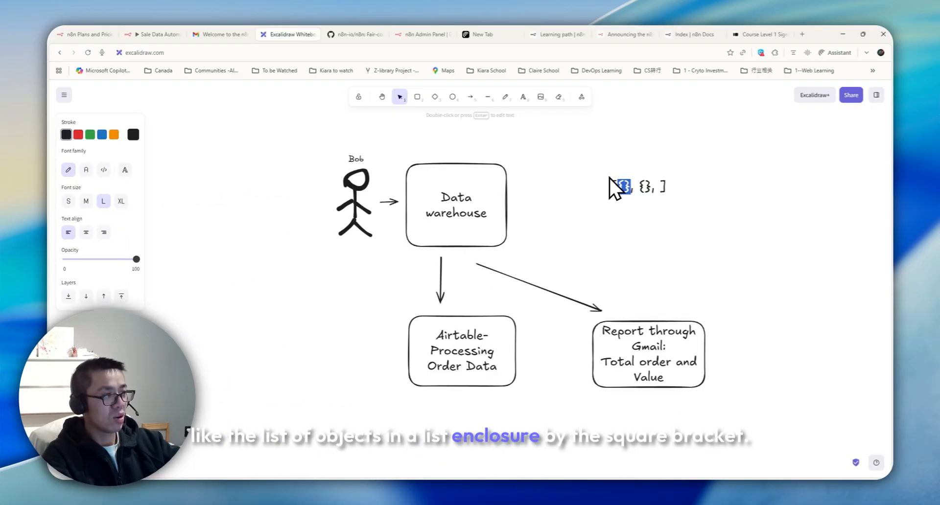
{"action": "left_click", "coordinate": [137, 35]}
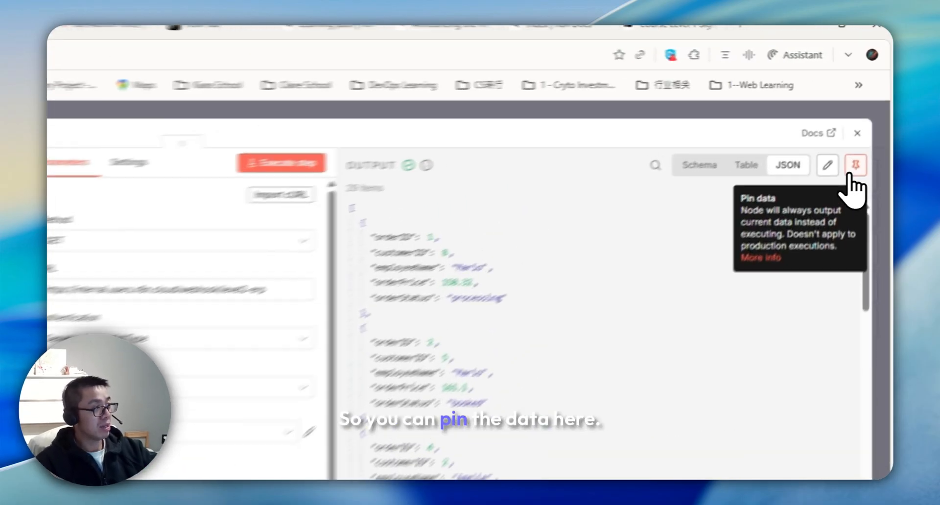
{"action": "left_click", "coordinate": [870, 118]}
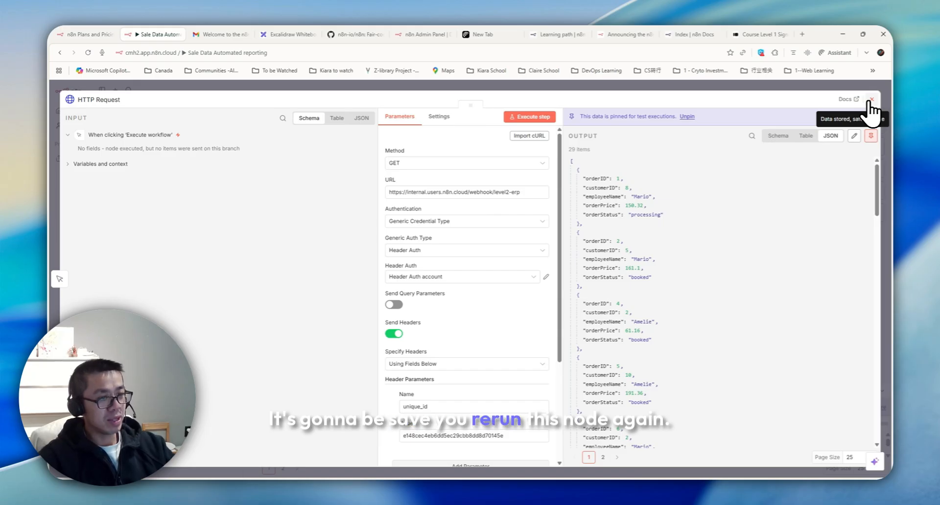
{"action": "left_click", "coordinate": [871, 100]}
{"action": "left_click", "coordinate": [301, 35]}
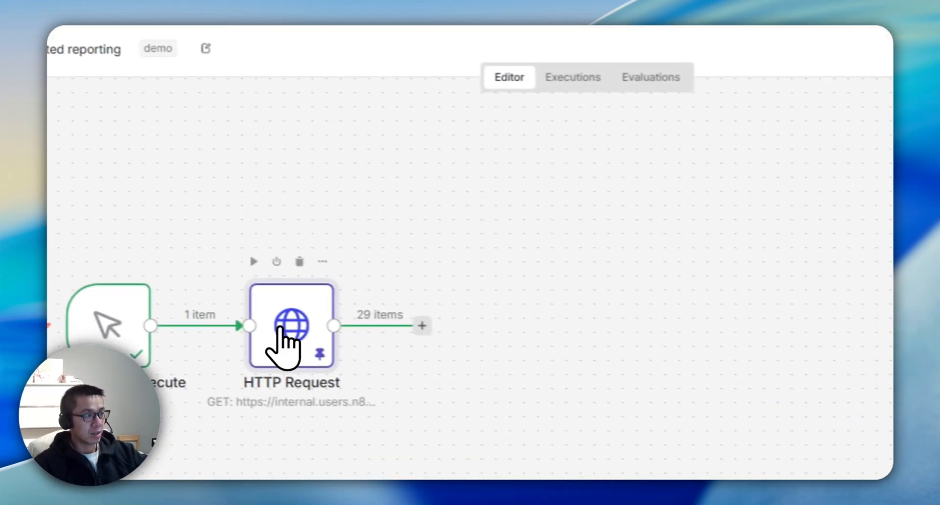
{"action": "double_click", "coordinate": [284, 329]}
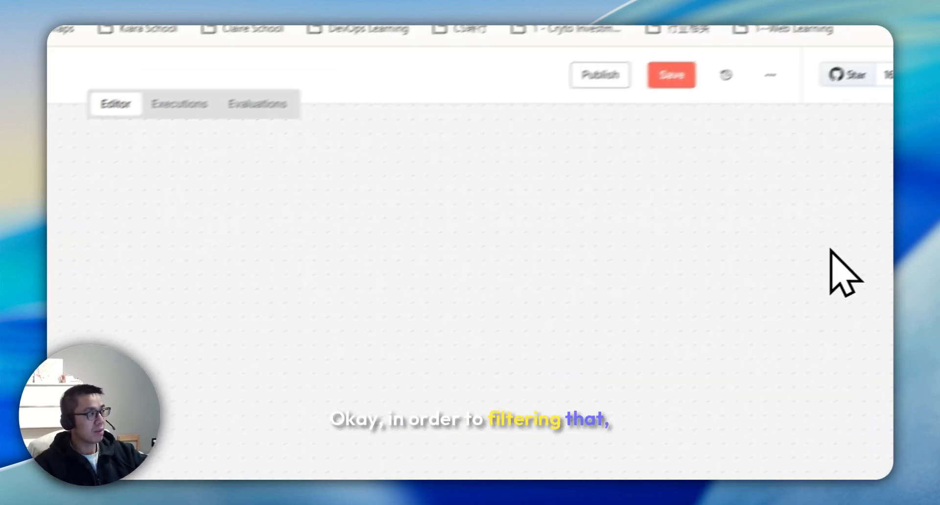
Step: Add a Filter node with the condition orderStatus equals 'processing'
{"action": "left_click", "coordinate": [861, 166]}
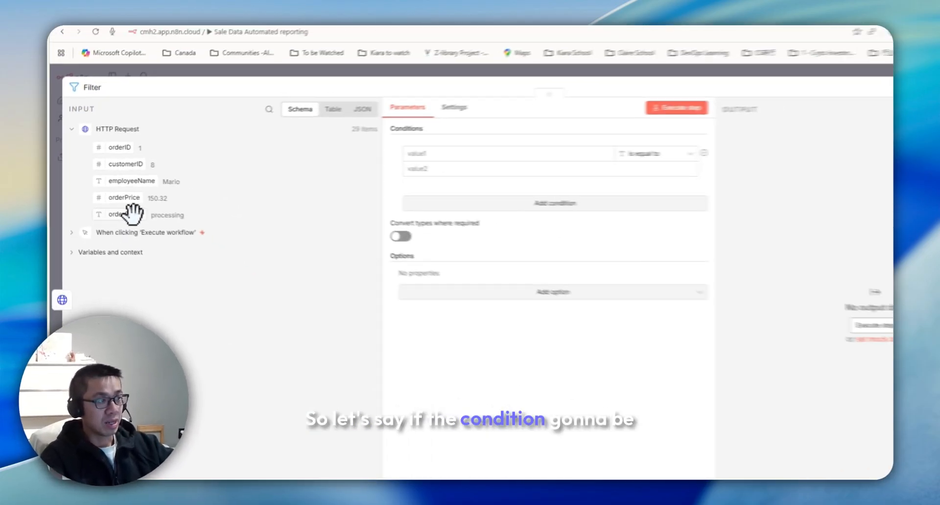
{"action": "left_click_drag", "start_coordinate": [133, 214], "coordinate": [491, 153]}
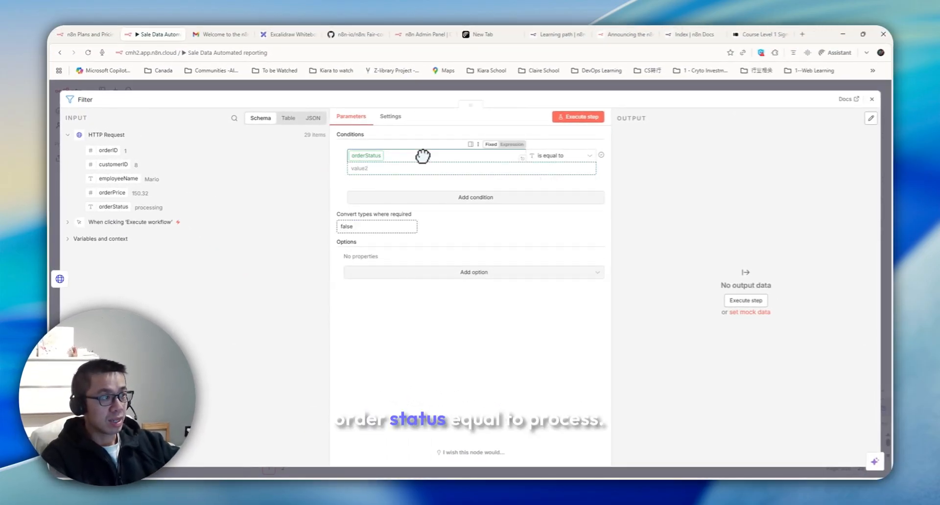
{"action": "double_click", "coordinate": [167, 215]}
{"action": "key", "text": "ctrl+c"}
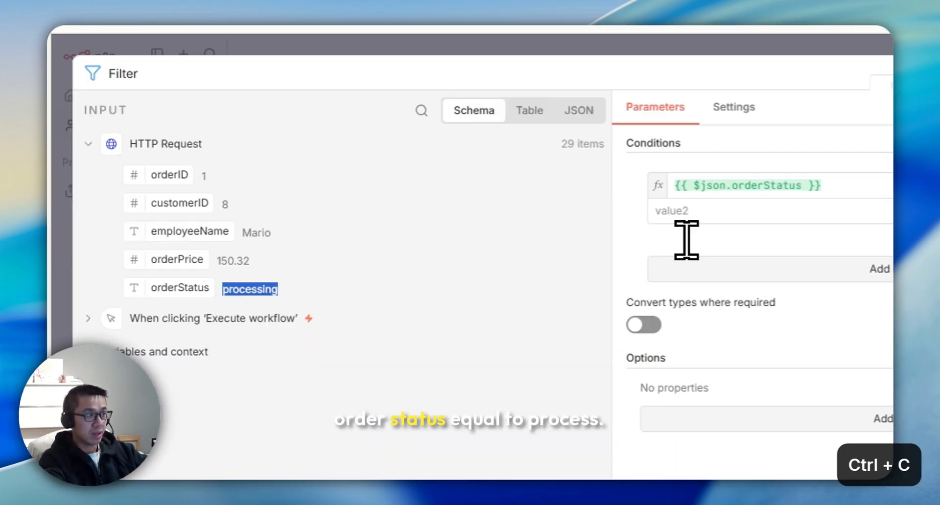
{"action": "left_click", "coordinate": [686, 214]}
{"action": "key", "text": "ctrl+v"}
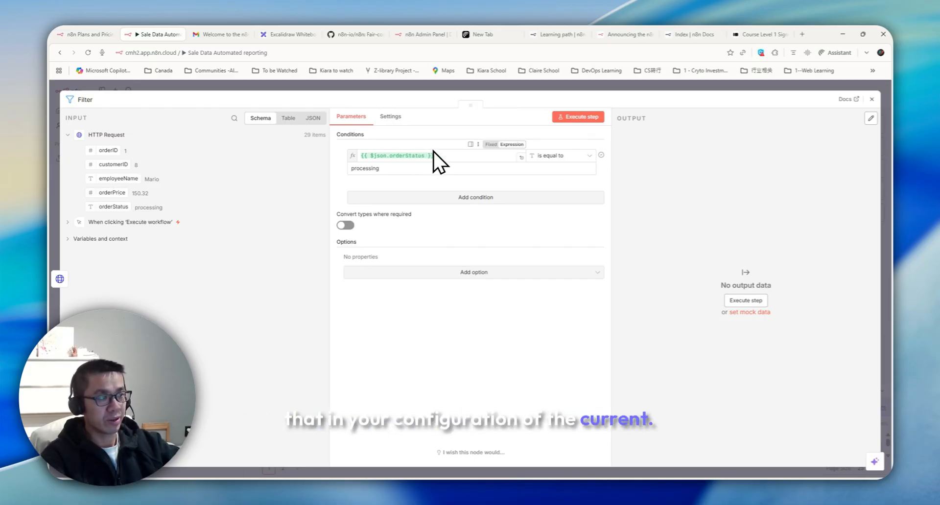
Step: Run the filter, keeping 14 of 29 orders, and return to the canvas
{"action": "left_click", "coordinate": [409, 171]}
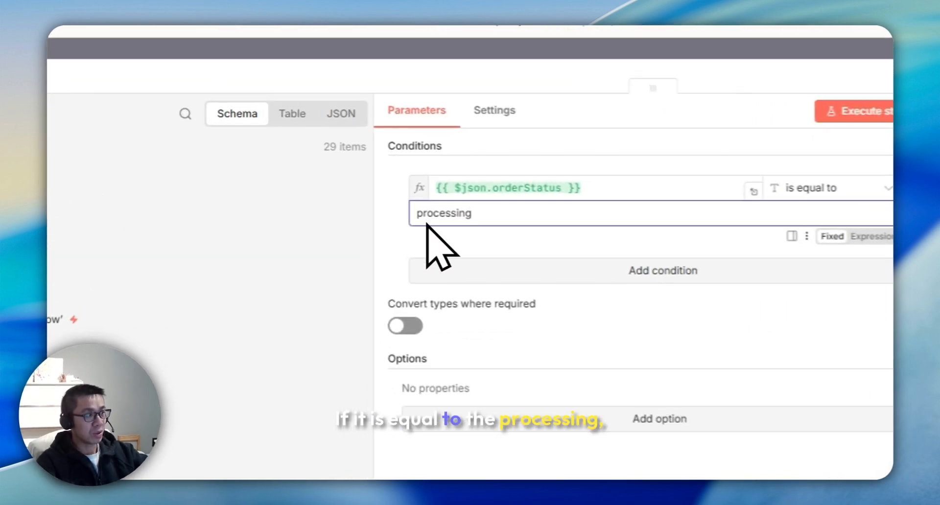
{"action": "double_click", "coordinate": [412, 205]}
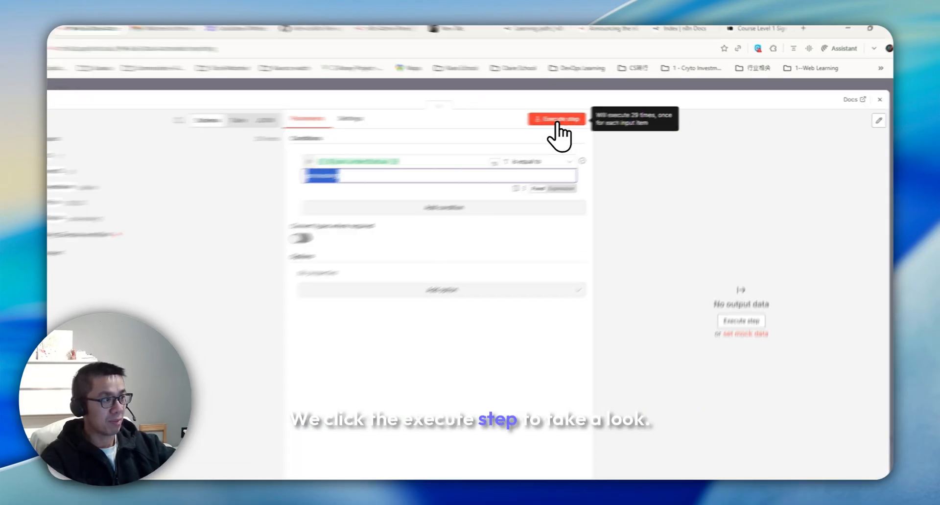
{"action": "left_click", "coordinate": [581, 120]}
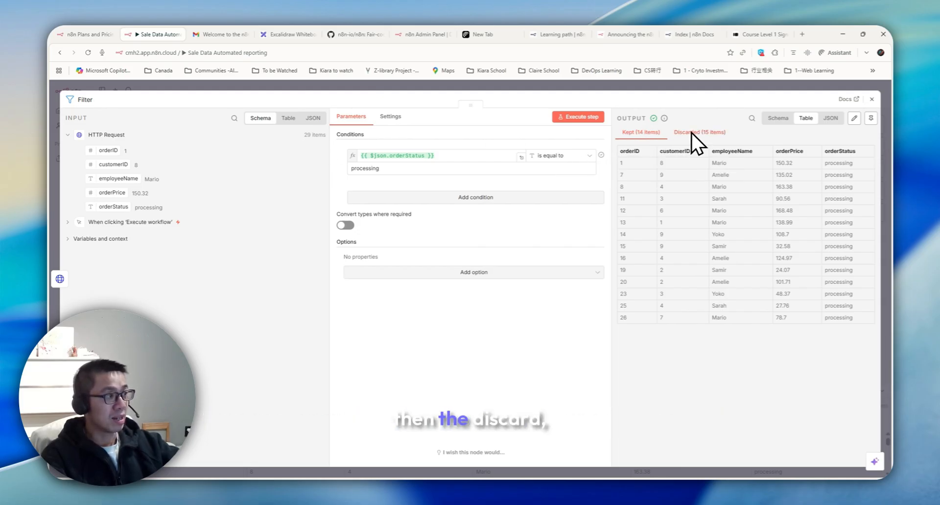
{"action": "key", "text": "Escape"}
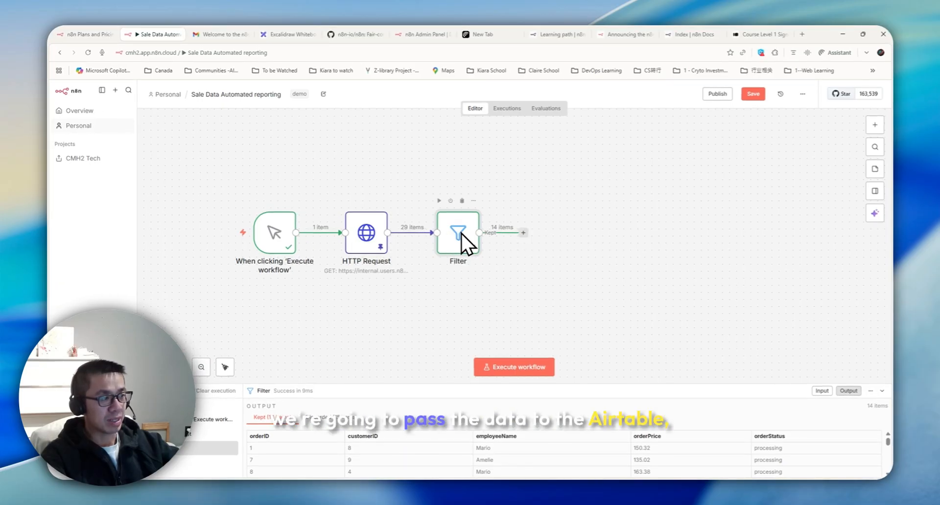
Step: Add an Airtable 'Create a record' node after the Filter and open a new browser tab
{"action": "left_click", "coordinate": [523, 232]}
{"action": "type", "text": "air"}
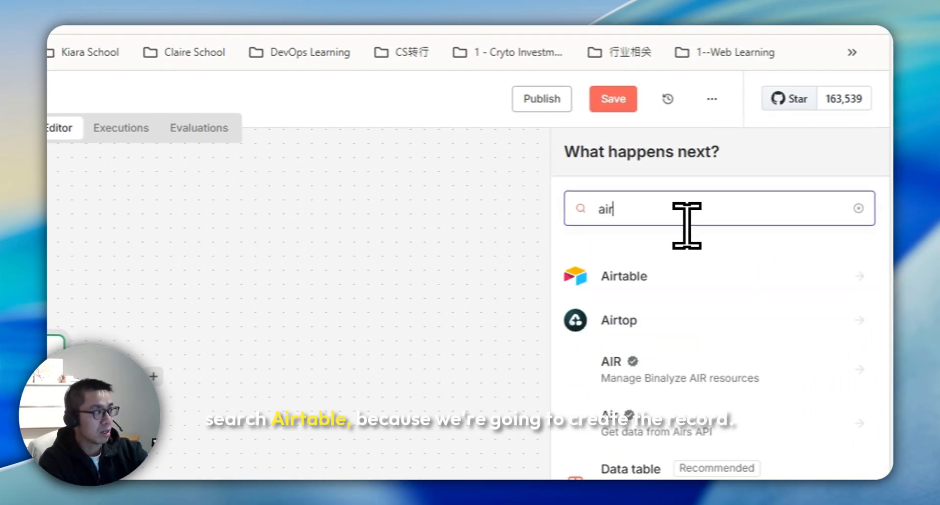
{"action": "left_click", "coordinate": [636, 276]}
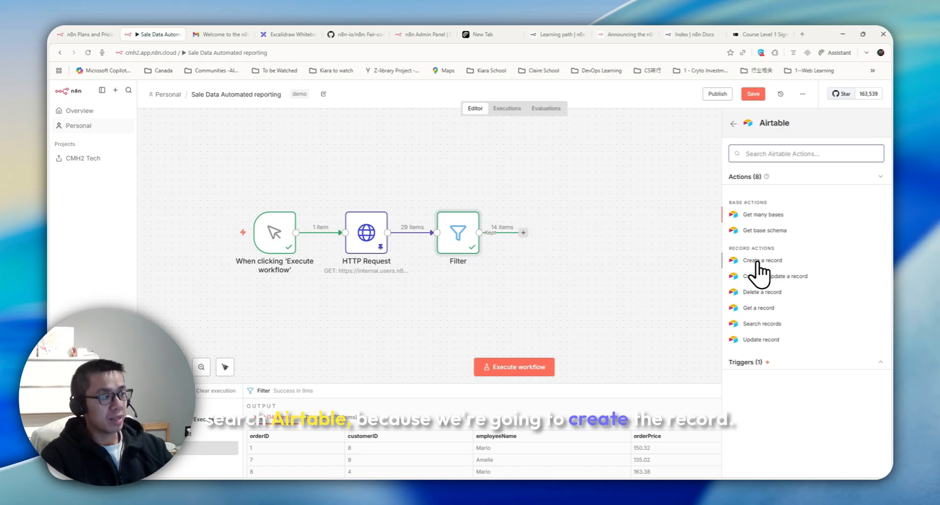
{"action": "left_click", "coordinate": [762, 265]}
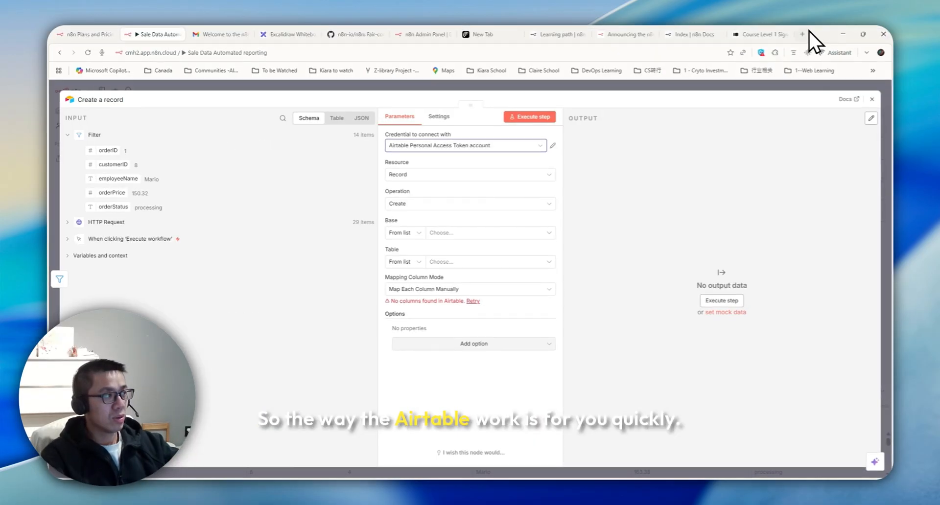
{"action": "left_click", "coordinate": [806, 33]}
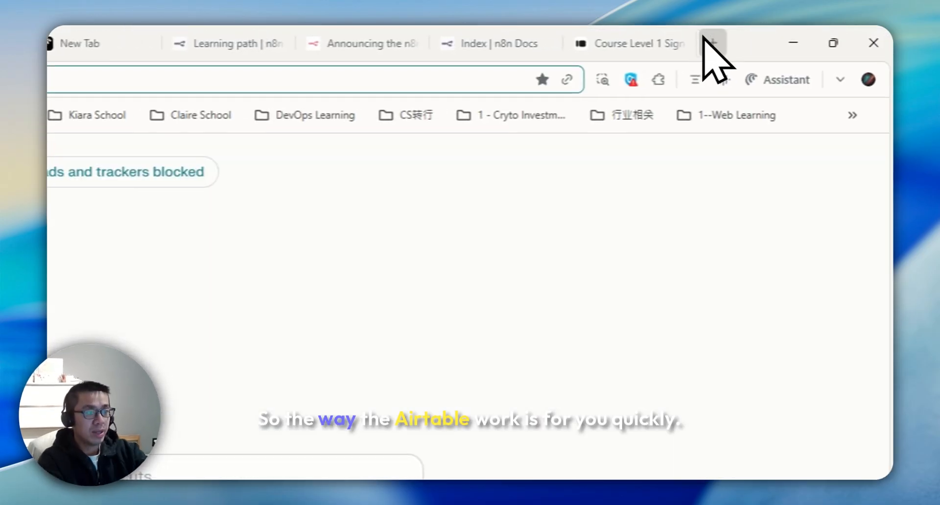
Step: Go to airtable.com, open the Order table in the beginner course base, then return to n8n
{"action": "type", "text": "airtable.com"}
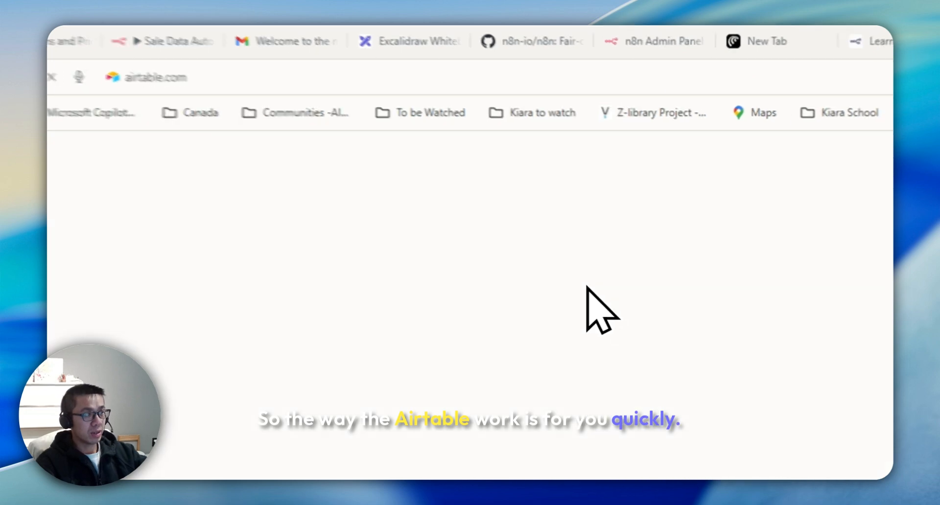
{"action": "left_click", "coordinate": [166, 241]}
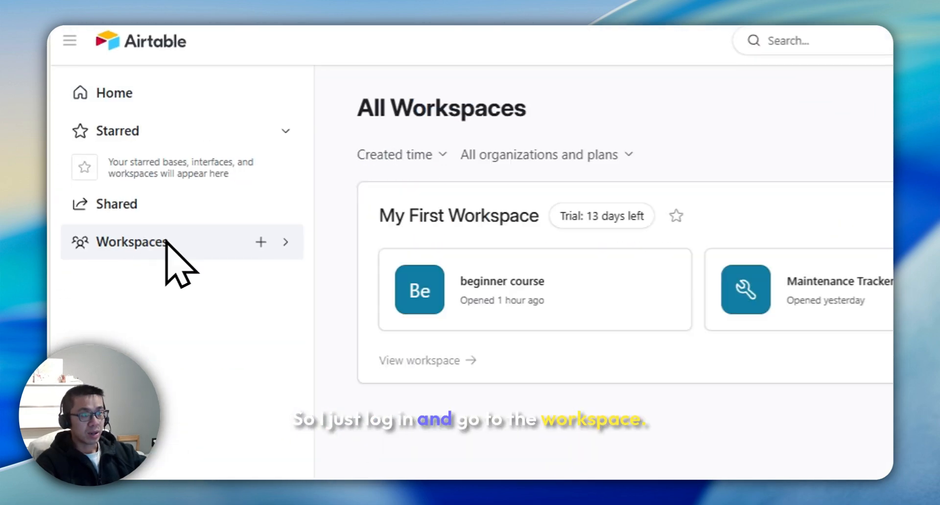
{"action": "left_click", "coordinate": [413, 294]}
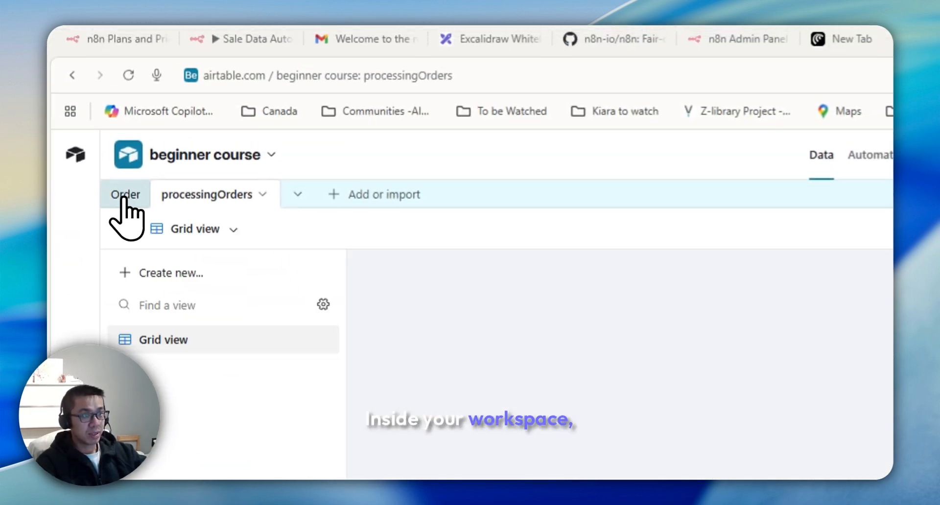
{"action": "left_click", "coordinate": [125, 196]}
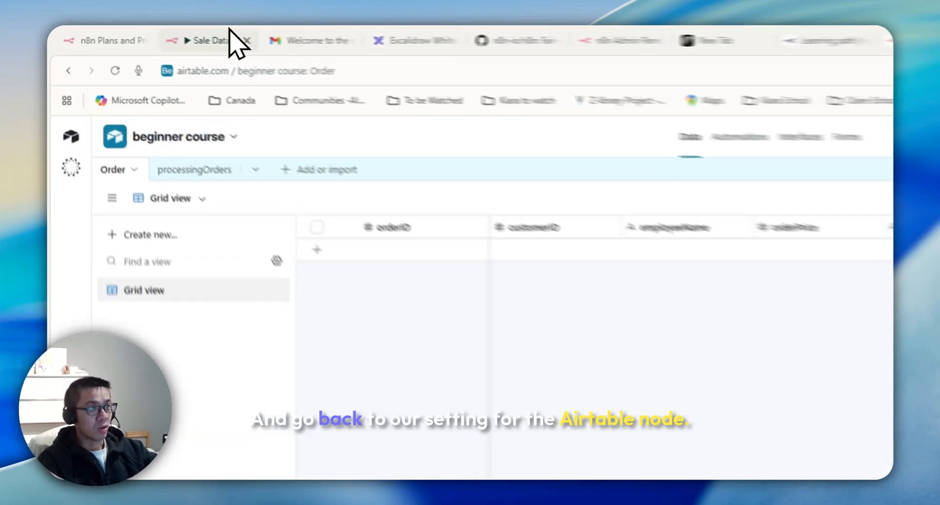
{"action": "left_click", "coordinate": [230, 33]}
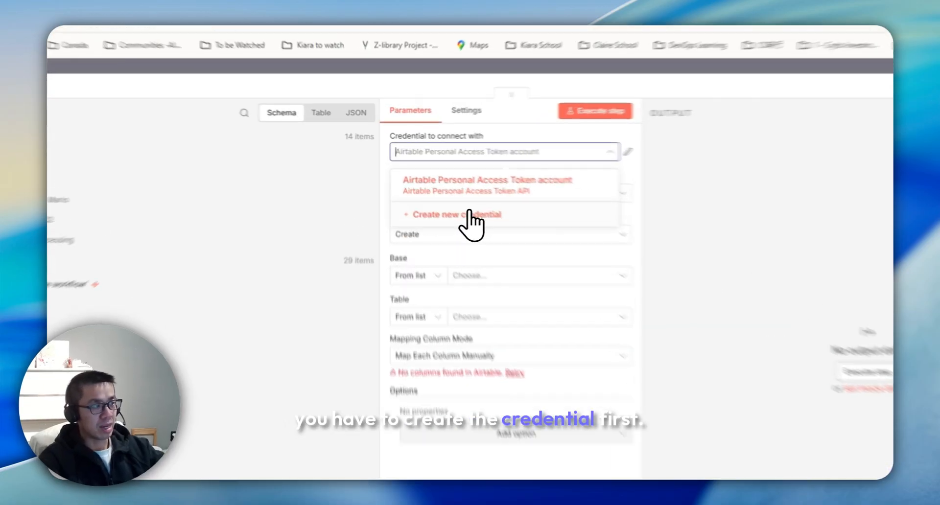
Step: Start a new Airtable credential and read the n8n docs page on Airtable personal access tokens
{"action": "left_click", "coordinate": [470, 214]}
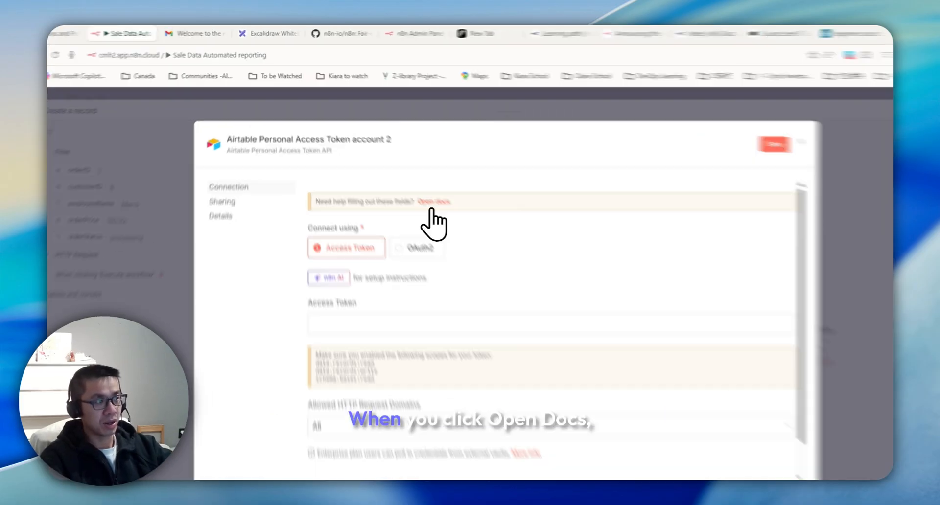
{"action": "left_click", "coordinate": [407, 177]}
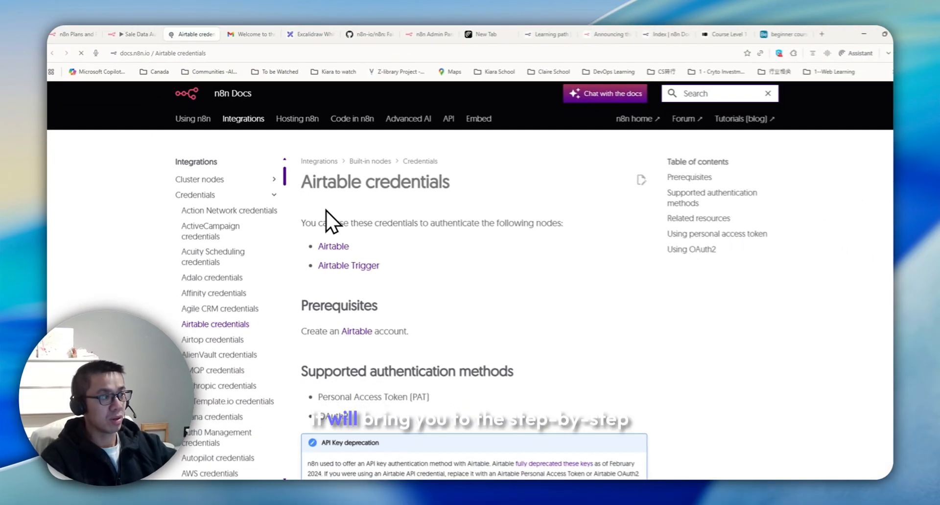
{"action": "scroll", "coordinate": [343, 277], "scroll_direction": "down", "scroll_amount": 10}
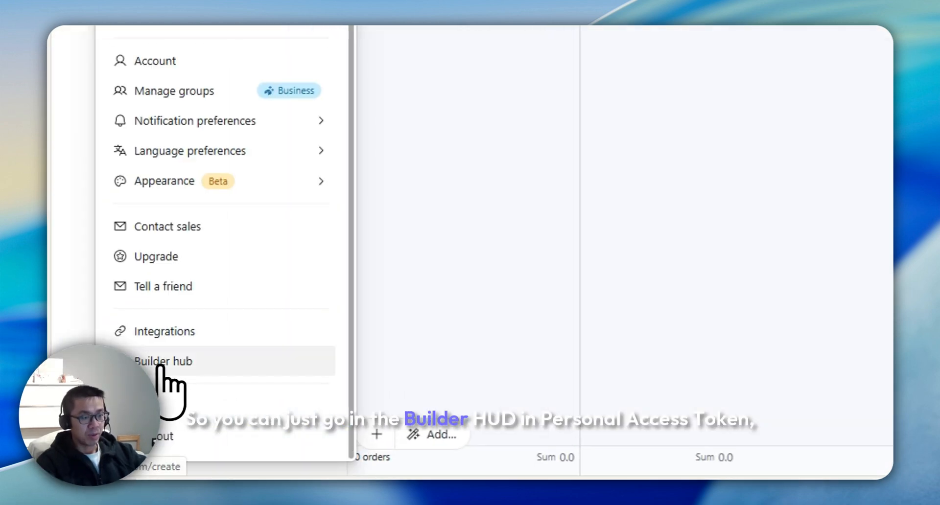
Step: Name a new Airtable personal access token 'Demo' with records read, records write and schema read scopes
{"action": "left_click", "coordinate": [169, 365]}
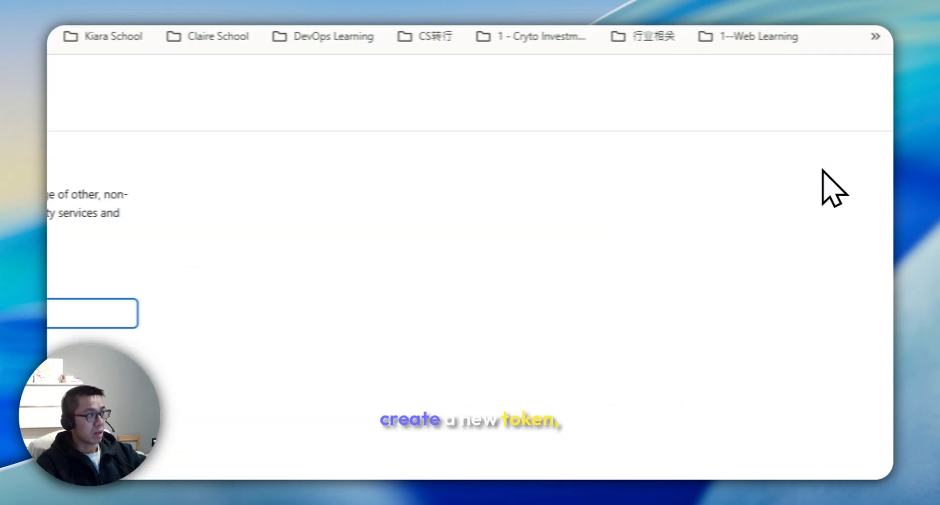
{"action": "type", "text": "Demo"}
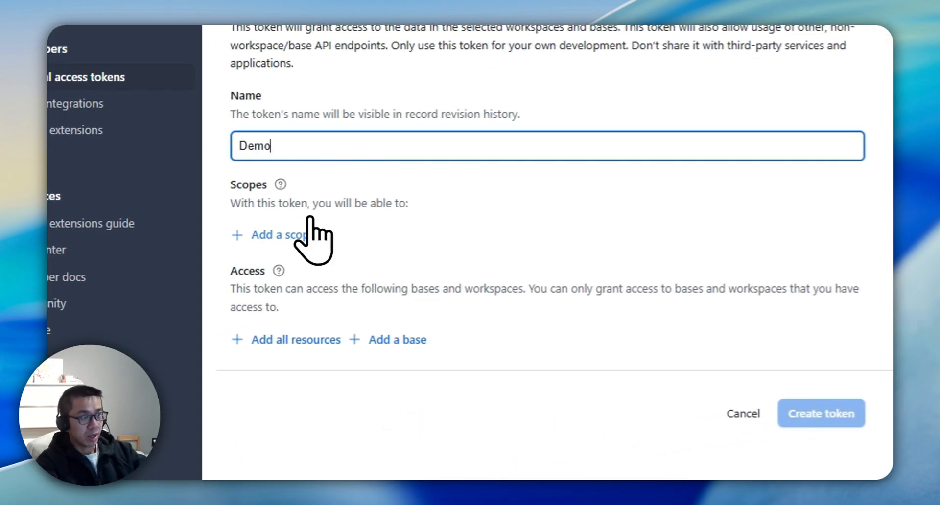
{"action": "left_click", "coordinate": [306, 235]}
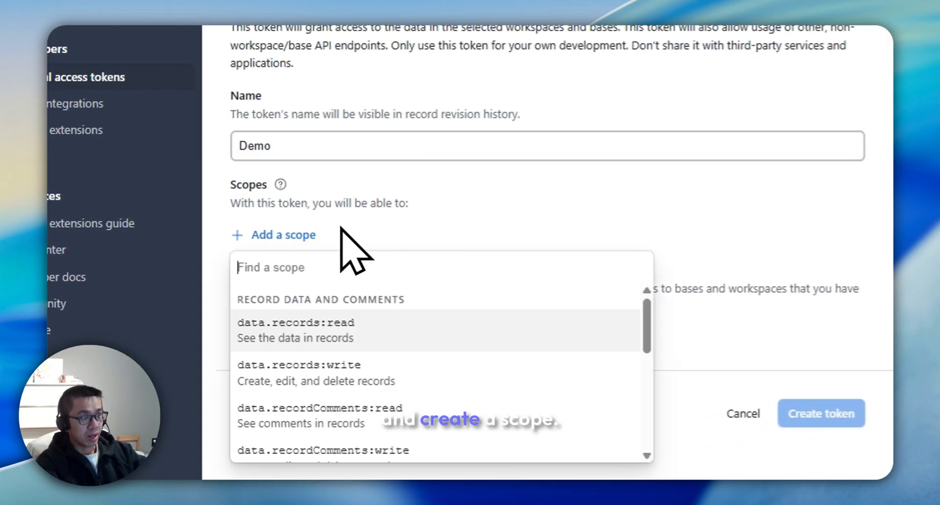
{"action": "left_click", "coordinate": [323, 342]}
{"action": "left_click", "coordinate": [282, 272]}
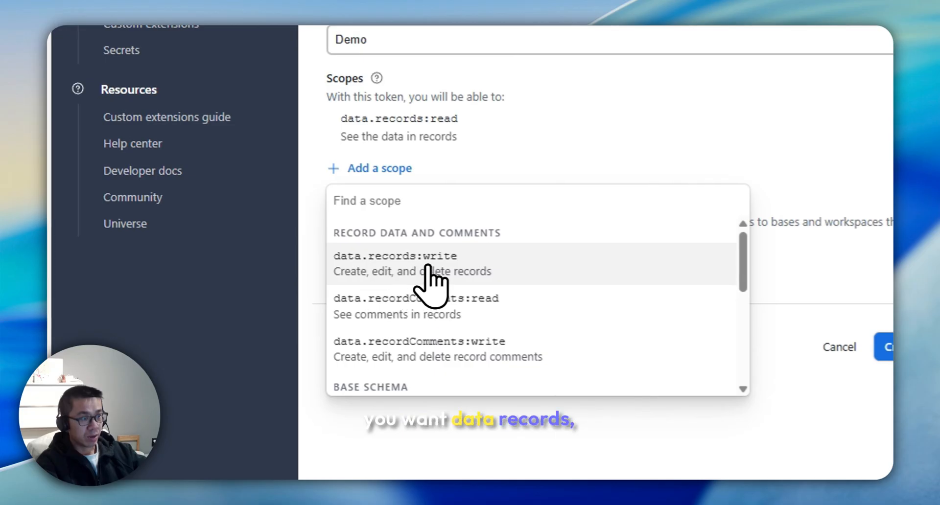
{"action": "left_click", "coordinate": [323, 369]}
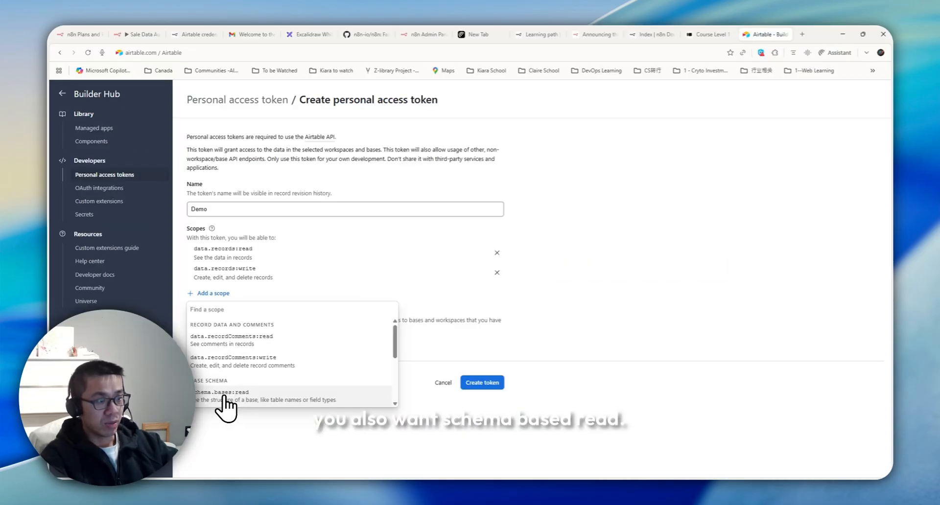
{"action": "left_click", "coordinate": [226, 395]}
Step: Give the token access to the beginner course base, create it, and paste it into n8n
{"action": "left_click", "coordinate": [269, 365]}
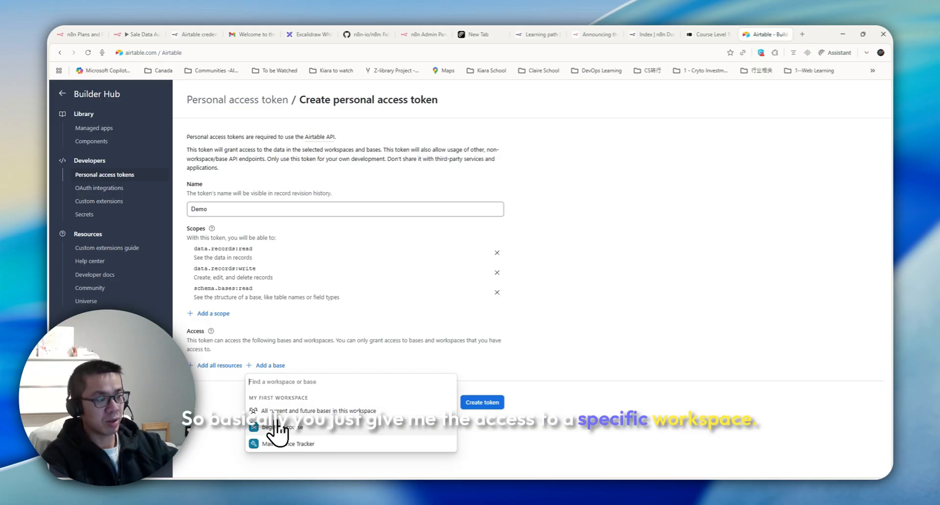
{"action": "left_click", "coordinate": [275, 428]}
{"action": "left_click", "coordinate": [480, 424]}
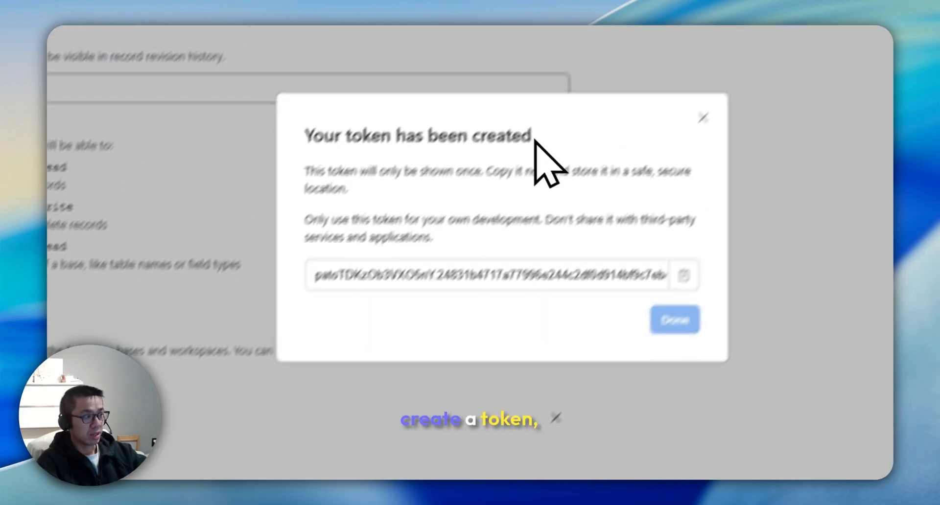
{"action": "left_click", "coordinate": [674, 320]}
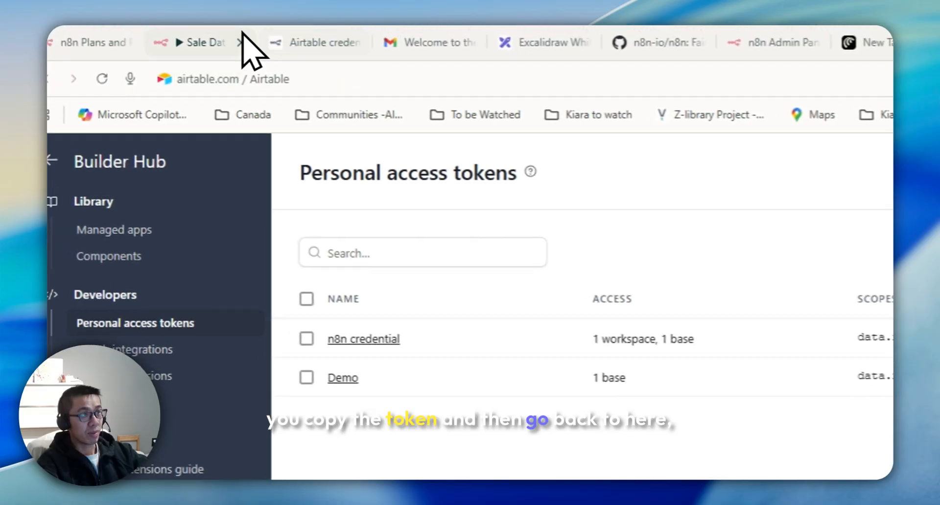
{"action": "key", "text": "ctrl+v"}
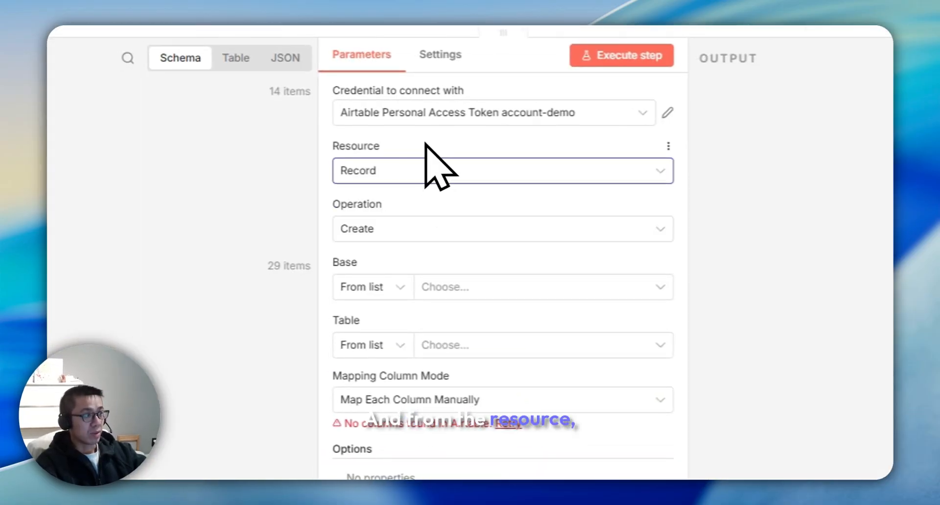
Step: Keep the Create operation and pick the beginner course base from the list
{"action": "left_click", "coordinate": [422, 229]}
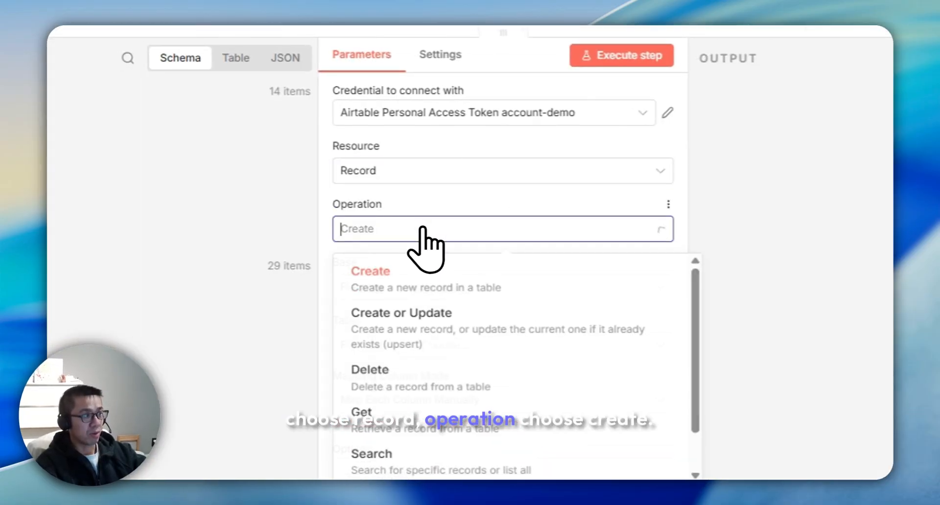
{"action": "left_click", "coordinate": [422, 229]}
{"action": "double_click", "coordinate": [402, 290]}
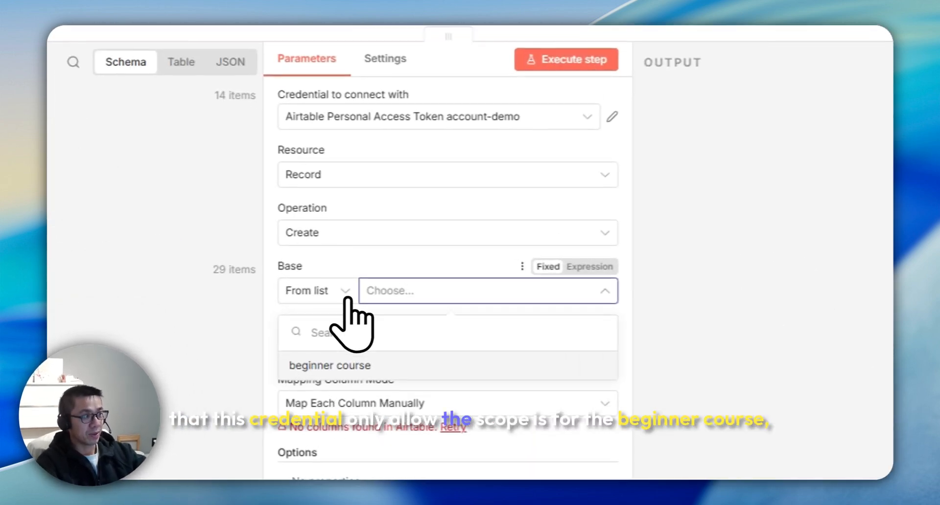
{"action": "left_click", "coordinate": [309, 294]}
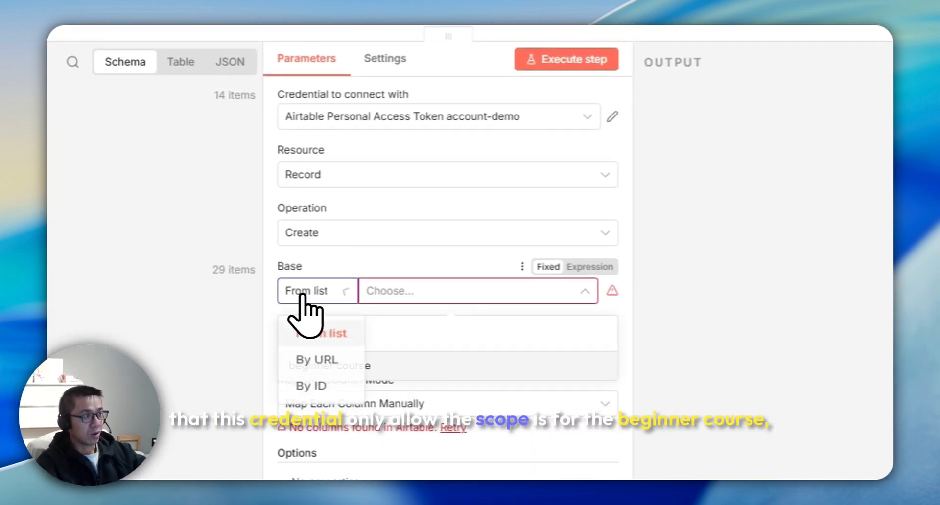
{"action": "left_click", "coordinate": [396, 296]}
{"action": "left_click", "coordinate": [336, 365]}
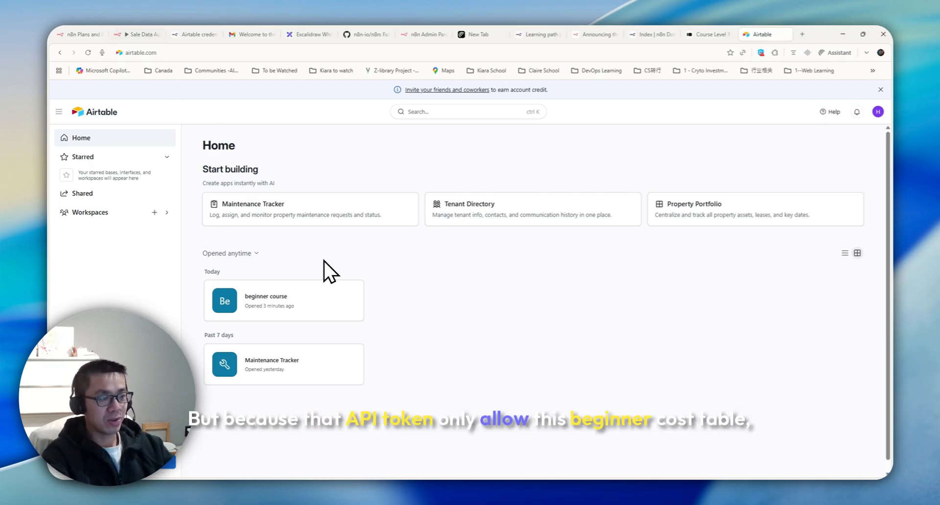
{"action": "left_click", "coordinate": [294, 300]}
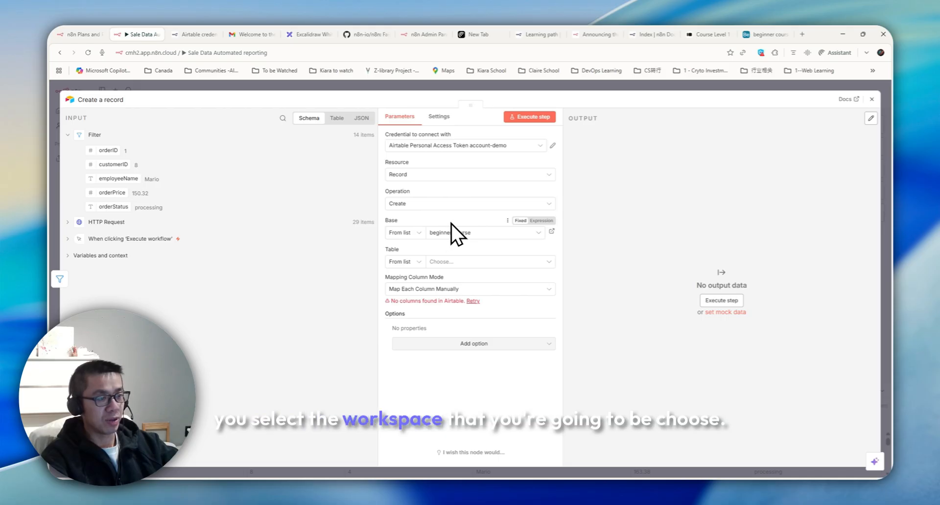
Step: Choose the Order table as the destination, checking the base in Airtable
{"action": "left_click", "coordinate": [443, 262]}
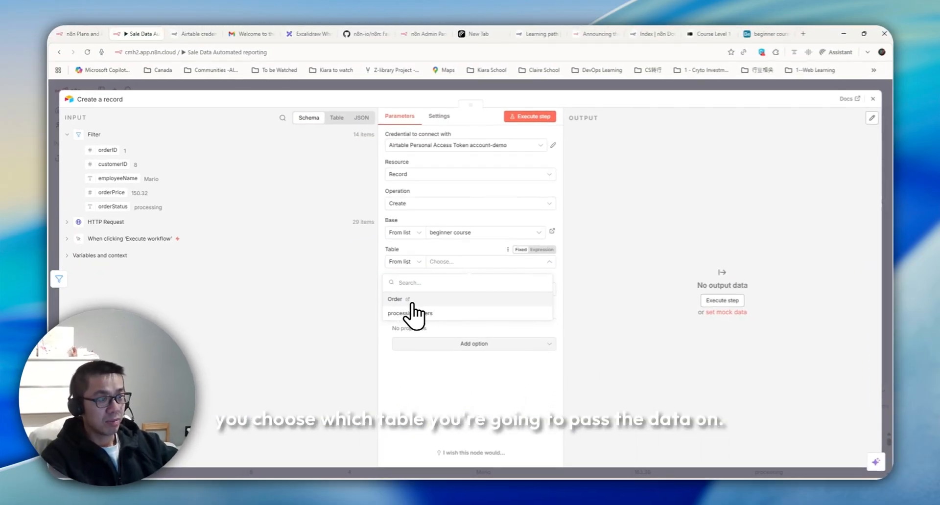
{"action": "left_click", "coordinate": [411, 304]}
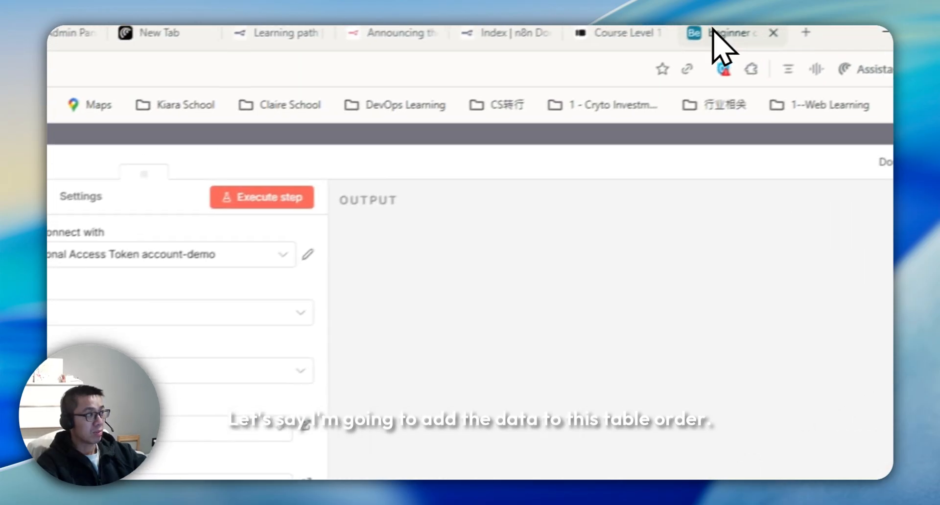
{"action": "left_click", "coordinate": [715, 32]}
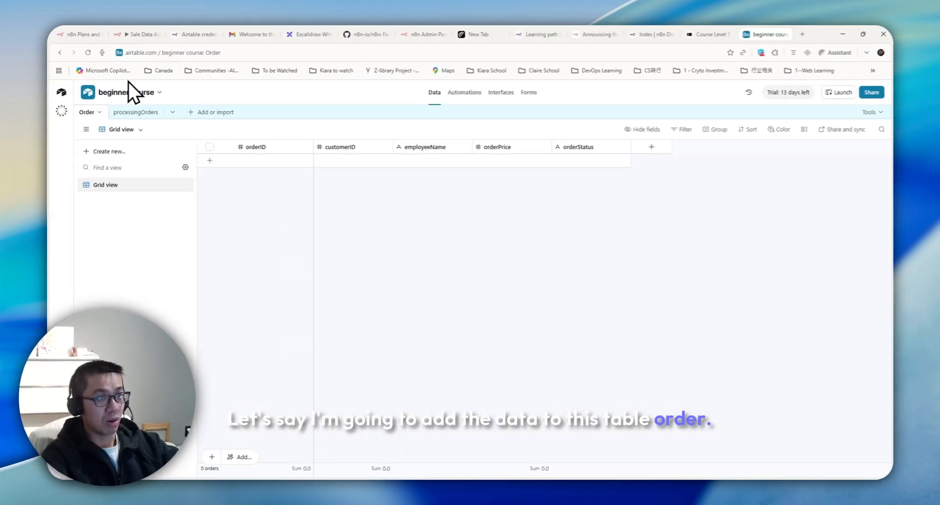
{"action": "left_click", "coordinate": [138, 36]}
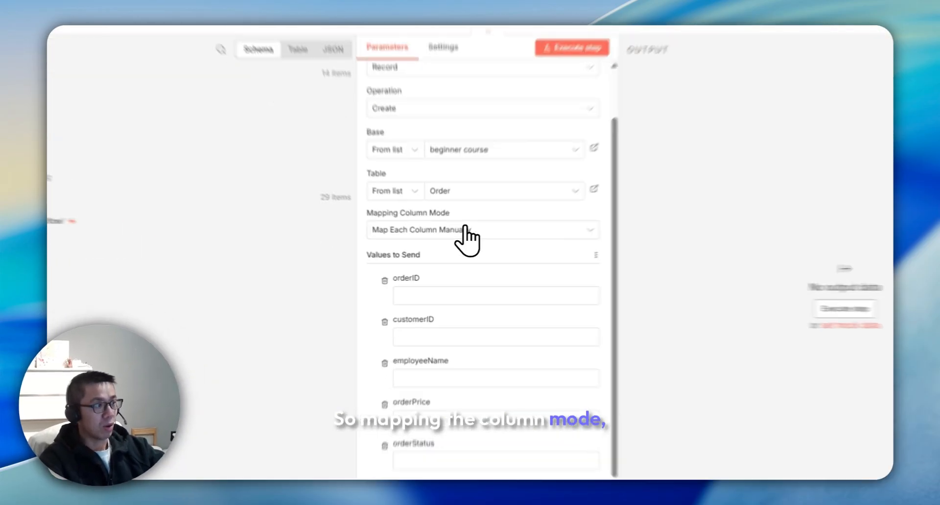
Step: Set the column mapping against the Order table's columns, mapping the orderID field
{"action": "left_click", "coordinate": [465, 245]}
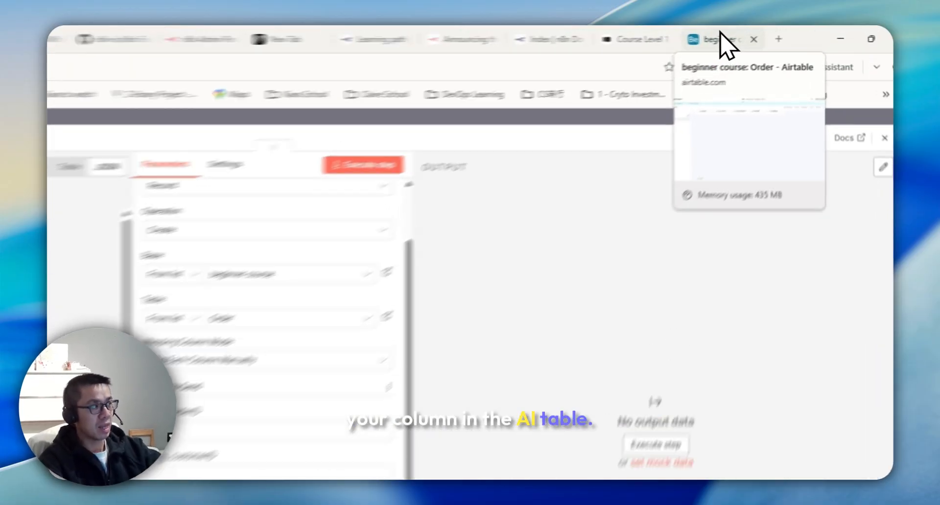
{"action": "left_click", "coordinate": [765, 30]}
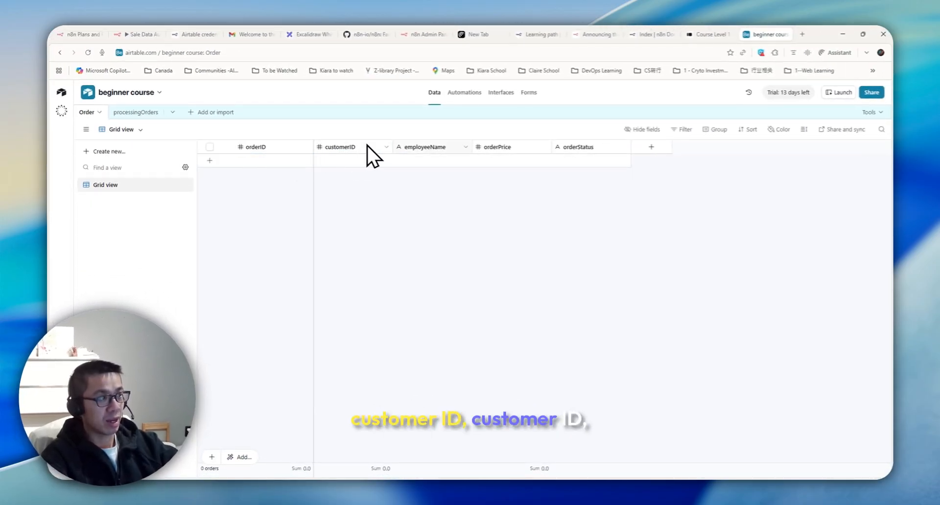
{"action": "left_click", "coordinate": [143, 34]}
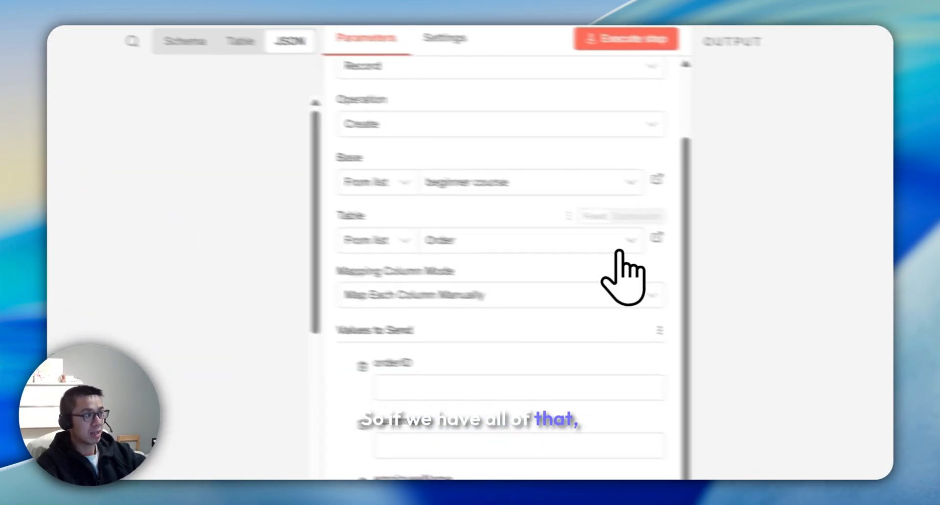
{"action": "left_click", "coordinate": [808, 347]}
{"action": "left_click", "coordinate": [373, 370]}
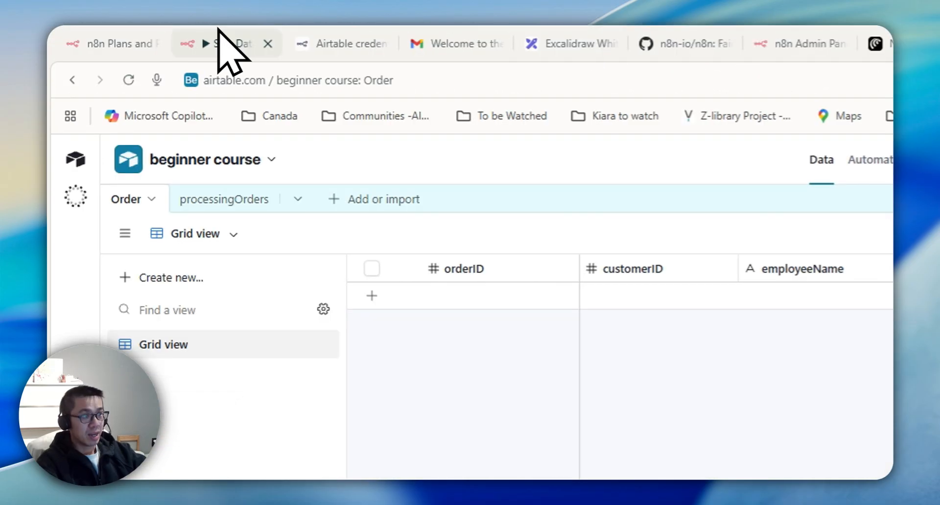
{"action": "left_click", "coordinate": [221, 43]}
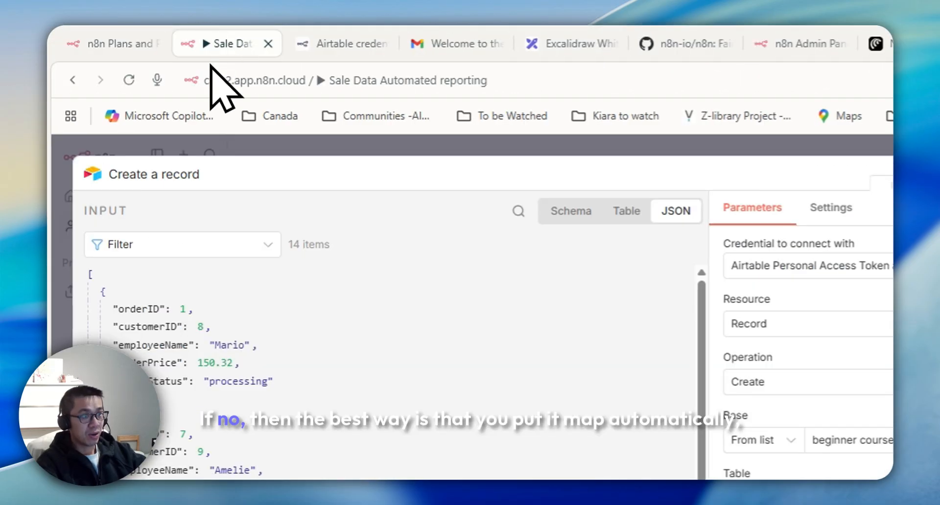
{"action": "left_click", "coordinate": [812, 422]}
{"action": "left_click", "coordinate": [794, 472]}
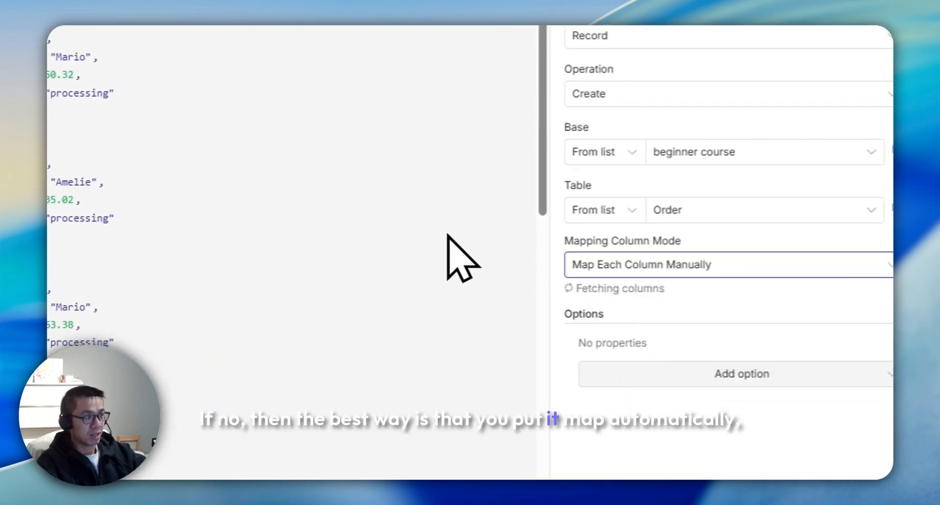
{"action": "left_click_drag", "start_coordinate": [142, 164], "coordinate": [535, 346]}
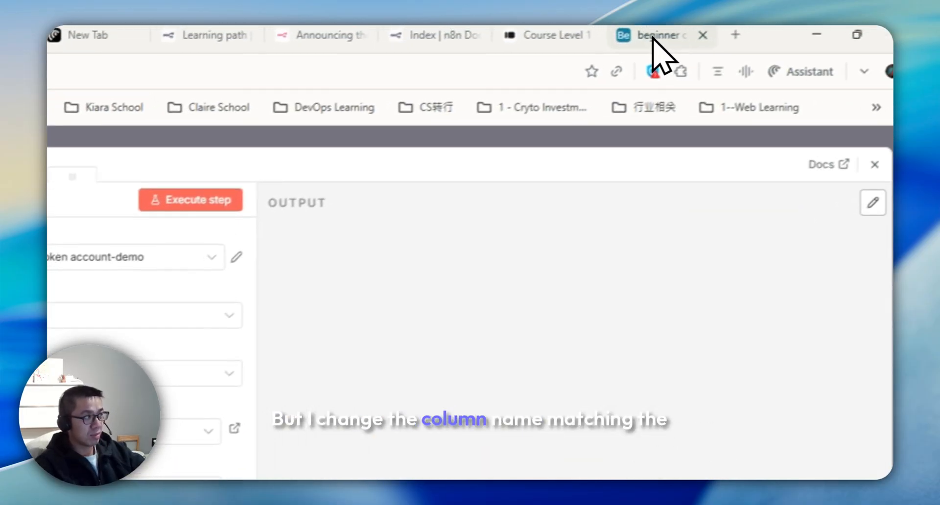
{"action": "left_click", "coordinate": [655, 34]}
{"action": "left_click", "coordinate": [208, 39]}
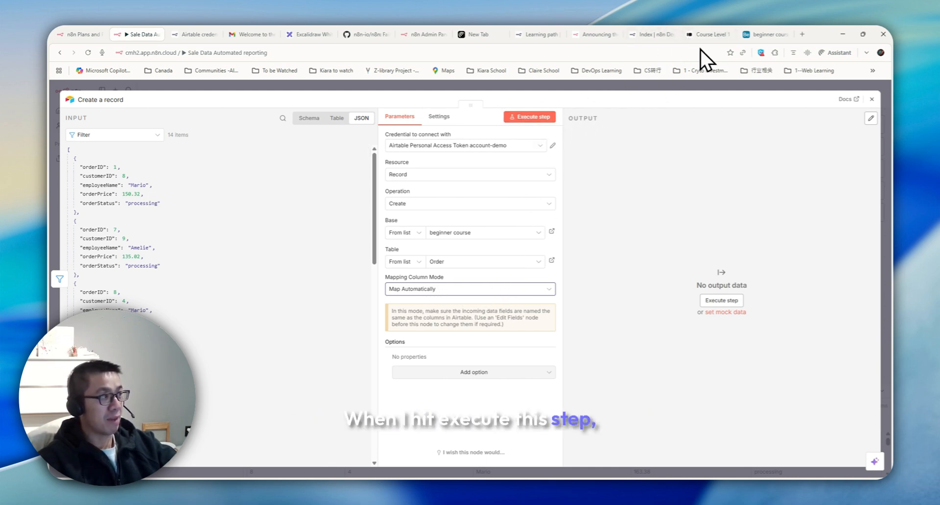
Step: Run the record creation and confirm 14 new processing orders in Airtable's Order table
{"action": "left_click", "coordinate": [764, 34]}
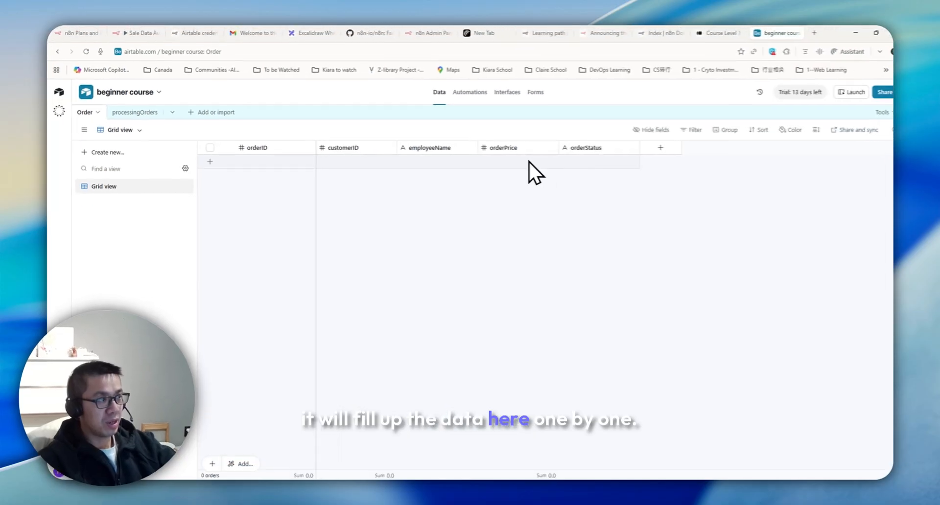
{"action": "left_click", "coordinate": [138, 34]}
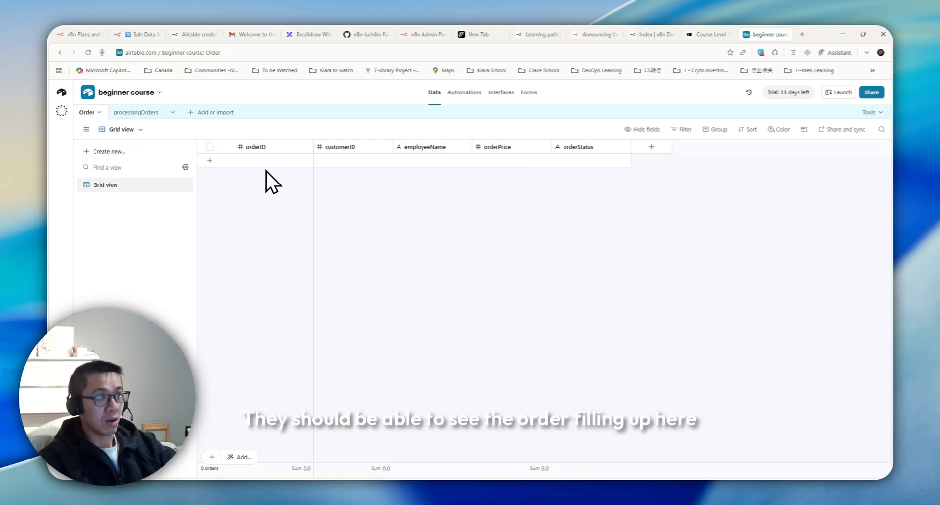
{"action": "left_click", "coordinate": [148, 38]}
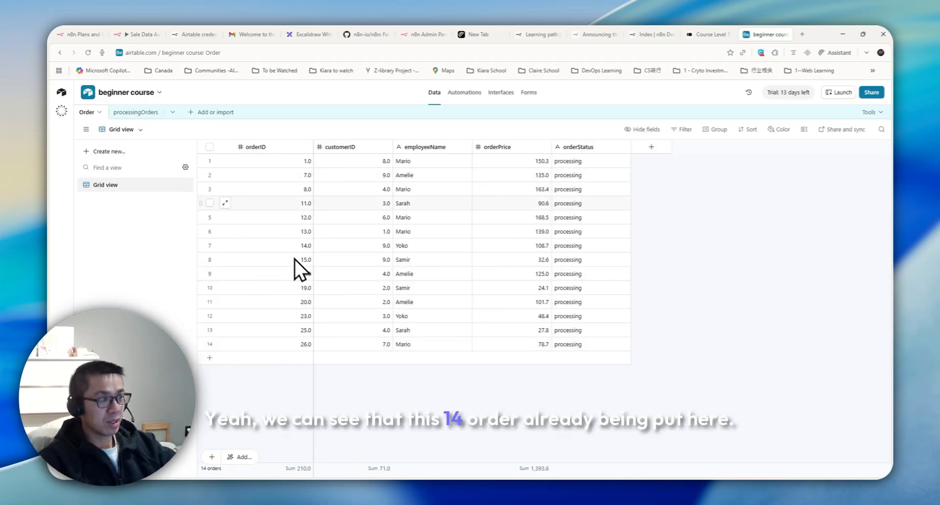
{"action": "left_click", "coordinate": [142, 35]}
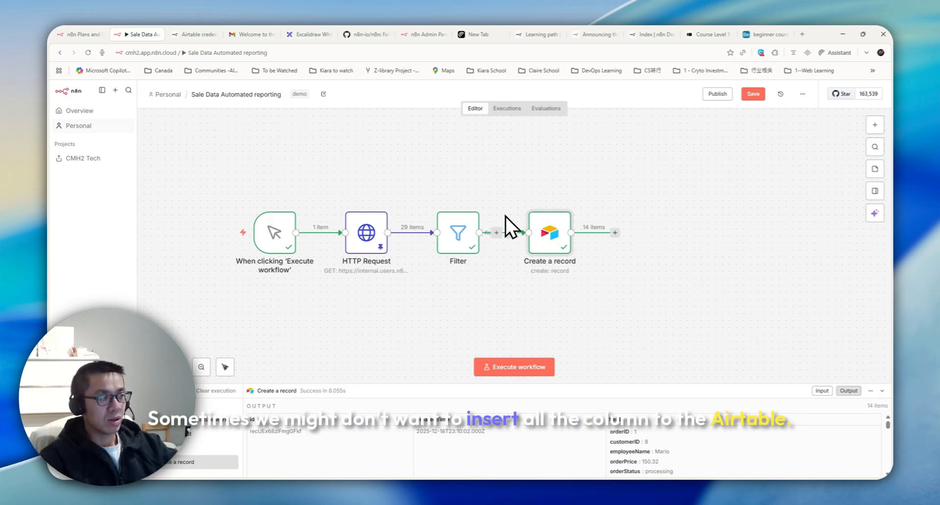
Step: Insert an Edit Fields node after the Filter via an 'edit' node search
{"action": "double_click", "coordinate": [544, 239]}
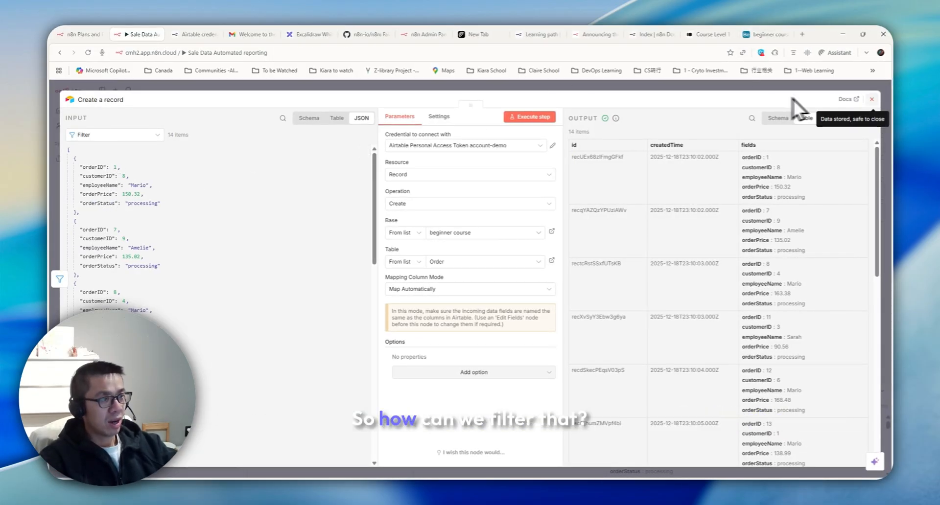
{"action": "left_click", "coordinate": [862, 100]}
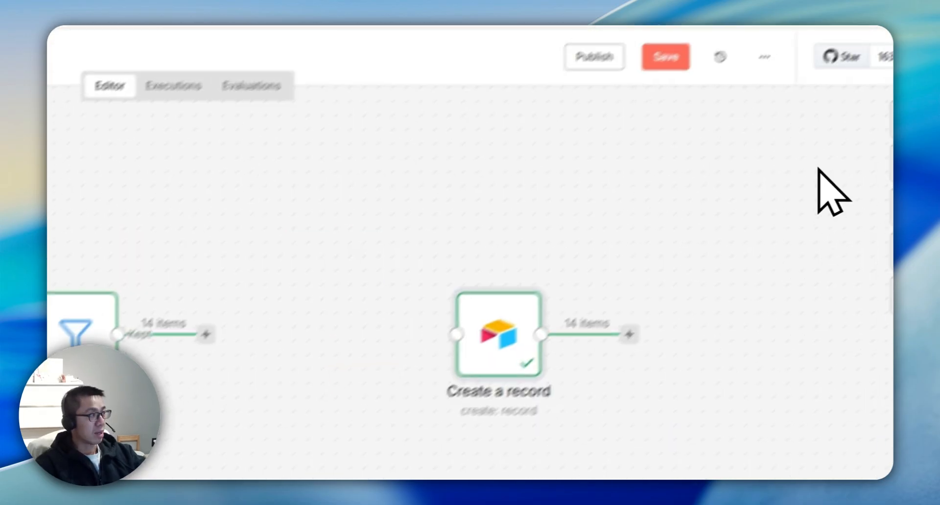
{"action": "left_click", "coordinate": [266, 296]}
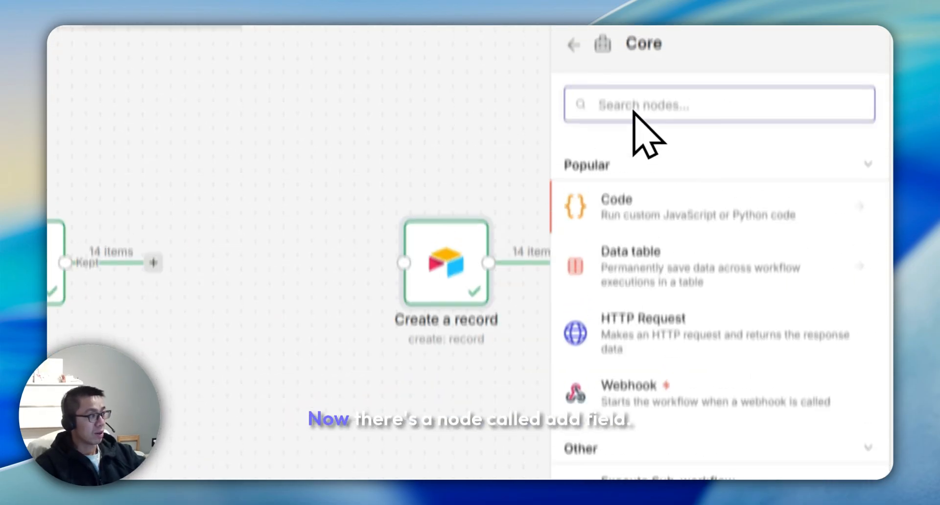
{"action": "type", "text": "edit"}
{"action": "left_click", "coordinate": [766, 215]}
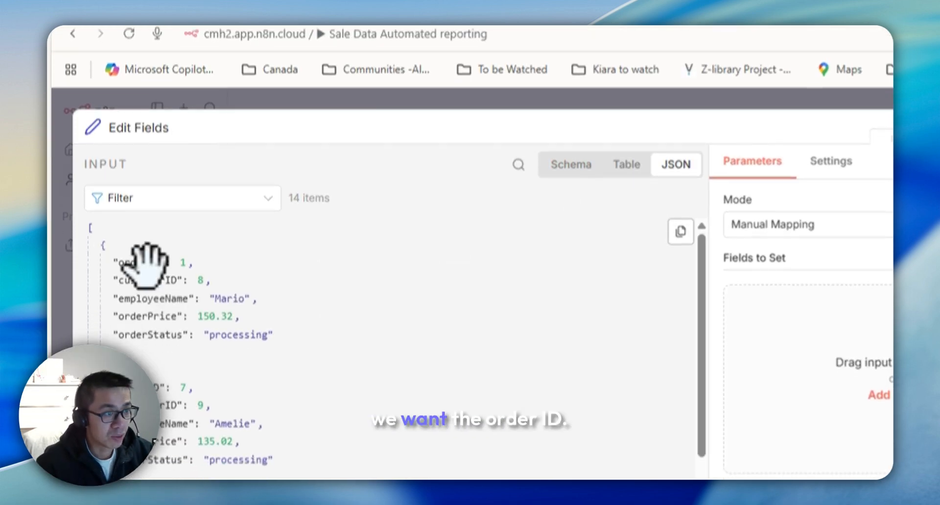
Step: Set orderID and employeeName as the Edit Fields output, run the step and pin the result
{"action": "left_click_drag", "start_coordinate": [100, 167], "coordinate": [434, 210]}
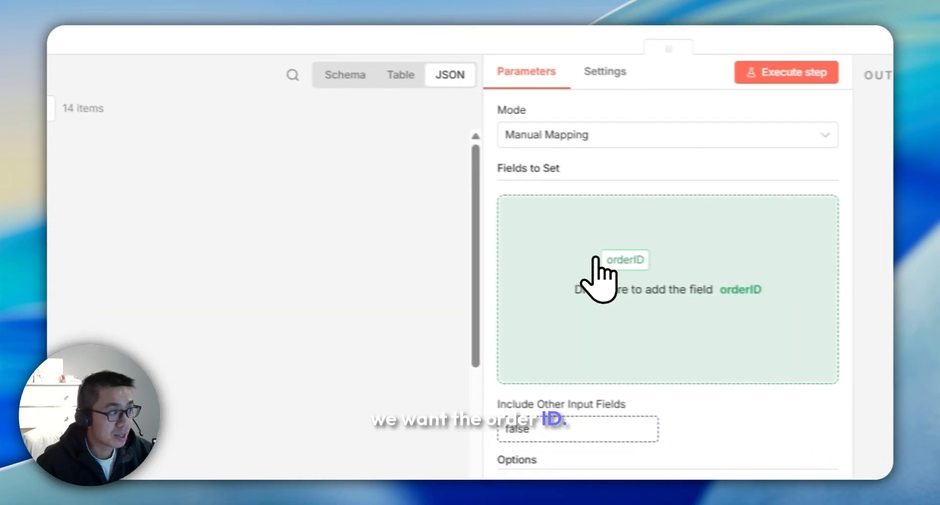
{"action": "left_click_drag", "start_coordinate": [596, 258], "coordinate": [573, 216]}
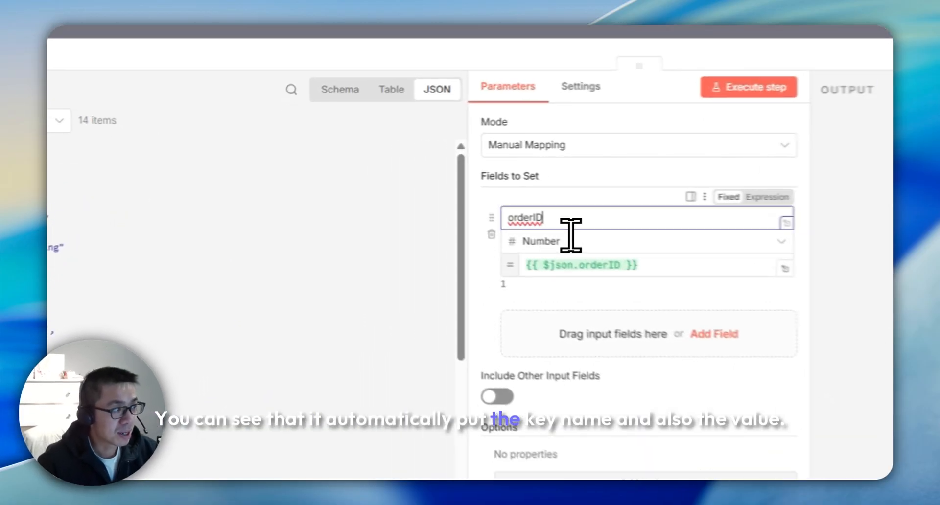
{"action": "double_click", "coordinate": [414, 188]}
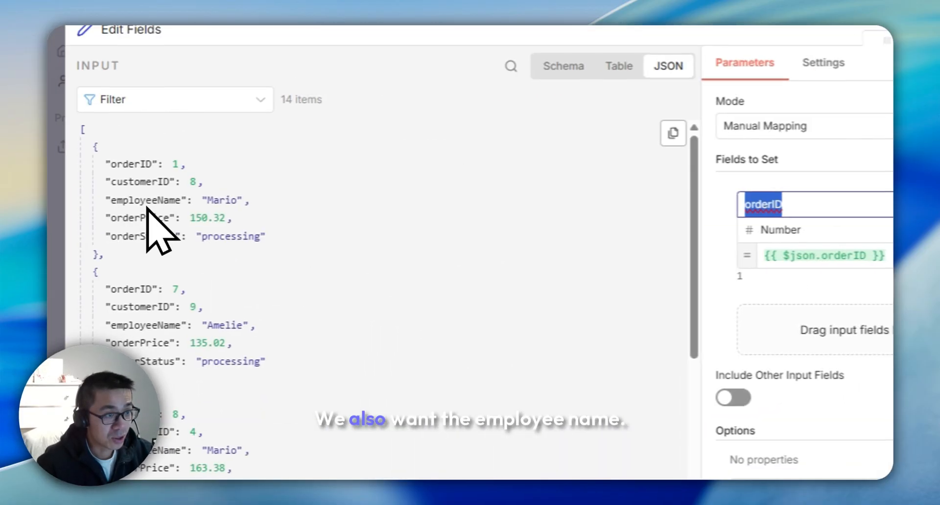
{"action": "left_click_drag", "start_coordinate": [149, 198], "coordinate": [578, 270]}
{"action": "left_click", "coordinate": [531, 118]}
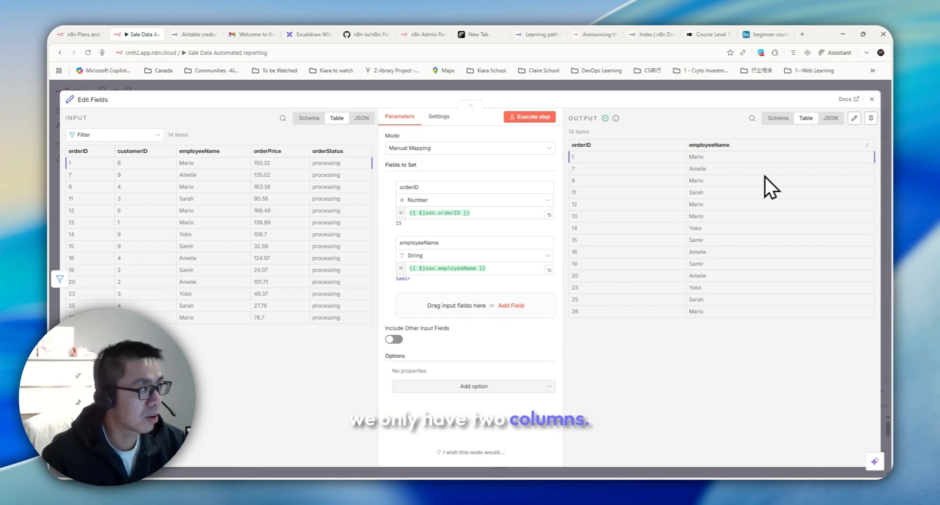
{"action": "left_click", "coordinate": [871, 118]}
{"action": "left_click", "coordinate": [872, 99]}
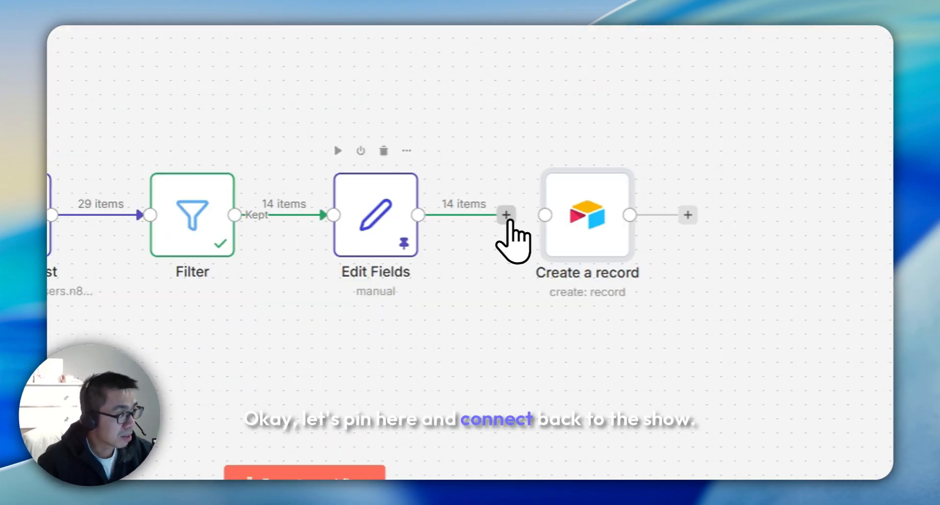
Step: Point the Create a record step at the processingOrders table
{"action": "double_click", "coordinate": [551, 220]}
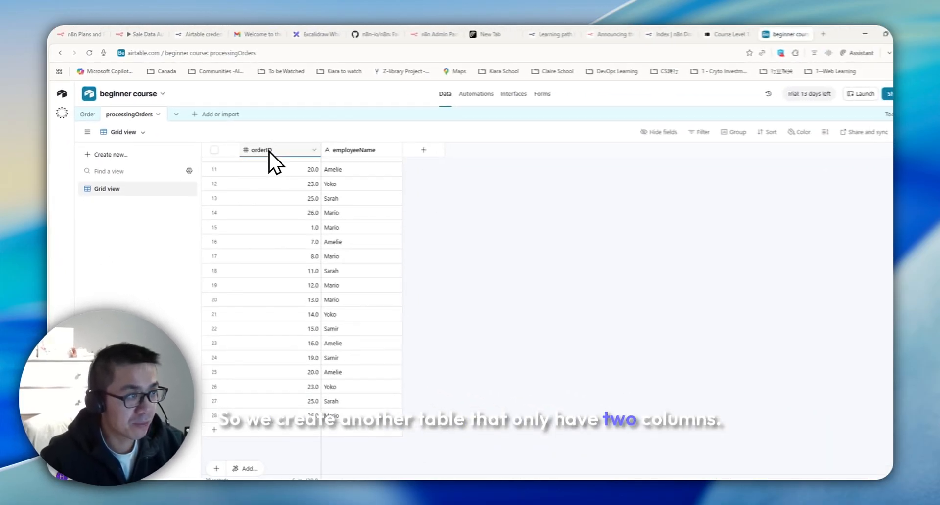
{"action": "left_click", "coordinate": [143, 33]}
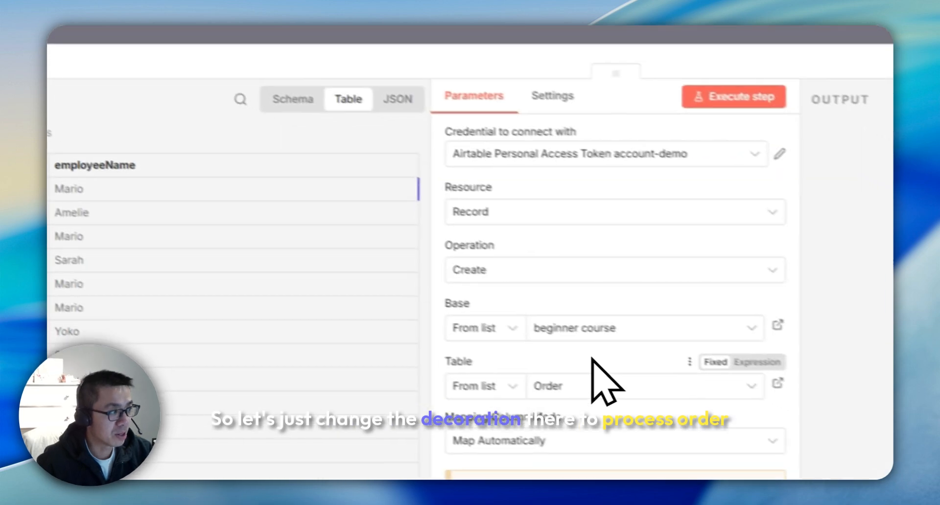
{"action": "left_click", "coordinate": [593, 386]}
{"action": "left_click", "coordinate": [330, 376]}
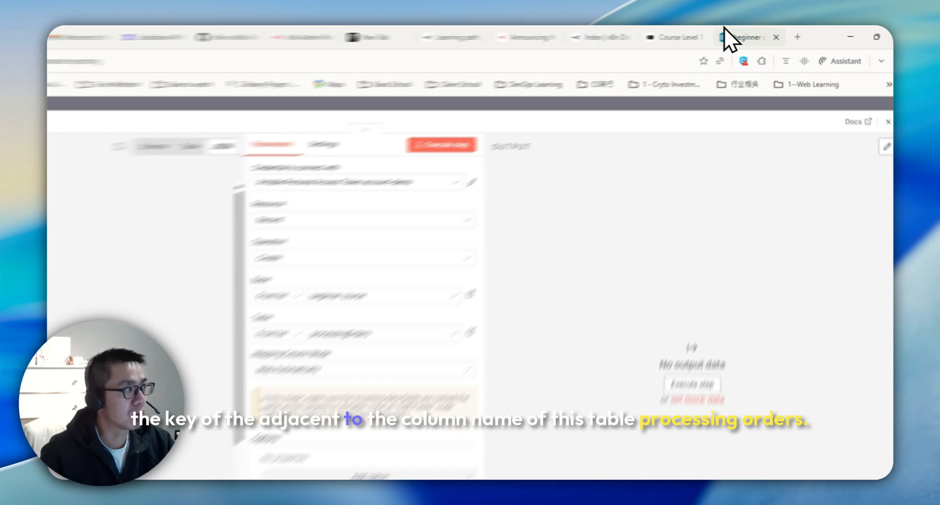
{"action": "left_click", "coordinate": [766, 34]}
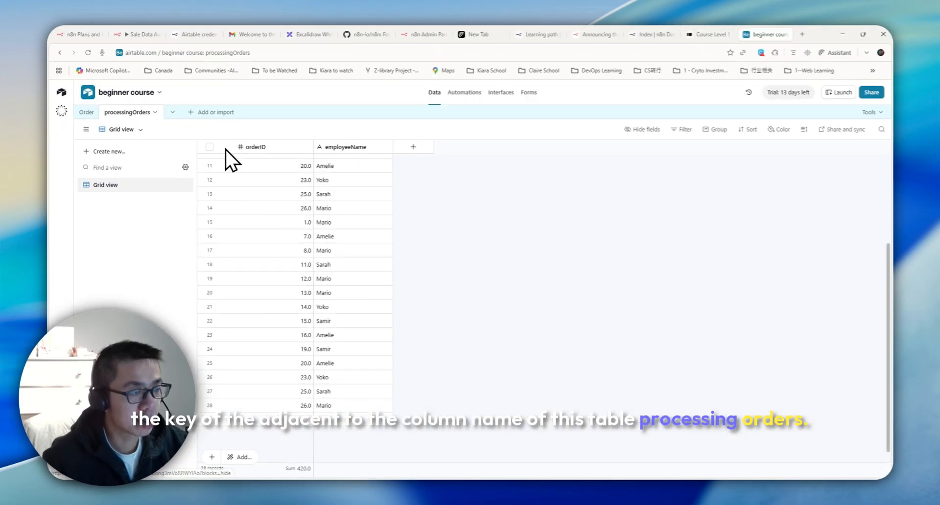
{"action": "left_click", "coordinate": [497, 35]}
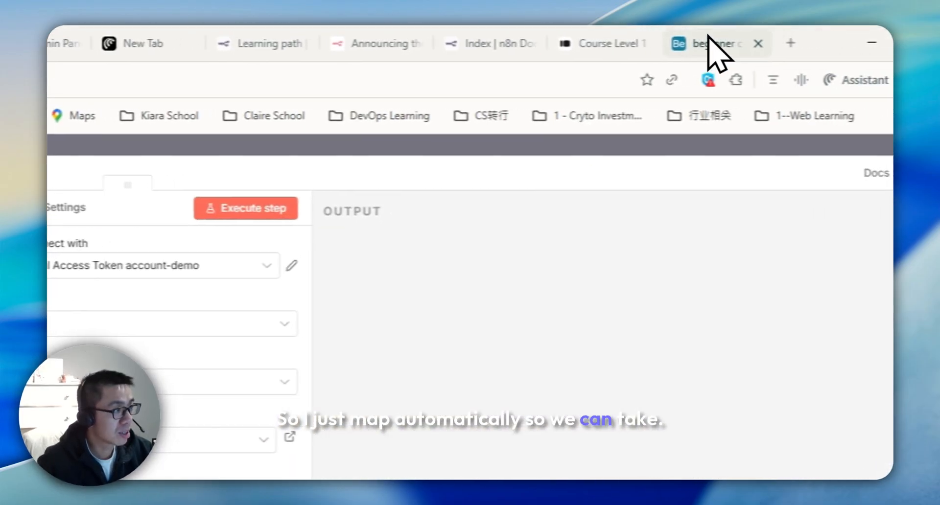
Step: Select all records in Airtable's processingOrders table and delete them
{"action": "left_click", "coordinate": [798, 40]}
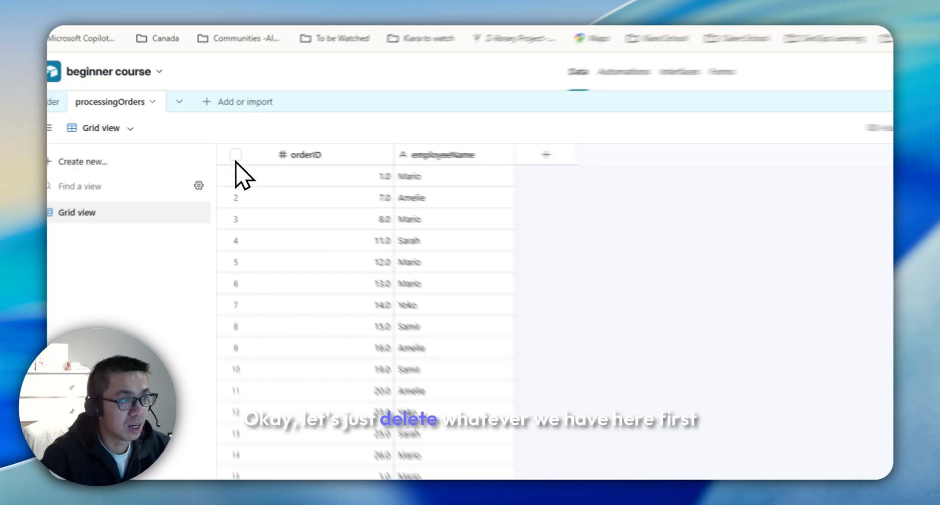
{"action": "left_click", "coordinate": [236, 155]}
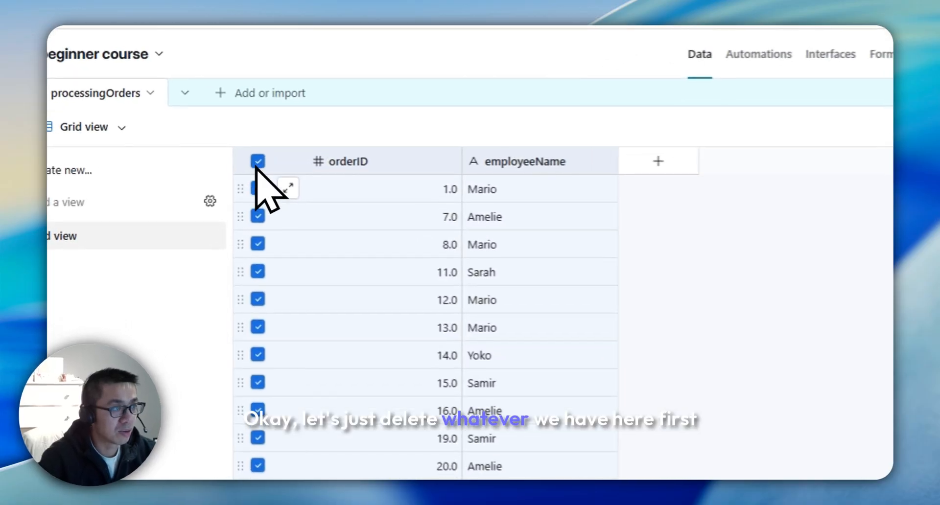
{"action": "right_click", "coordinate": [305, 182]}
{"action": "left_click", "coordinate": [332, 231]}
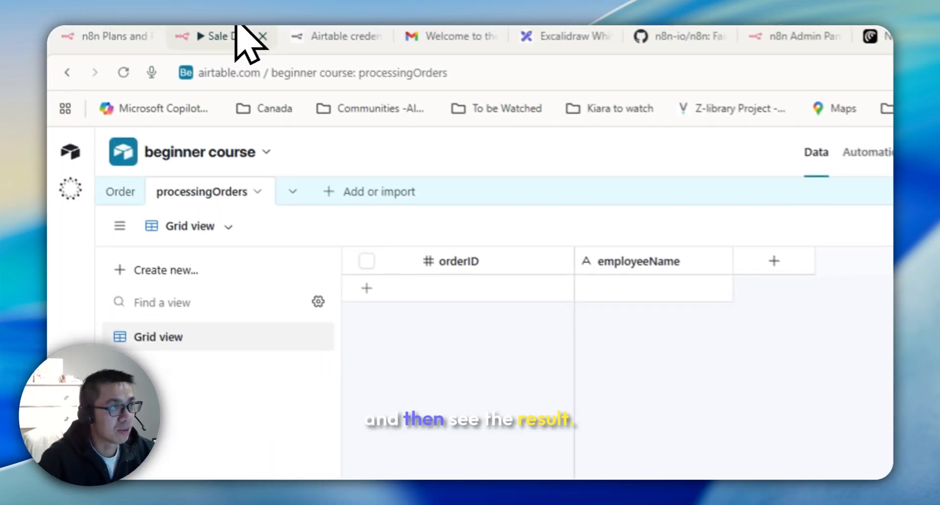
Step: Execute the Airtable step to send the 14 processing orders into processingOrders
{"action": "left_click", "coordinate": [142, 33]}
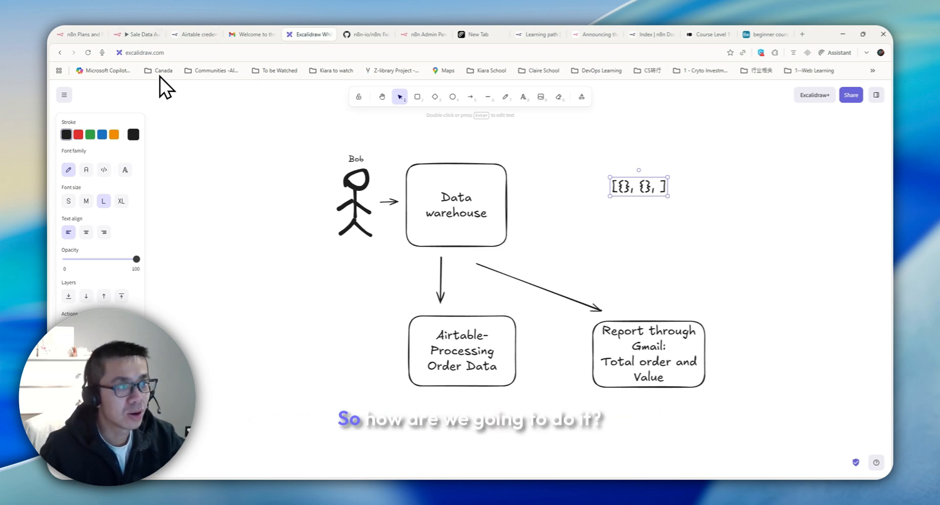
Step: Review the booked orders discarded by the Filter node
{"action": "left_click", "coordinate": [137, 34]}
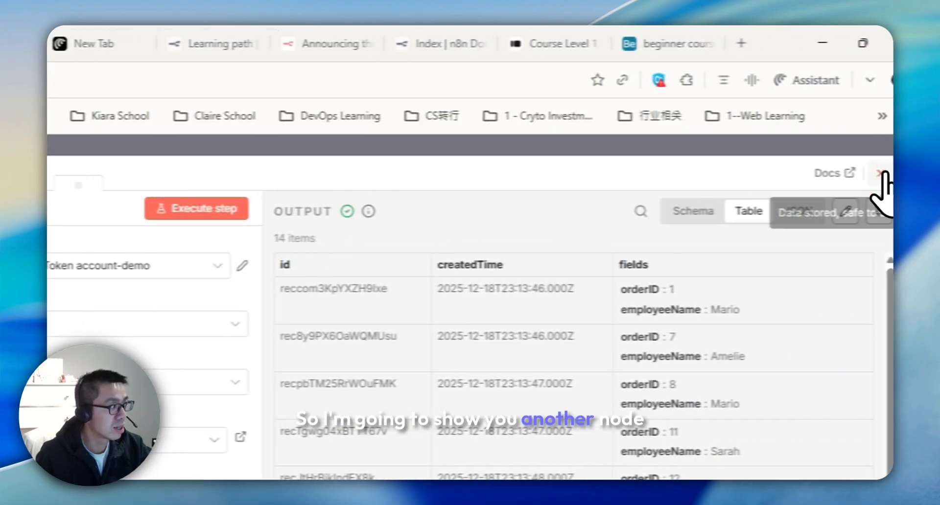
{"action": "left_click", "coordinate": [882, 173]}
{"action": "double_click", "coordinate": [478, 252]}
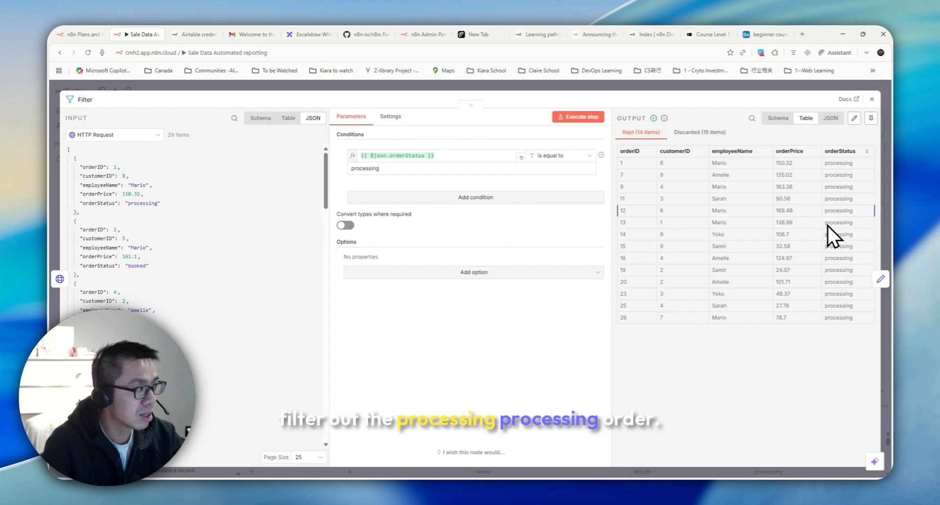
{"action": "left_click", "coordinate": [699, 132]}
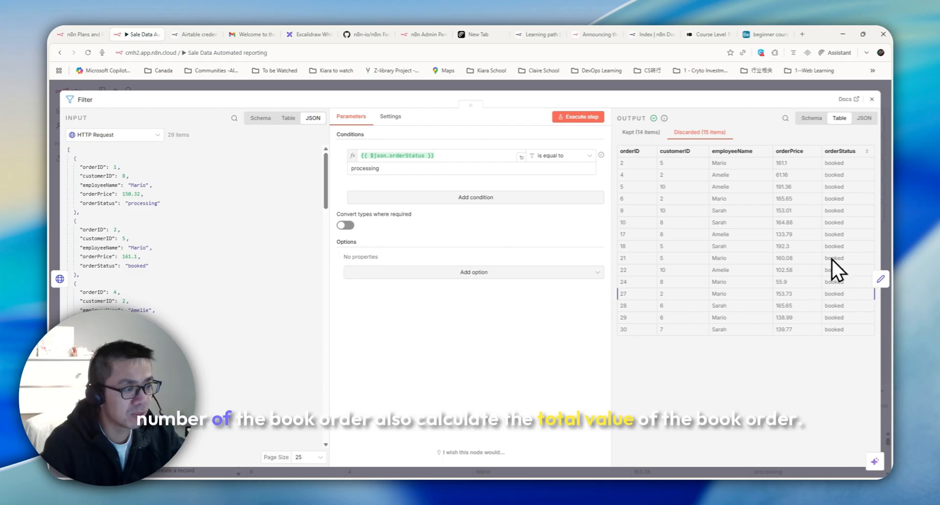
{"action": "left_click_drag", "start_coordinate": [806, 165], "coordinate": [795, 315]}
{"action": "left_click", "coordinate": [806, 230]}
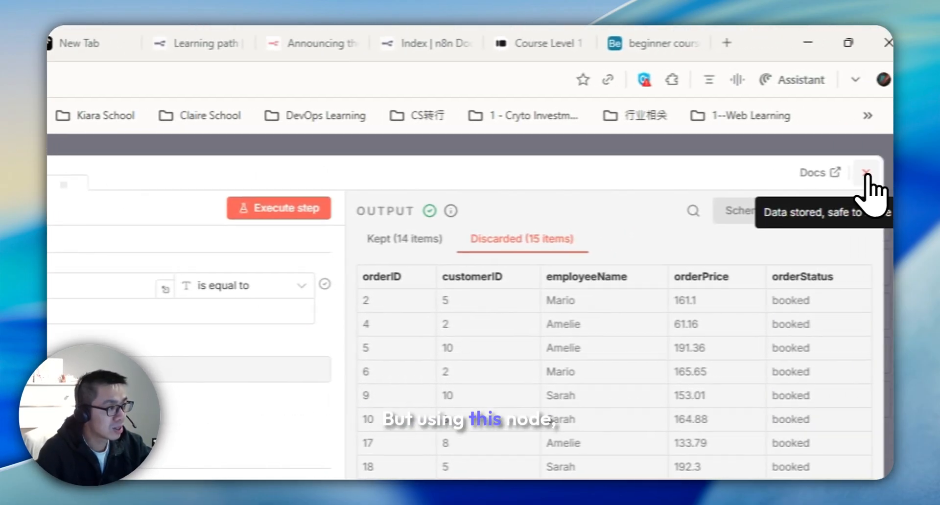
Step: Delete the Filter node and bring up the node search for a replacement
{"action": "left_click", "coordinate": [868, 176]}
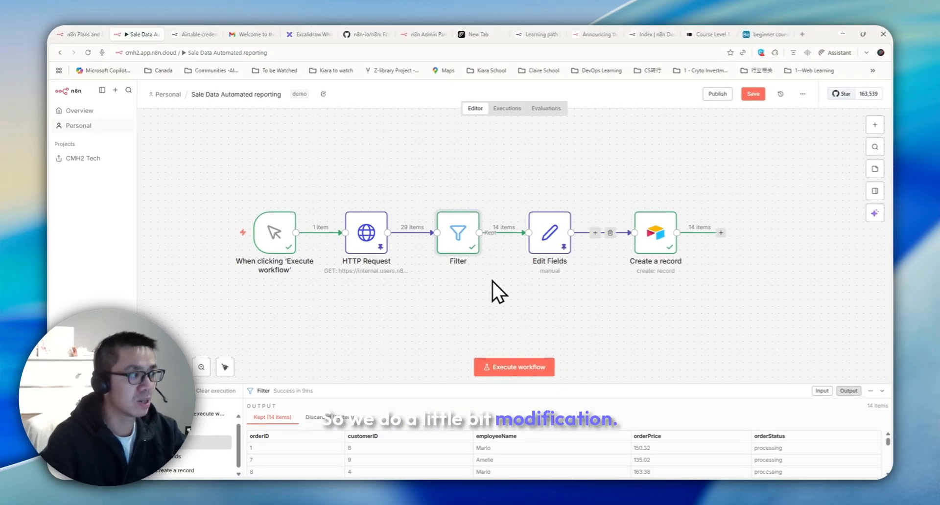
{"action": "left_click", "coordinate": [460, 200]}
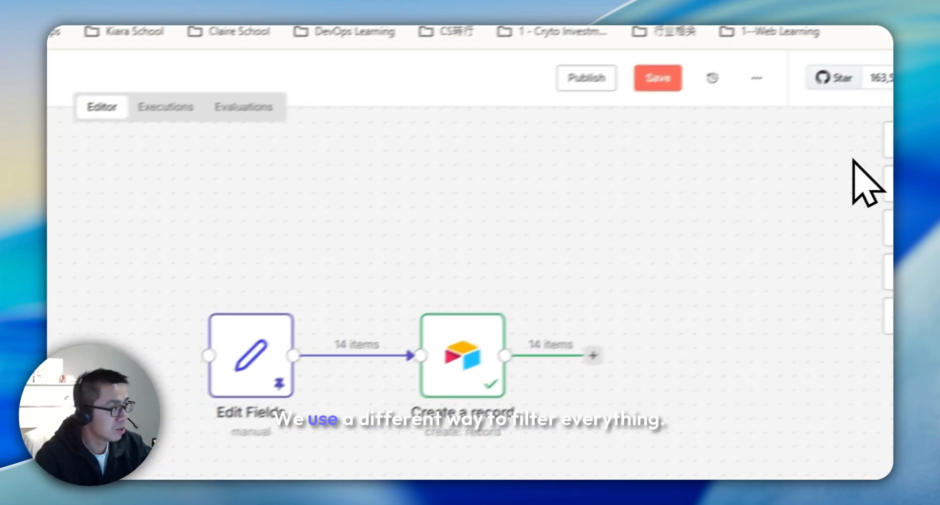
{"action": "left_click", "coordinate": [892, 141]}
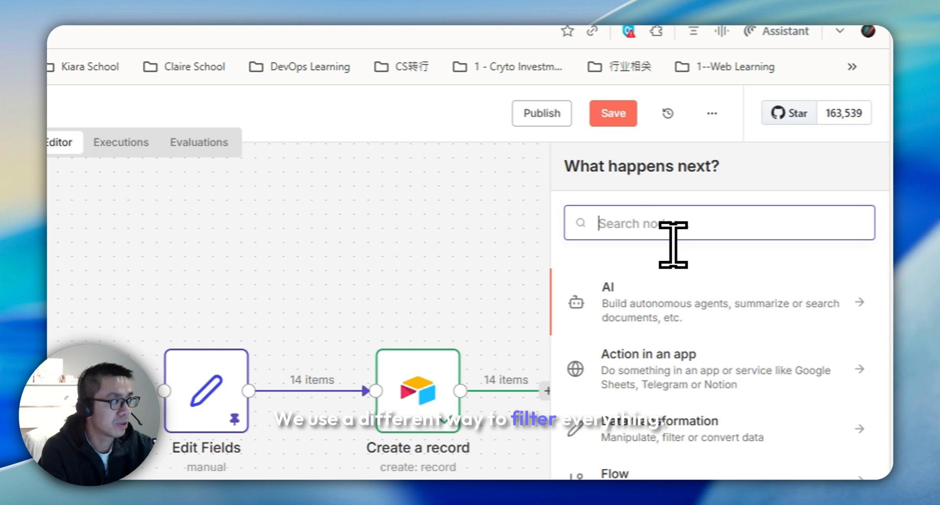
Step: Add an If node after HTTP Request that compares the orderStatus field
{"action": "type", "text": "if"}
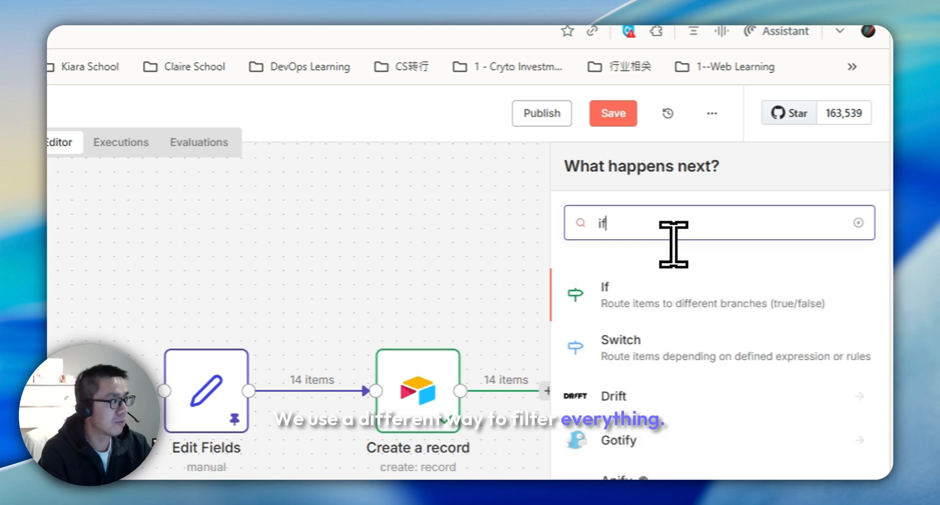
{"action": "left_click", "coordinate": [658, 297]}
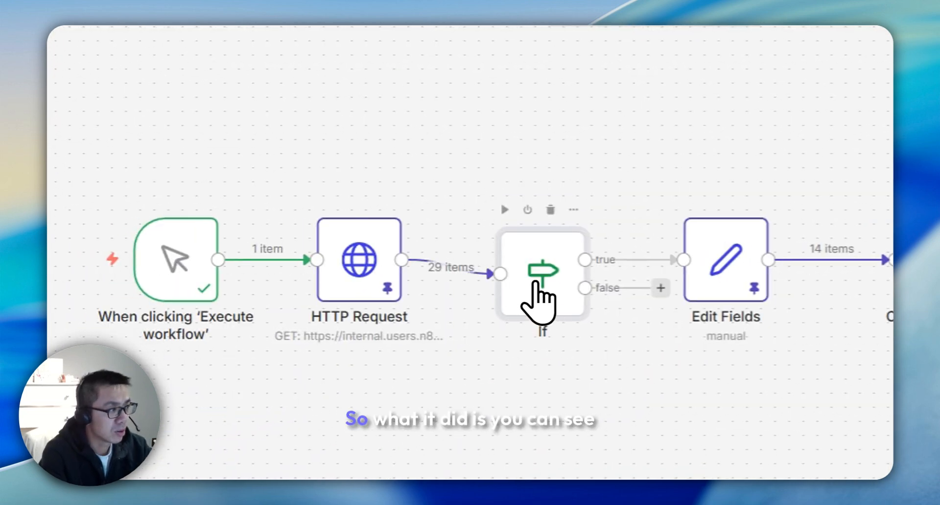
{"action": "double_click", "coordinate": [535, 284]}
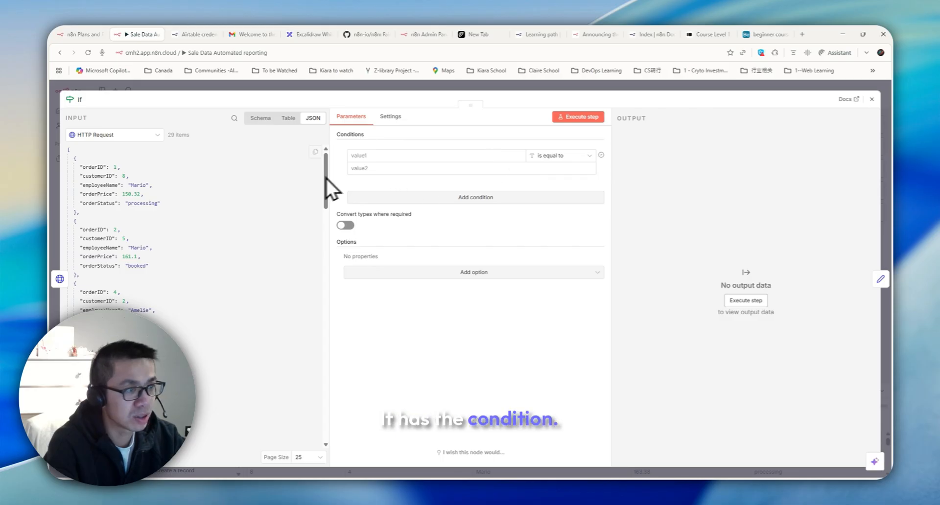
{"action": "left_click_drag", "start_coordinate": [102, 204], "coordinate": [377, 160]}
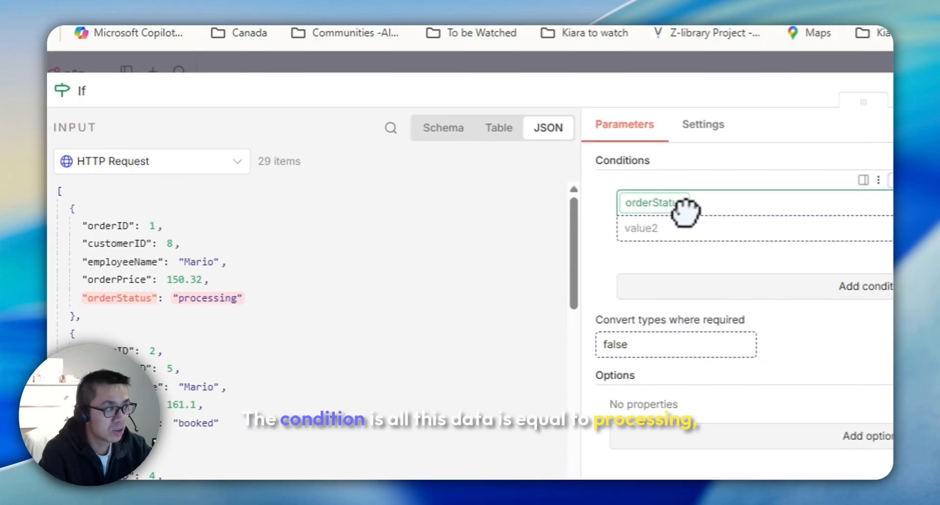
{"action": "left_click_drag", "start_coordinate": [196, 299], "coordinate": [796, 234]}
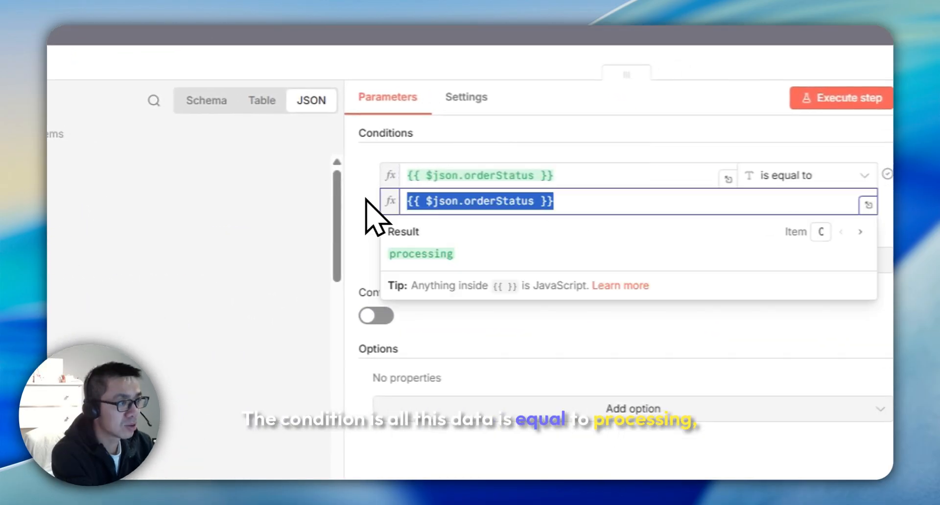
Step: Set the If condition's comparison value to 'processing'
{"action": "key", "text": "BackSpace"}
{"action": "left_click", "coordinate": [206, 100]}
{"action": "double_click", "coordinate": [57, 275]}
{"action": "key", "text": "ctrl+c"}
{"action": "left_click", "coordinate": [509, 202]}
{"action": "key", "text": "ctrl+v"}
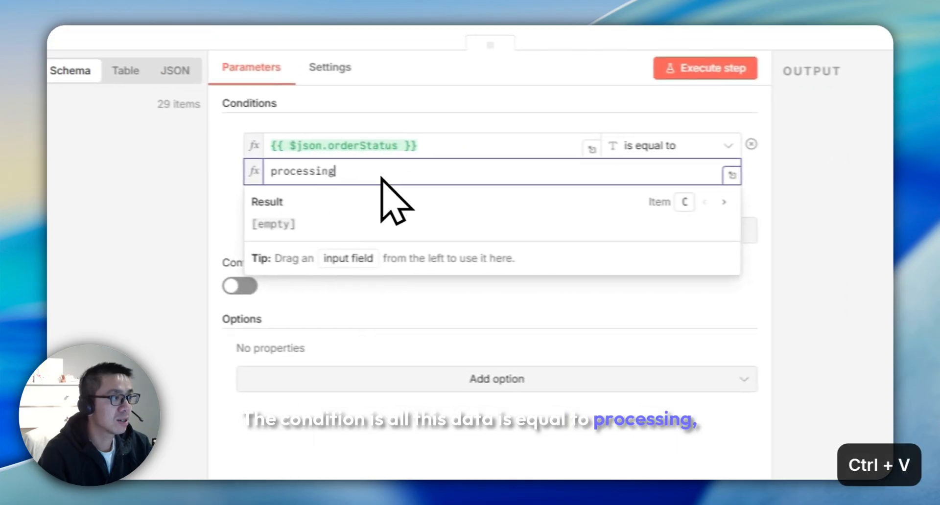
Step: Run the If node, confirming 14 true items and 15 on the false branch
{"action": "left_click", "coordinate": [882, 101]}
{"action": "left_click", "coordinate": [680, 234]}
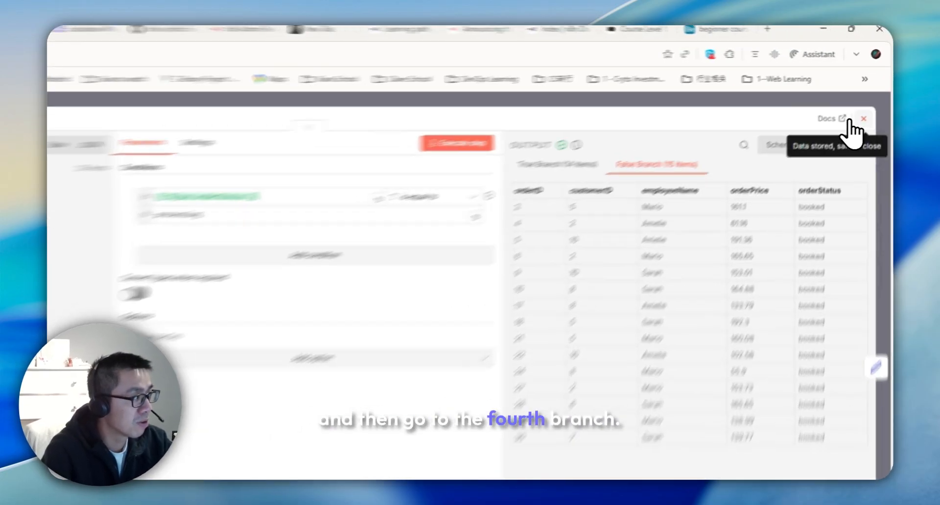
{"action": "left_click", "coordinate": [868, 99]}
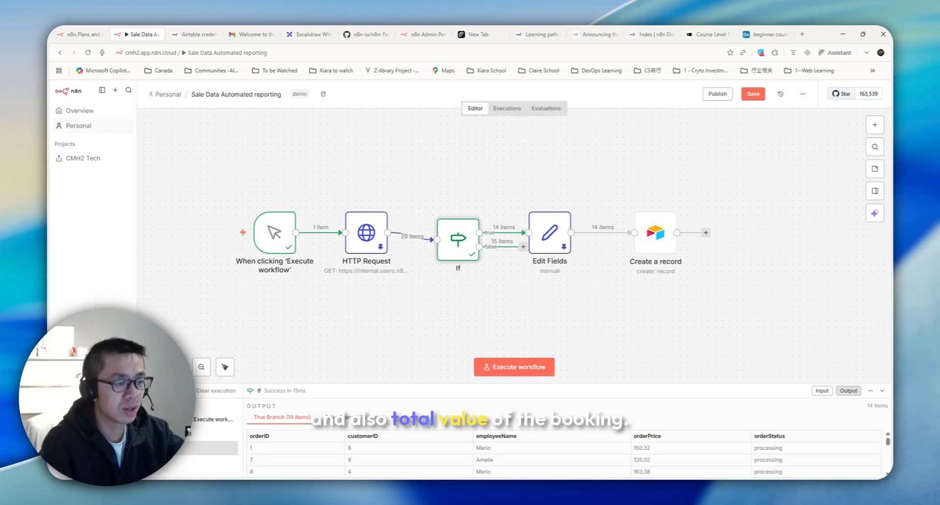
Step: Add a Code in JavaScript node connected to the If node's false branch
{"action": "left_click", "coordinate": [875, 125]}
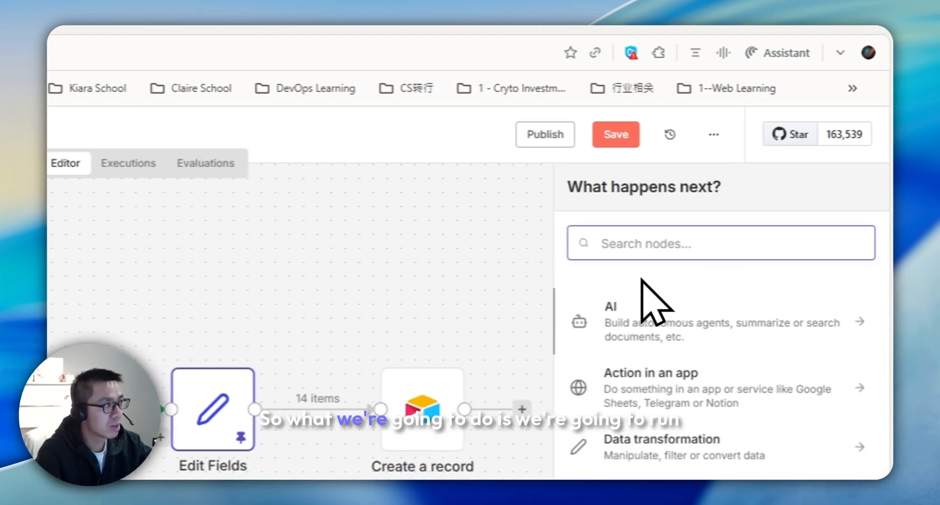
{"action": "type", "text": "code"}
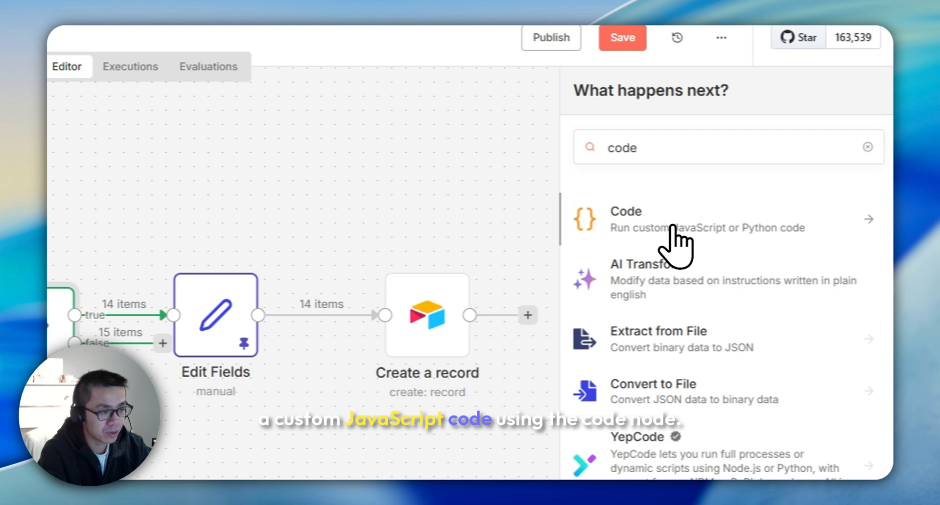
{"action": "left_click", "coordinate": [674, 227]}
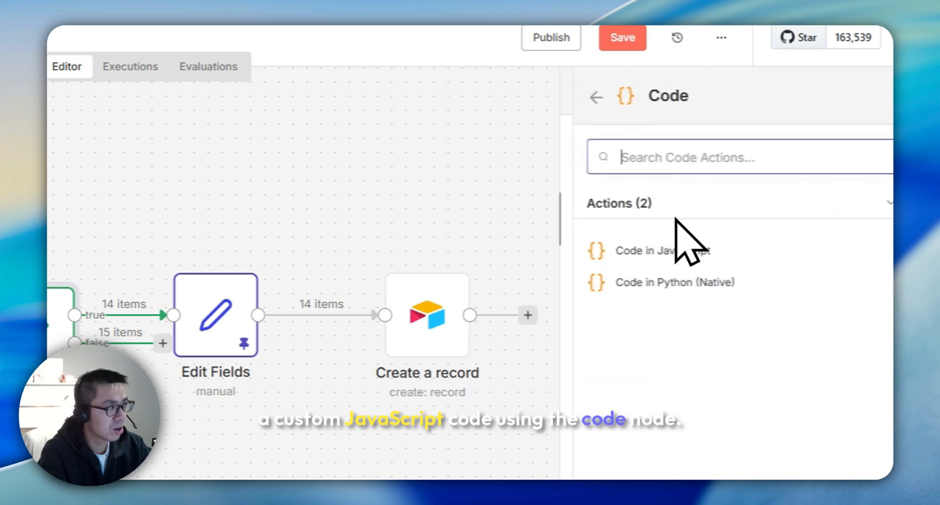
{"action": "left_click", "coordinate": [631, 254]}
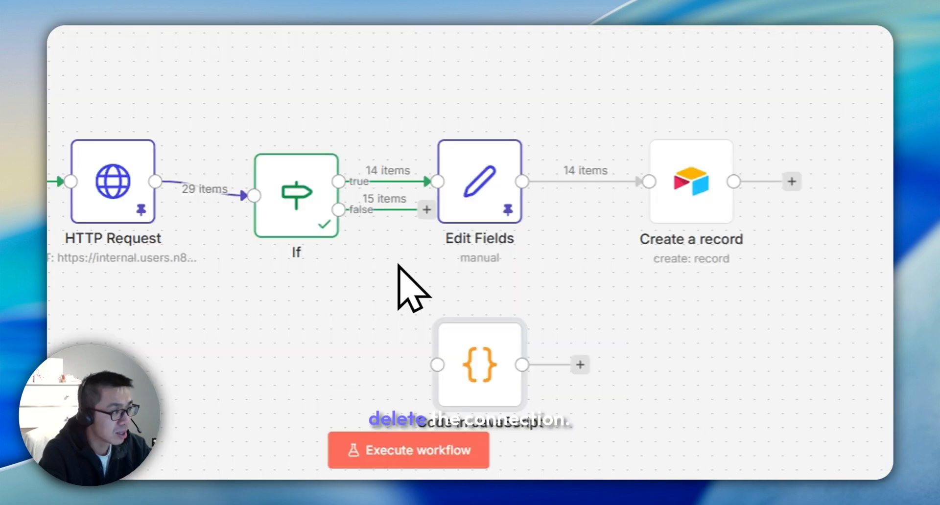
{"action": "left_click_drag", "start_coordinate": [417, 216], "coordinate": [438, 365]}
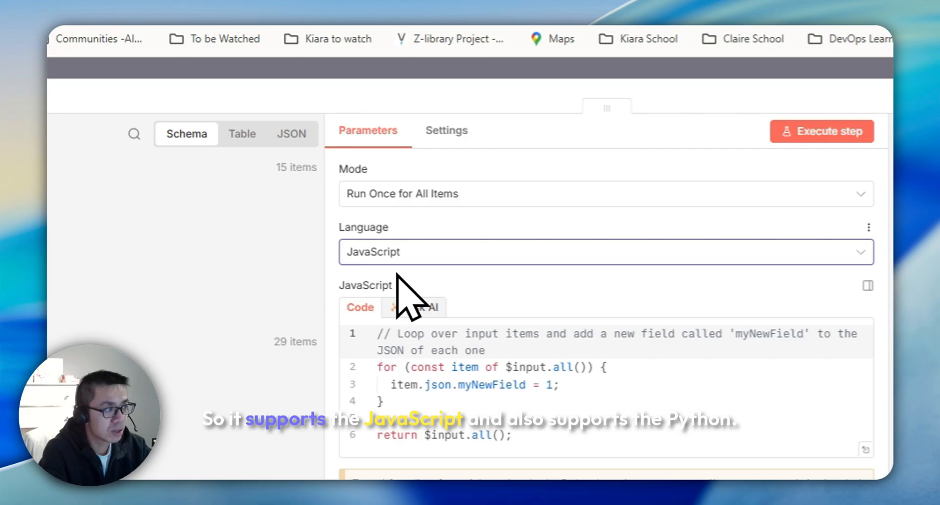
Step: Keep JavaScript as the language and 'Run Once for All Items' as the mode
{"action": "left_click", "coordinate": [404, 262]}
{"action": "left_click", "coordinate": [506, 294]}
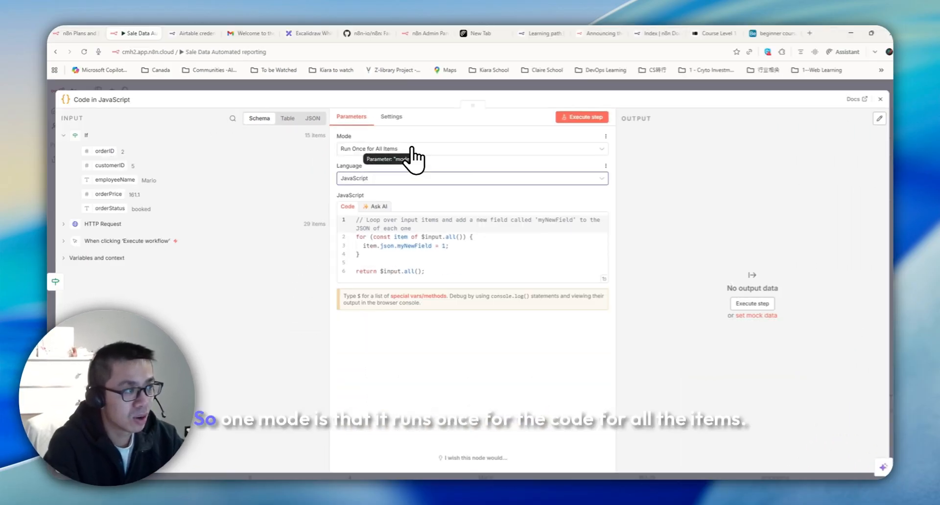
{"action": "left_click", "coordinate": [380, 193]}
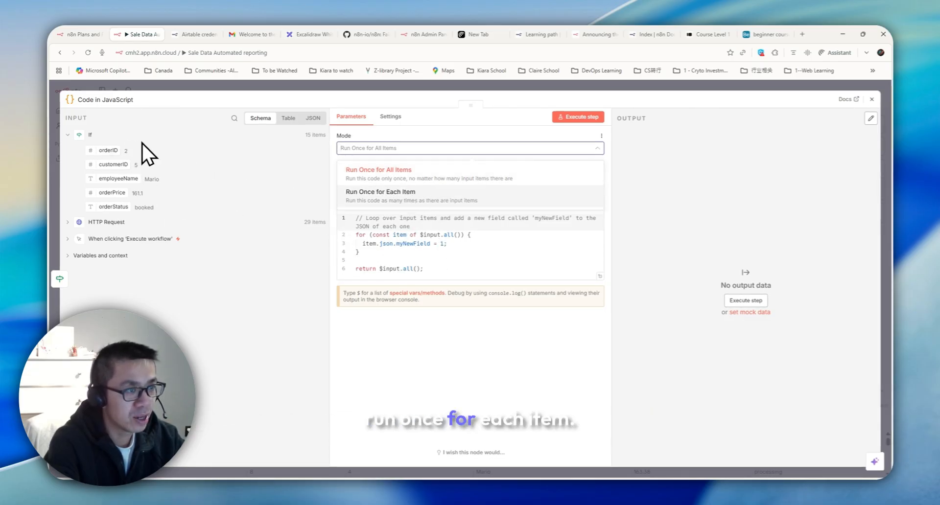
{"action": "left_click", "coordinate": [425, 252]}
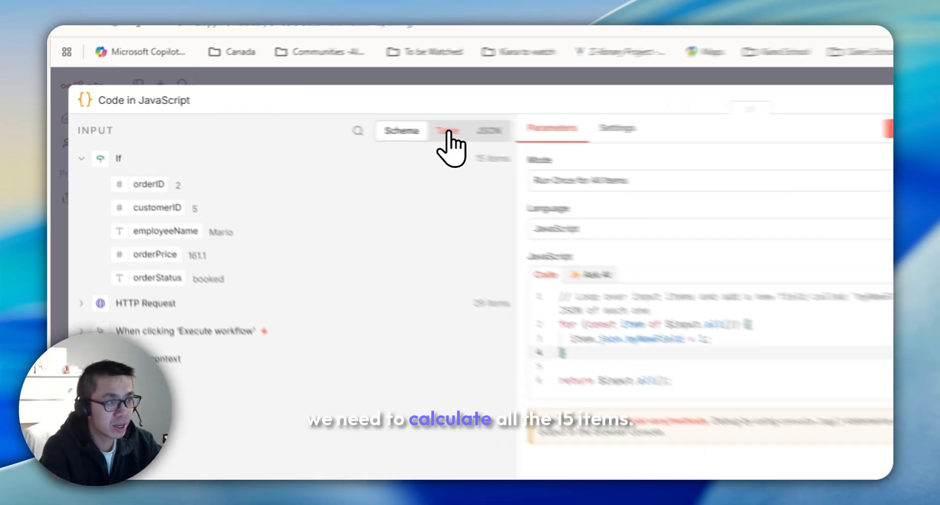
Step: Show the input as a table and code the loop summing orderPrice into bookedSum, returning totalBooked
{"action": "left_click", "coordinate": [448, 131]}
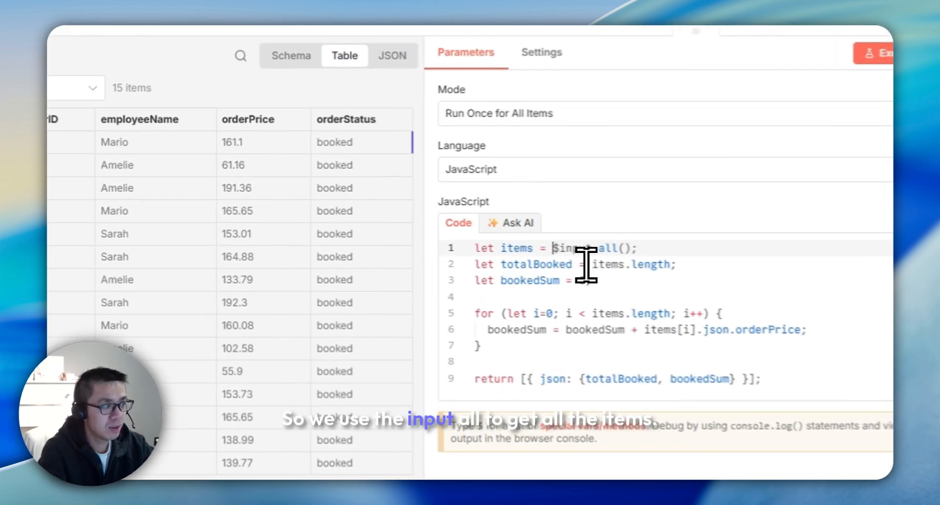
{"action": "left_click_drag", "start_coordinate": [397, 218], "coordinate": [437, 218]}
{"action": "left_click", "coordinate": [640, 267]}
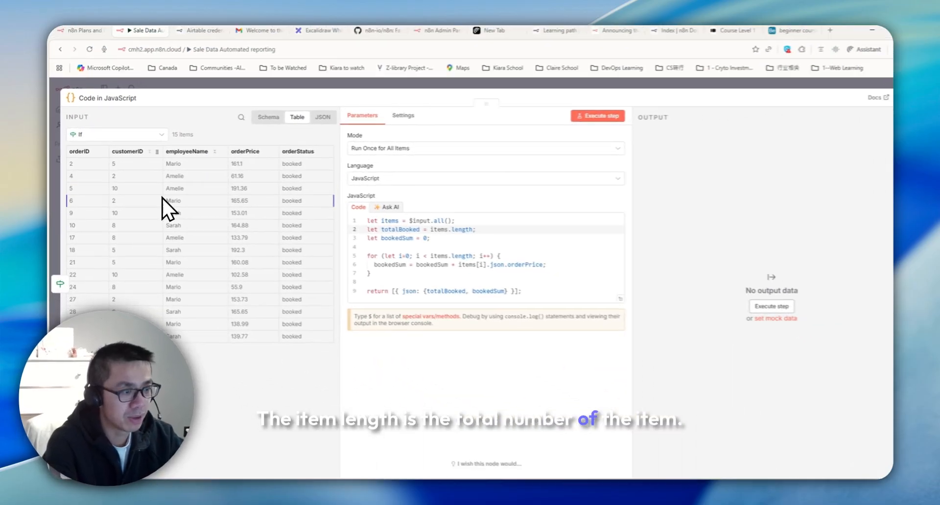
{"action": "left_click_drag", "start_coordinate": [370, 252], "coordinate": [491, 253]}
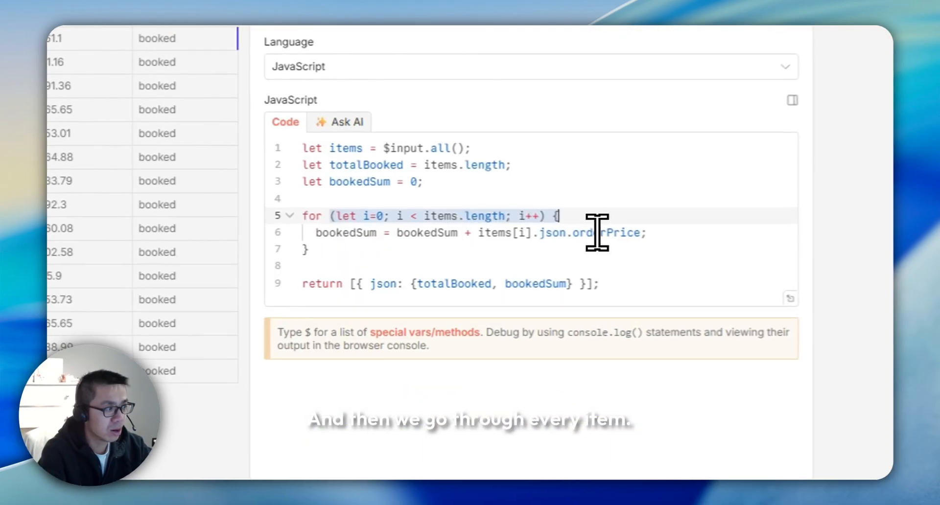
{"action": "left_click", "coordinate": [426, 261]}
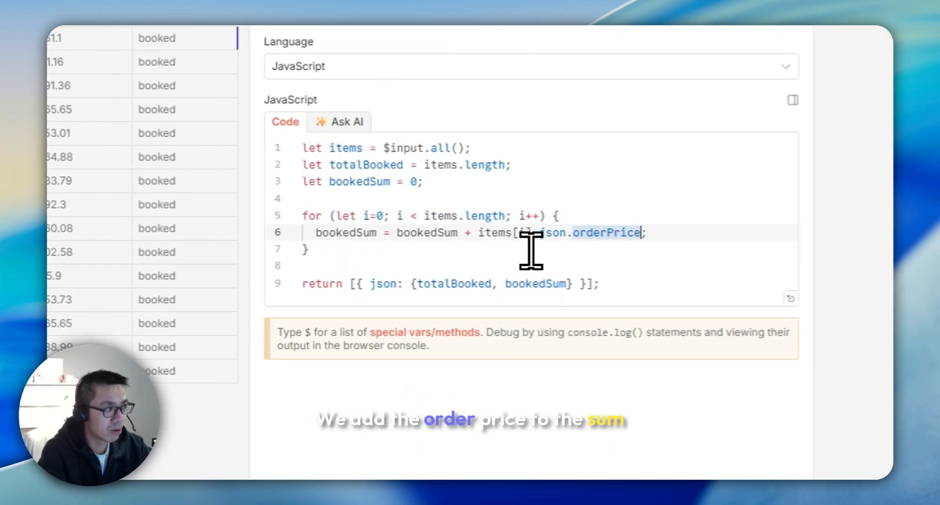
{"action": "double_click", "coordinate": [431, 235]}
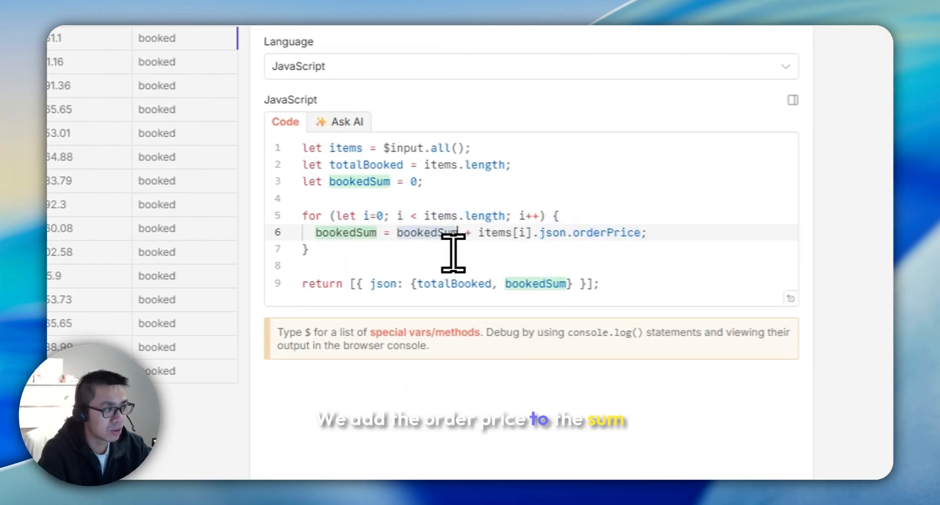
{"action": "double_click", "coordinate": [344, 235]}
{"action": "left_click", "coordinate": [473, 267]}
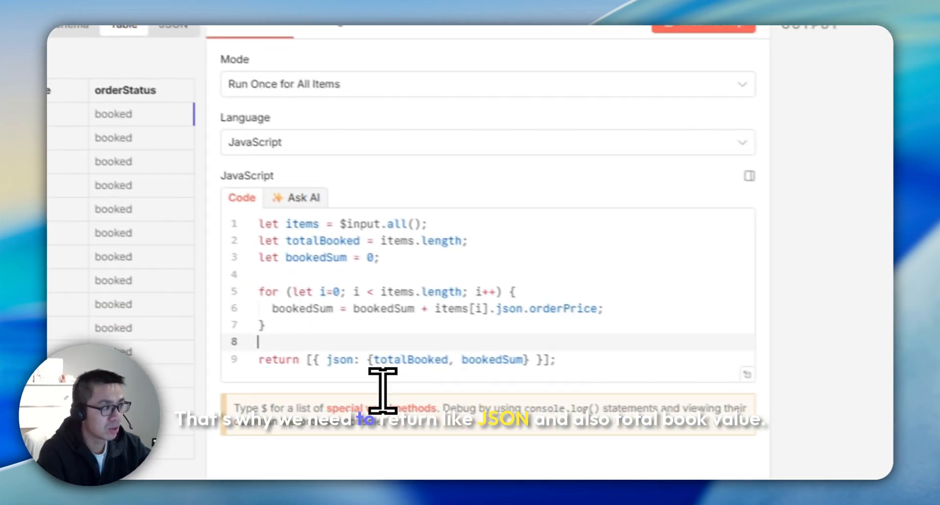
{"action": "double_click", "coordinate": [417, 353]}
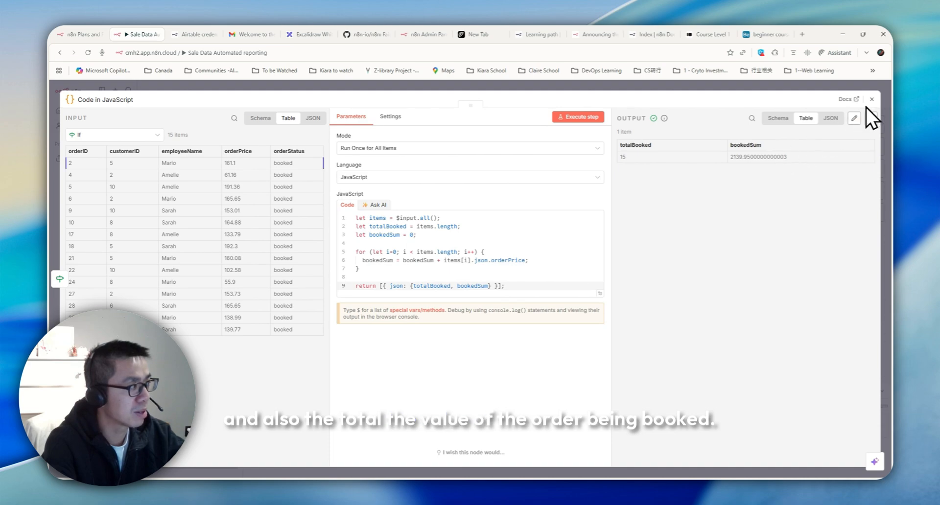
Step: Add a Gmail 'Create a draft' step after the Code node
{"action": "left_click", "coordinate": [871, 100]}
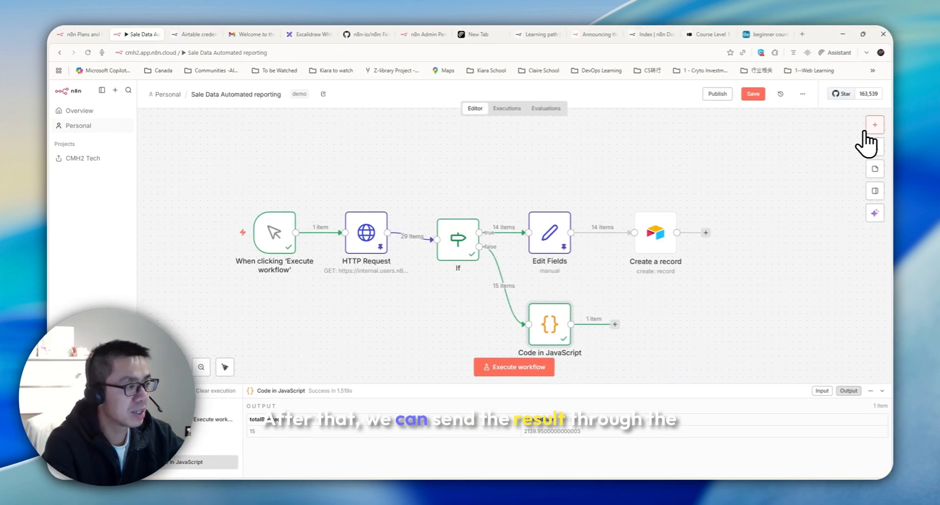
{"action": "left_click", "coordinate": [865, 129]}
{"action": "type", "text": "g"}
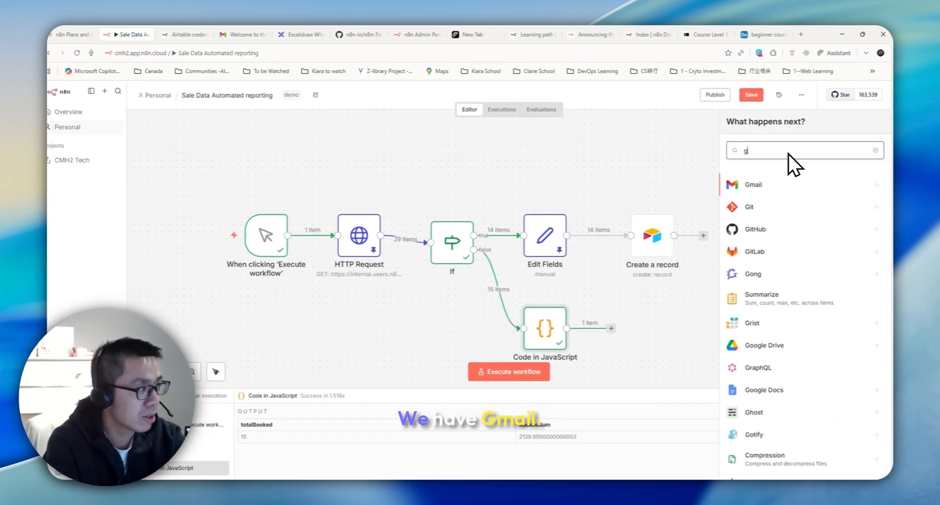
{"action": "left_click", "coordinate": [749, 186]}
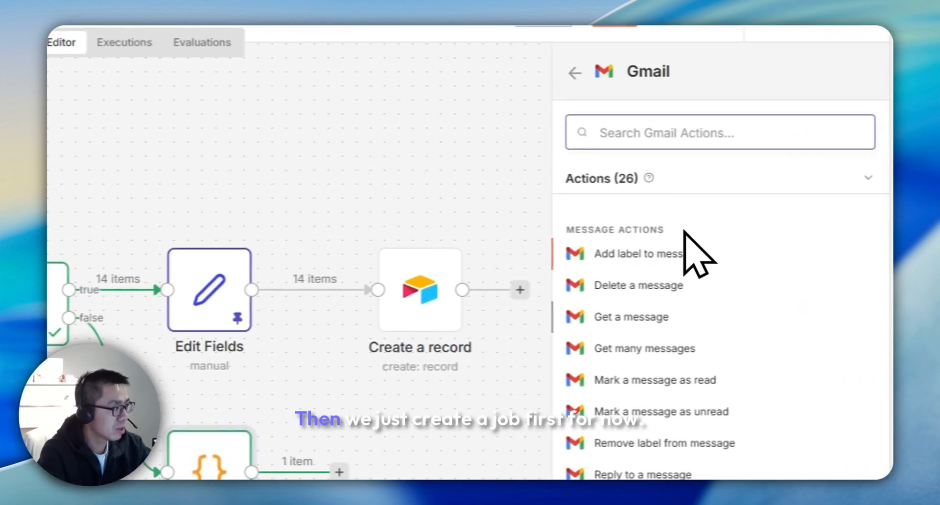
{"action": "scroll", "coordinate": [686, 233], "scroll_direction": "down", "scroll_amount": 5}
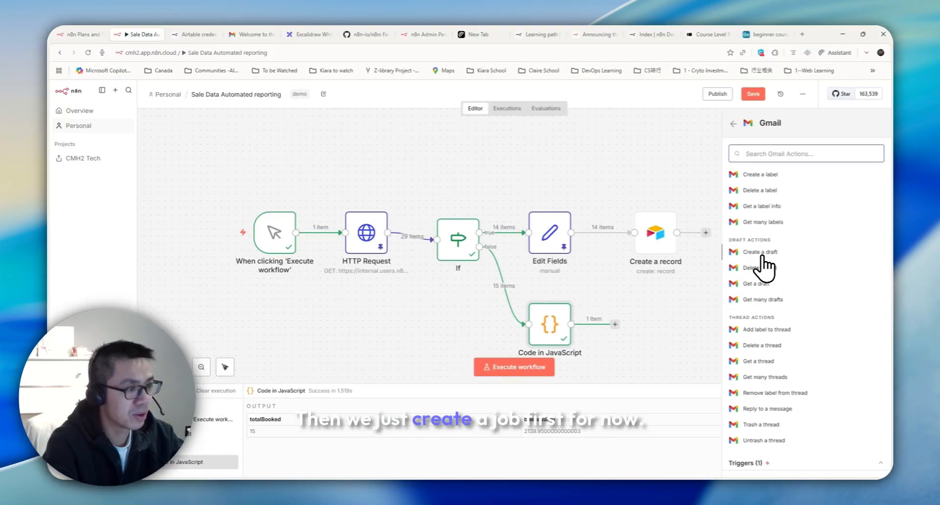
{"action": "left_click", "coordinate": [762, 254]}
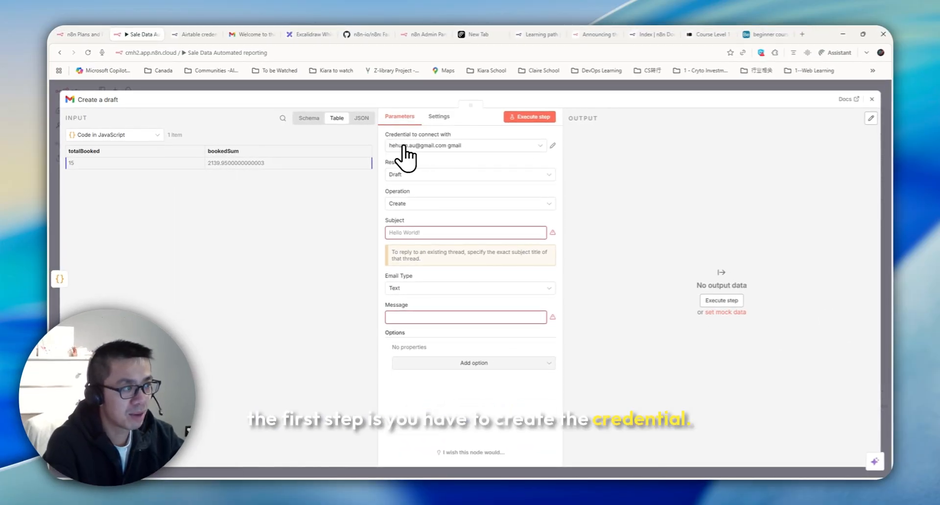
Step: Create a new Gmail OAuth2 credential through Google sign-in and rename it 'cmh2'
{"action": "left_click", "coordinate": [473, 146]}
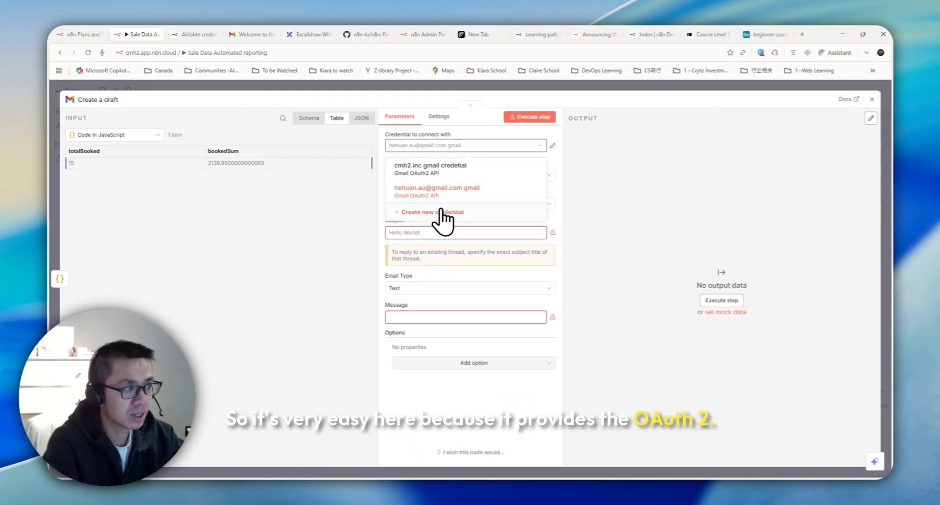
{"action": "left_click", "coordinate": [443, 212]}
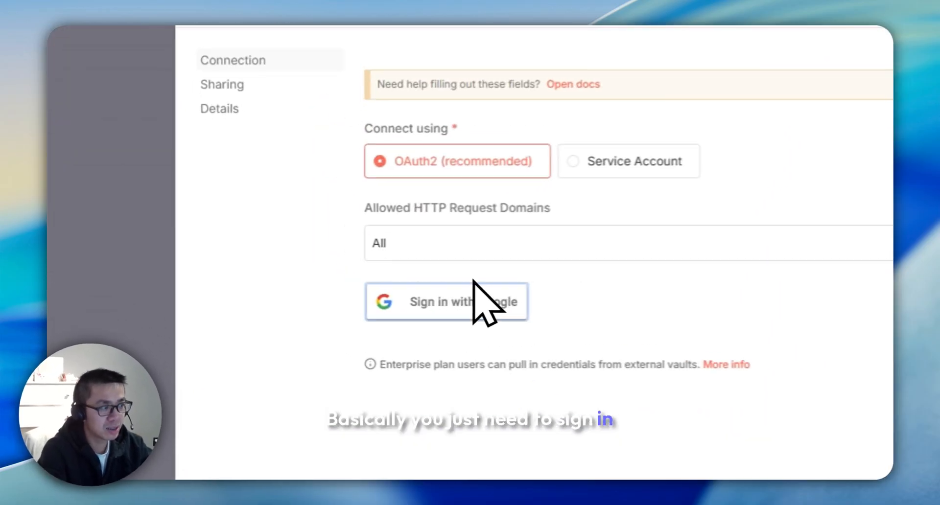
{"action": "left_click", "coordinate": [395, 294]}
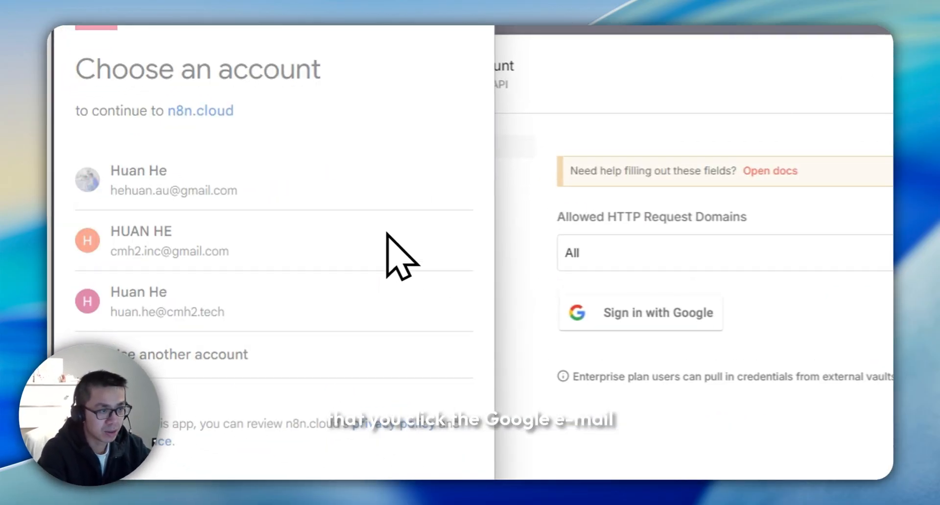
{"action": "left_click", "coordinate": [318, 243]}
{"action": "scroll", "coordinate": [181, 191], "scroll_direction": "down", "scroll_amount": 3}
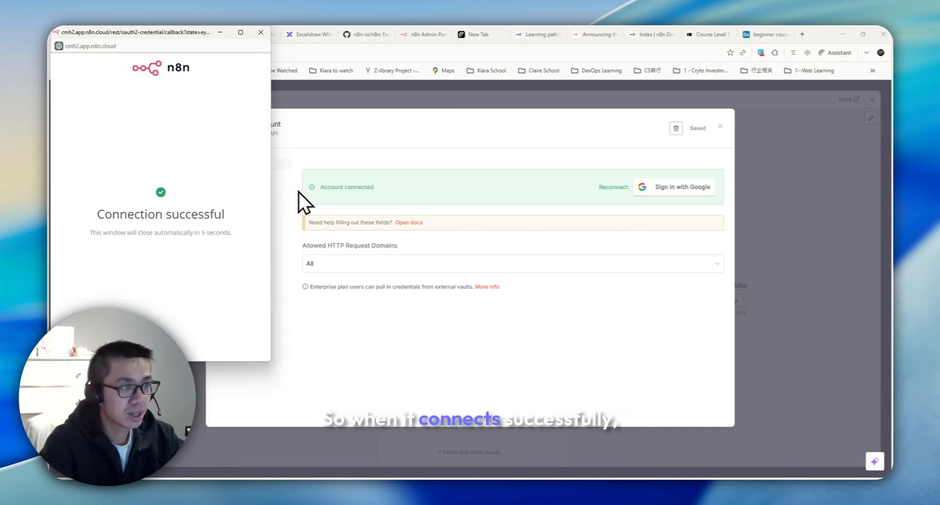
{"action": "left_click", "coordinate": [252, 126]}
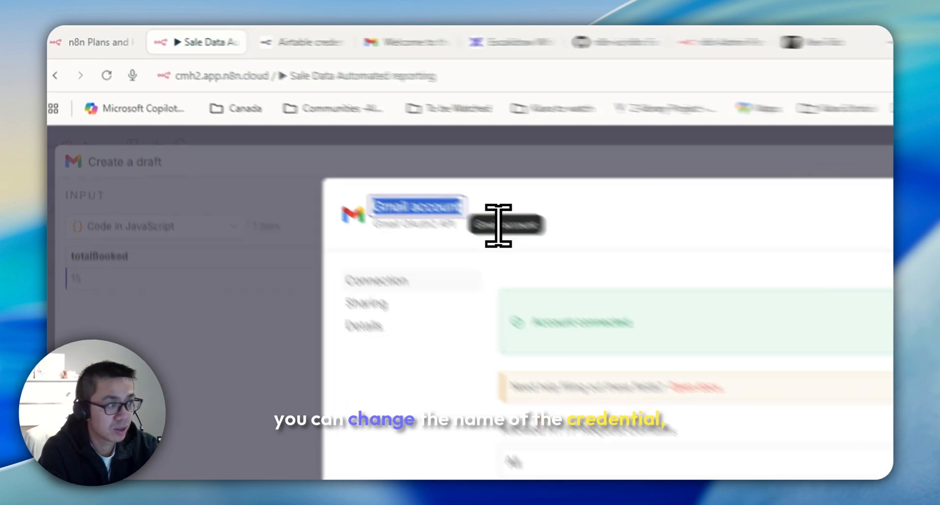
{"action": "key", "text": "BackSpace"}
{"action": "type", "text": "cmh2."}
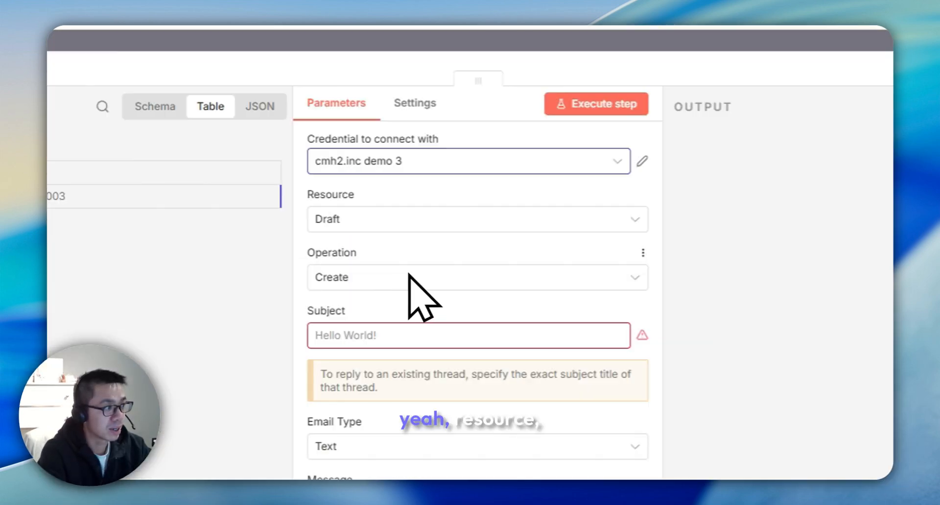
{"action": "left_click", "coordinate": [375, 221]}
Step: Keep resource Draft and set the subject to 'Sales data report demo'
{"action": "left_click", "coordinate": [375, 221]}
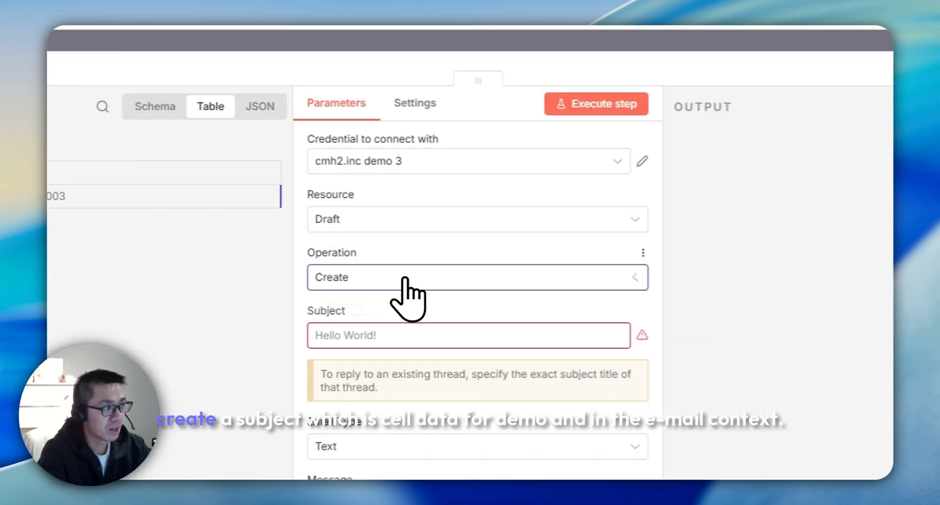
{"action": "left_click", "coordinate": [456, 343]}
{"action": "type", "text": "Sales data report demo"}
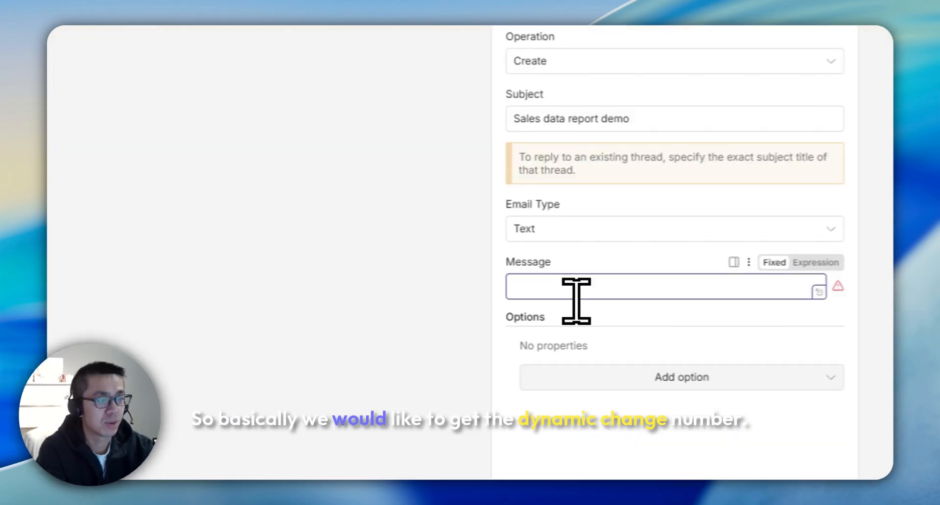
Step: Write the message 'Last week, the total booked...' embedding totalBooked and bookedSum fields
{"action": "left_click", "coordinate": [420, 318]}
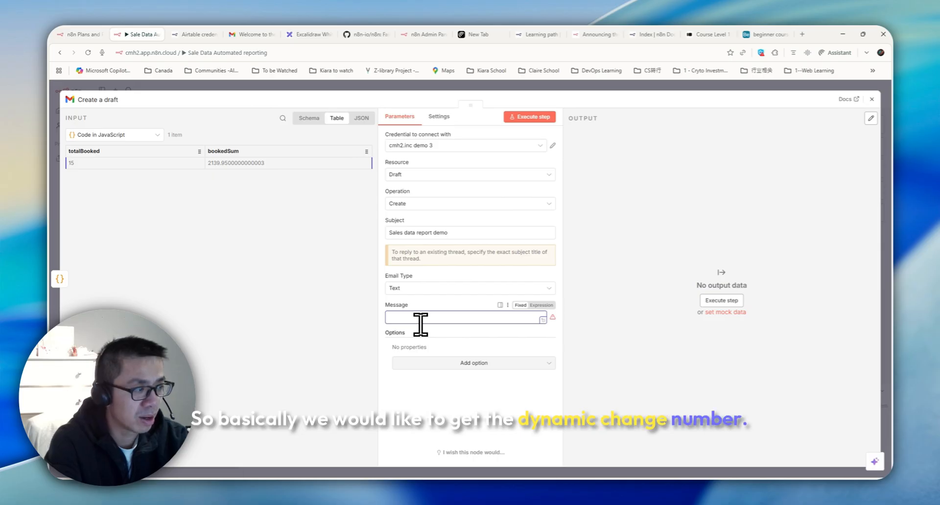
{"action": "type", "text": "Last"}
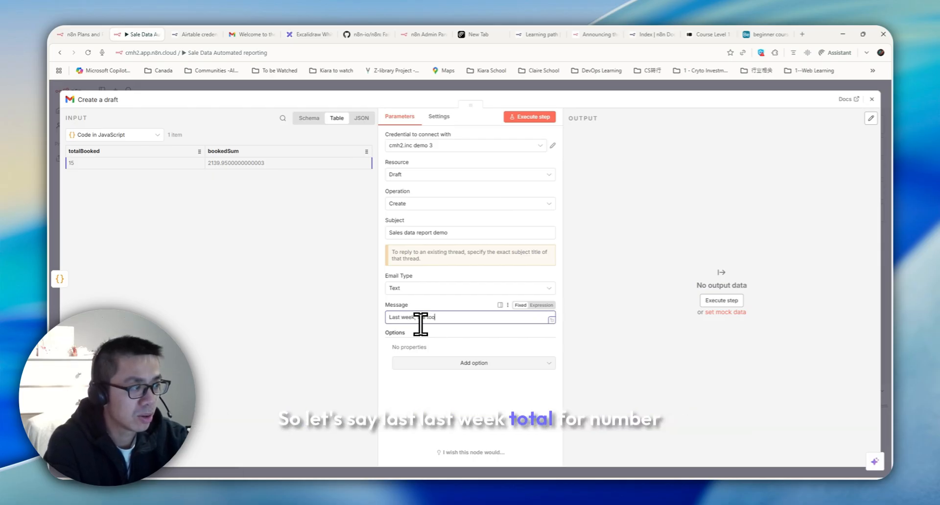
{"action": "type", "text": "week, the total booked number is {{ $json.totalBooked }} and the total booked val"}
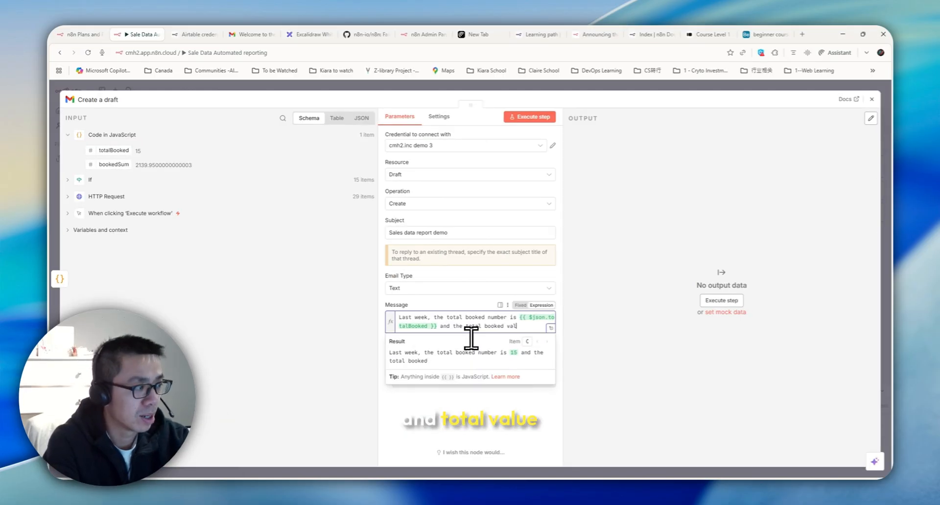
{"action": "left_click_drag", "start_coordinate": [105, 168], "coordinate": [532, 320]}
{"action": "left_click_drag", "start_coordinate": [667, 317], "coordinate": [671, 332]}
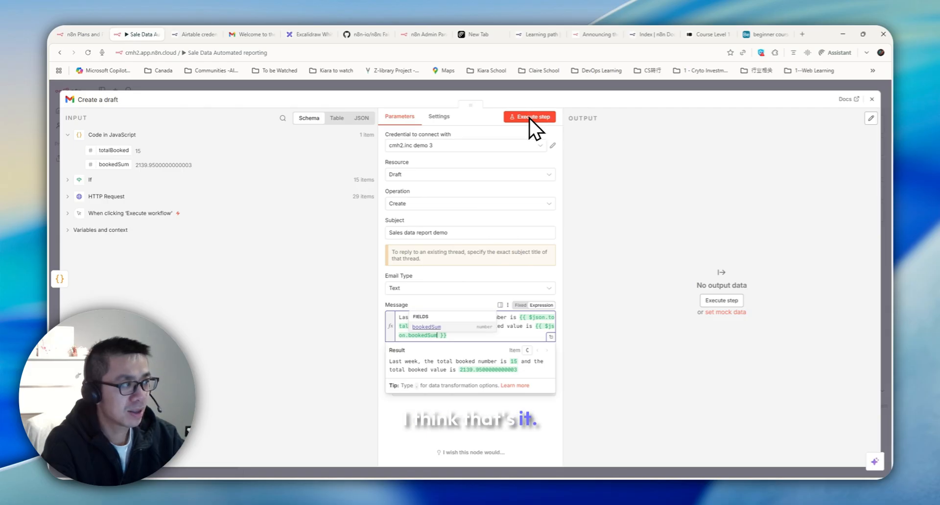
{"action": "left_click", "coordinate": [253, 34]}
Step: Execute the draft step and open the new 'Sales data report demo' draft showing 15 orders worth 2139.95
{"action": "left_click", "coordinate": [88, 150]}
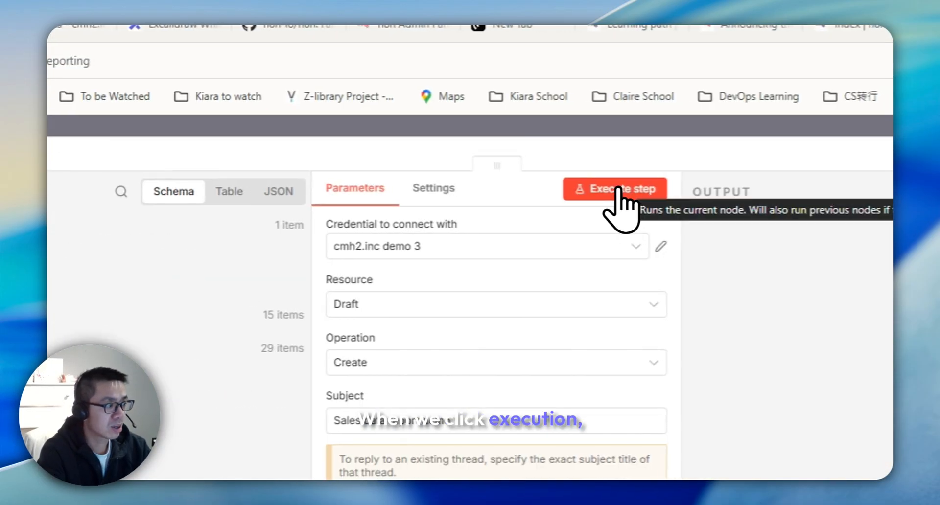
{"action": "left_click", "coordinate": [612, 192]}
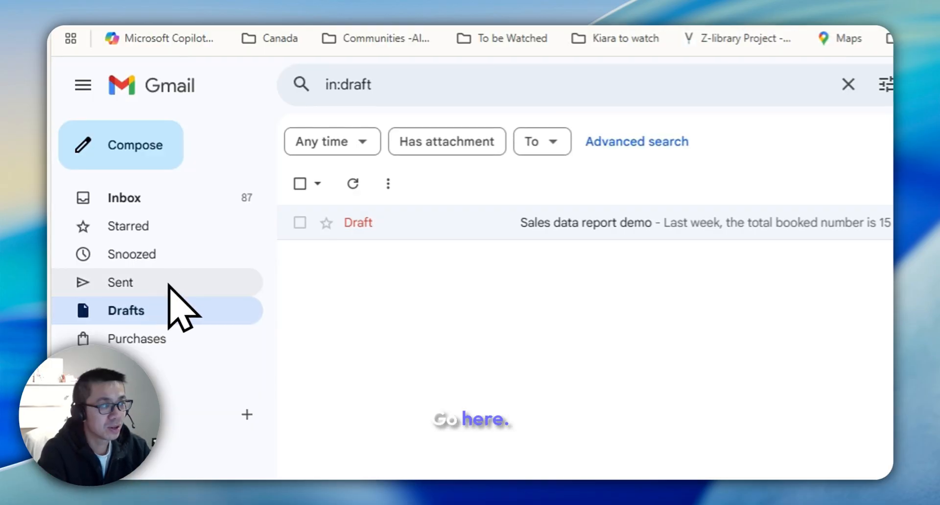
{"action": "left_click", "coordinate": [562, 228]}
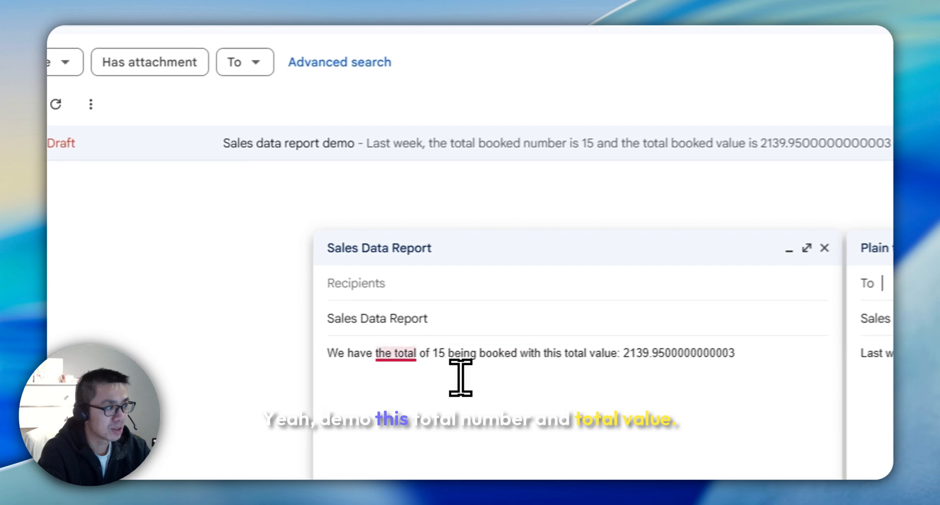
{"action": "left_click_drag", "start_coordinate": [634, 373], "coordinate": [770, 365]}
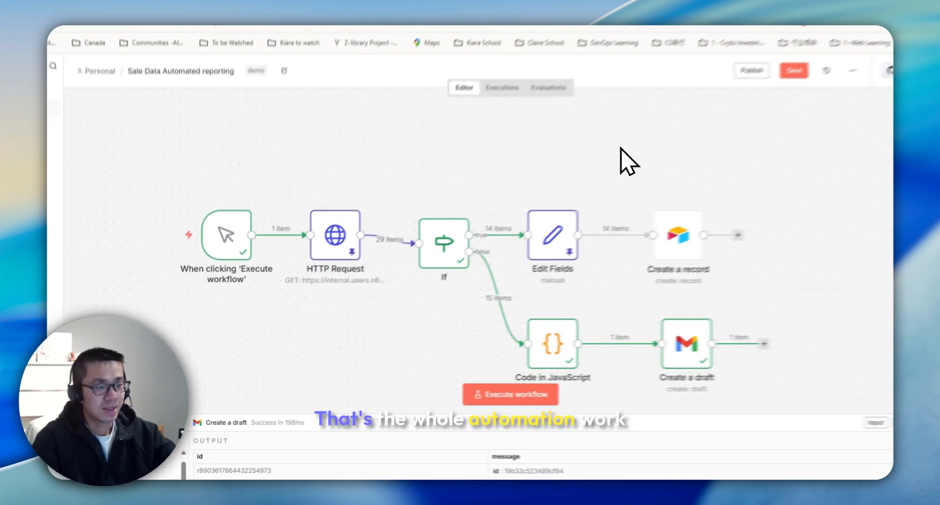